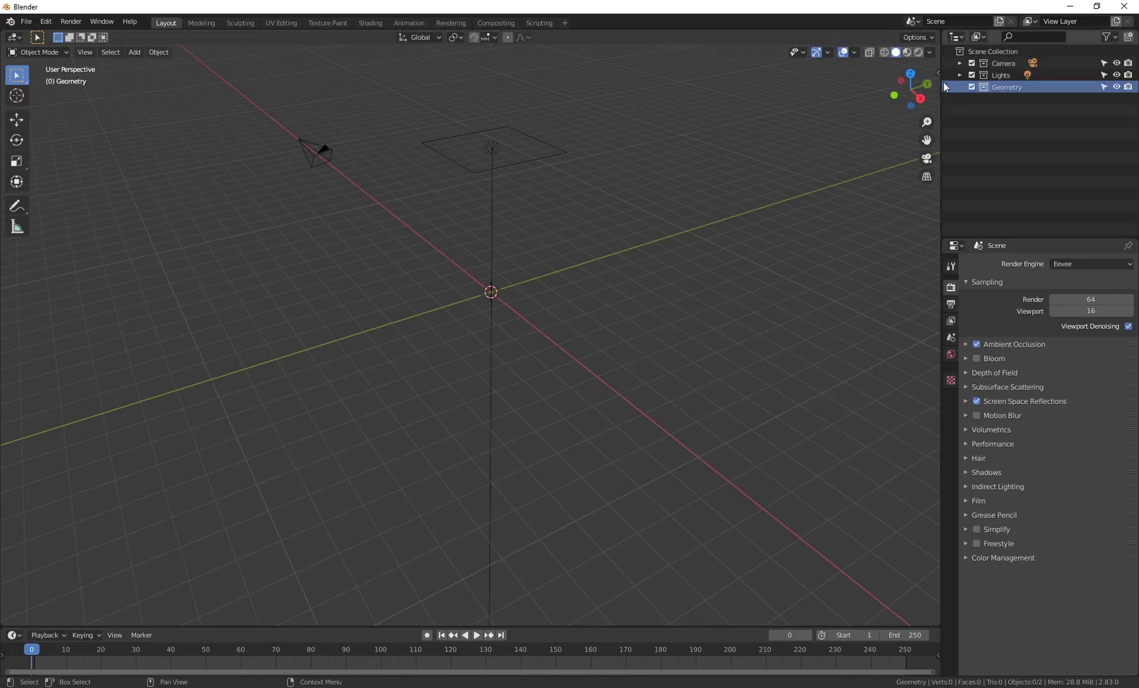
Import Female Daz GEN3.duf from the Desktop's Tutorial folder with the DAZ importer, using Principled as the opaque material method
click(935, 73)
click(932, 118)
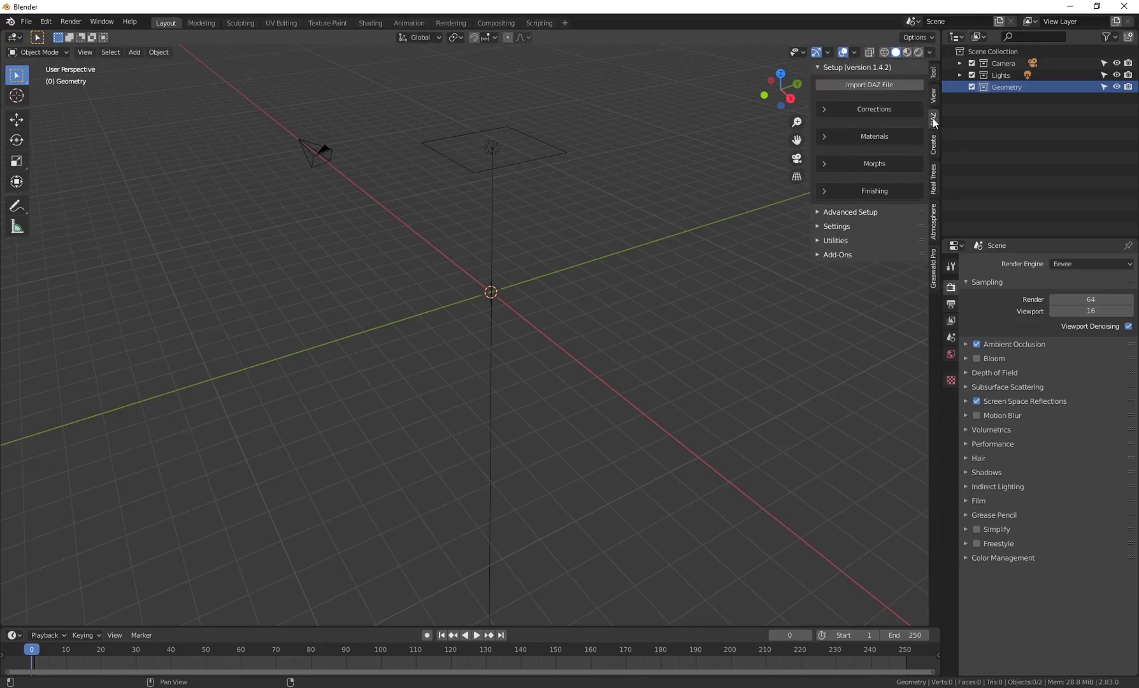
click(849, 89)
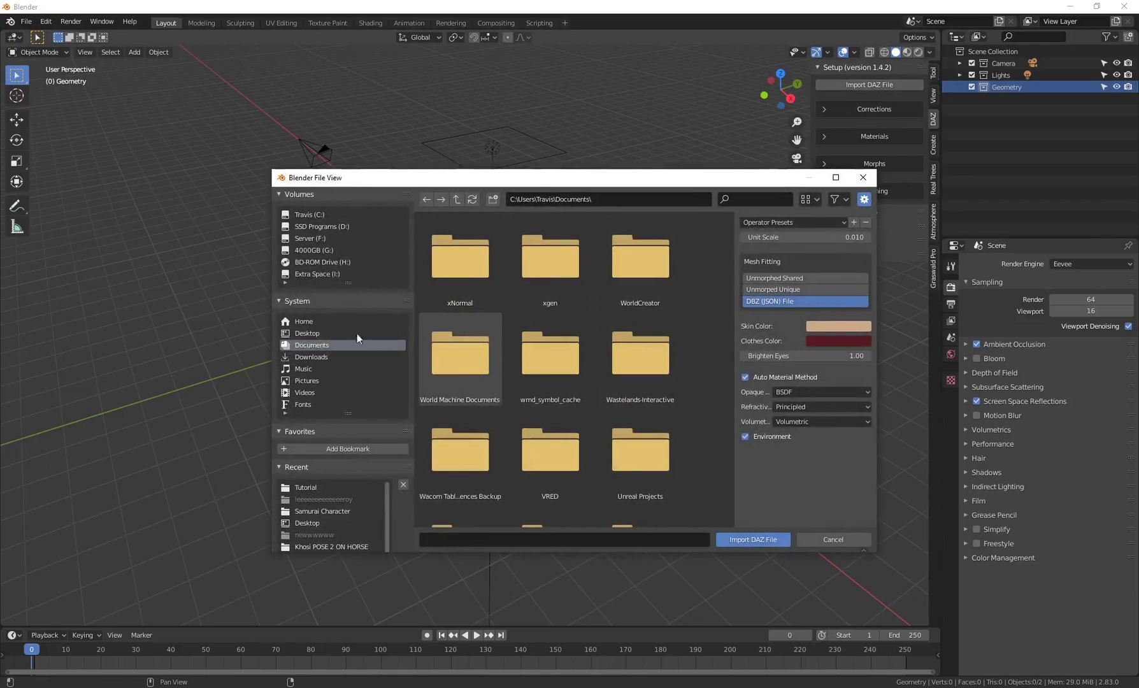
click(318, 334)
double_click(548, 270)
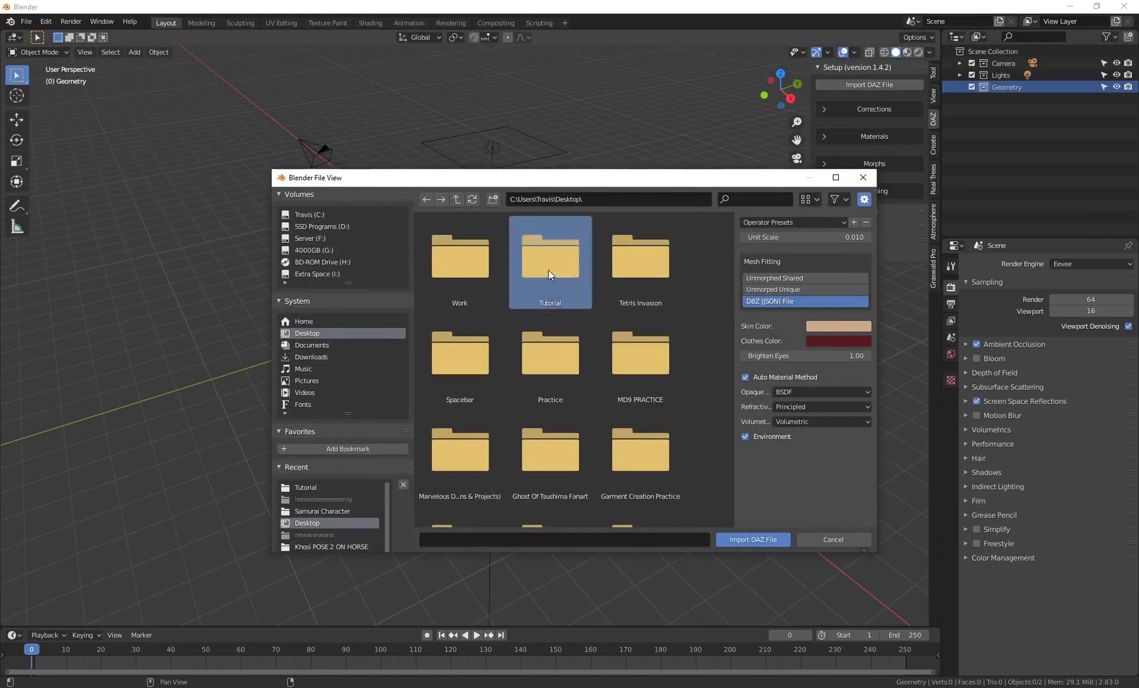
click(560, 268)
click(801, 391)
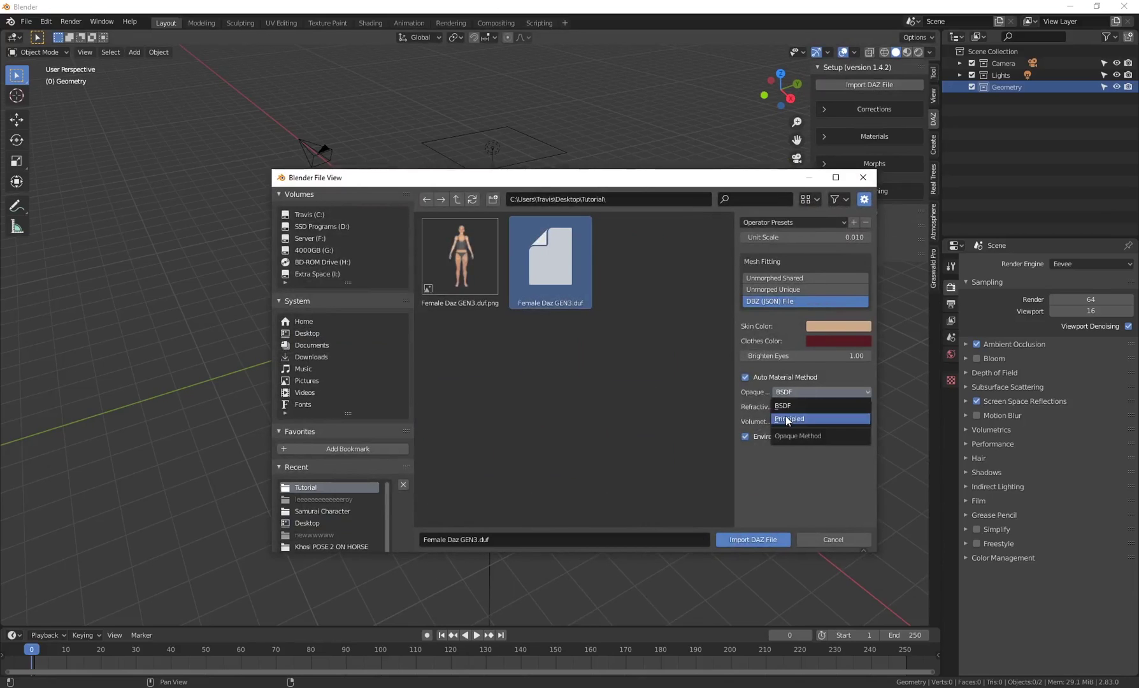
click(818, 420)
click(751, 539)
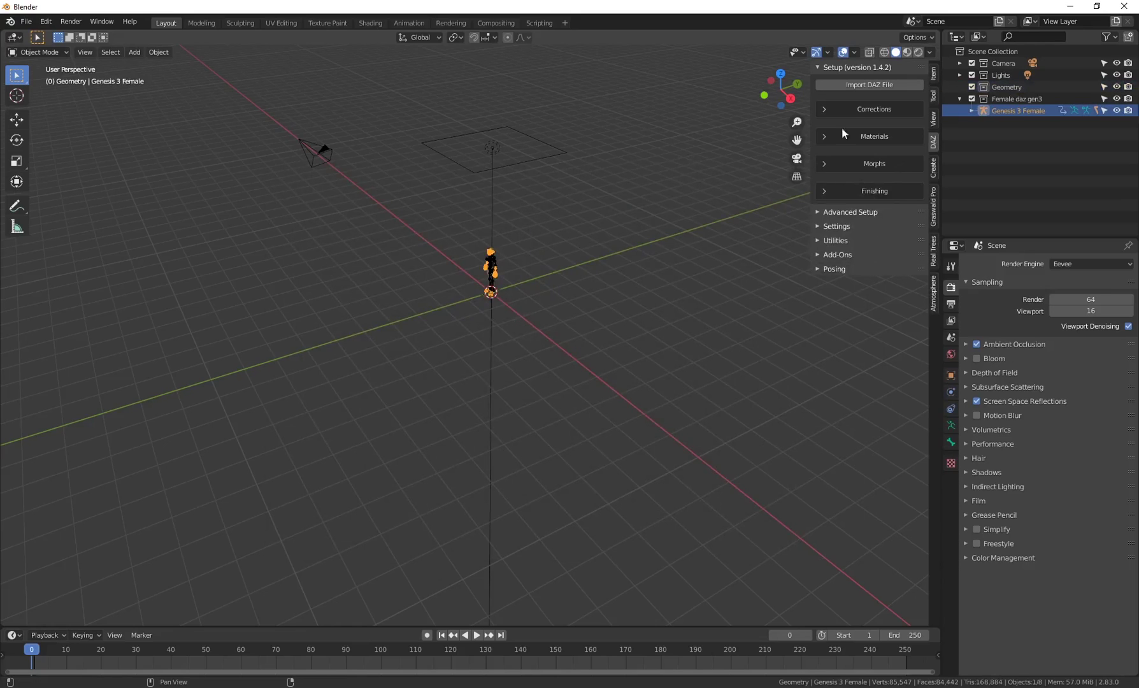
Hide the viewport overlays and switch to Material Preview shading to inspect the imported Genesis 3 Female figure
key(KP_Decimal)
middle_drag(525, 240, 628, 249)
click(842, 51)
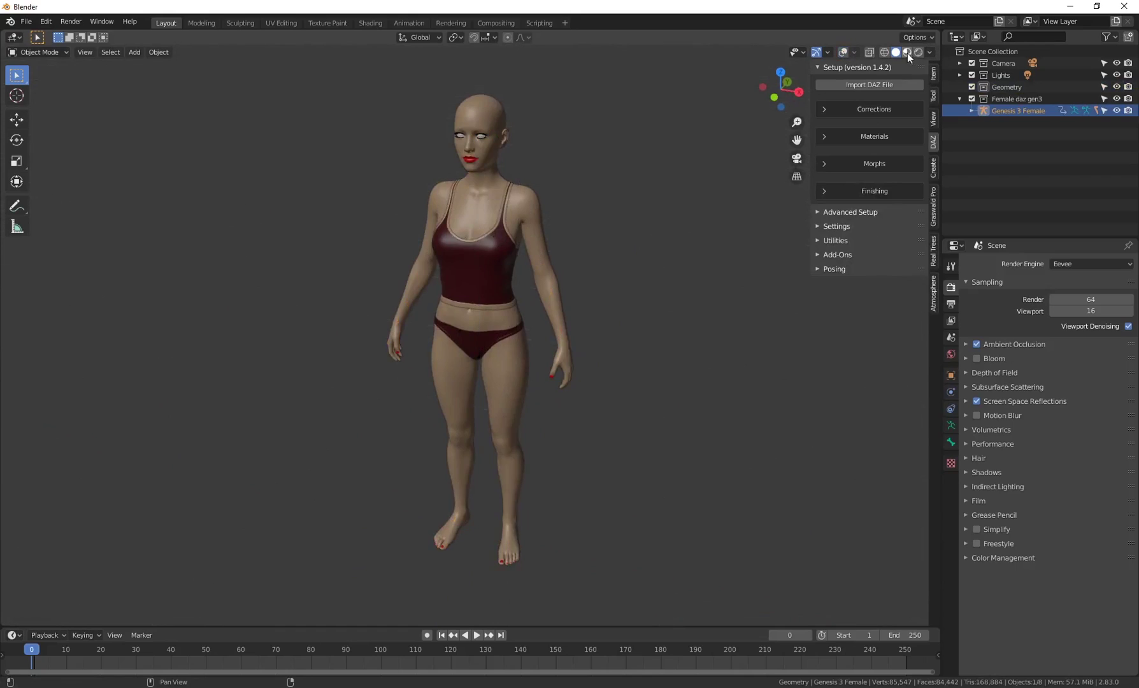
click(906, 52)
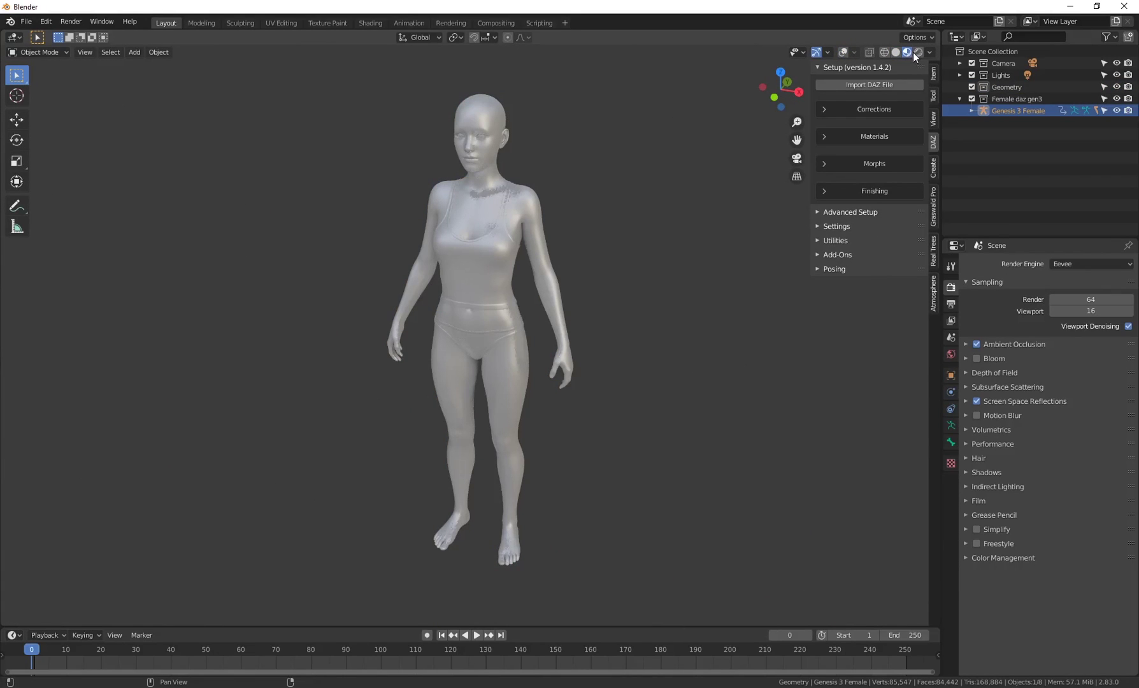
scroll(554, 175, up, 3)
middle_drag(542, 166, 591, 169)
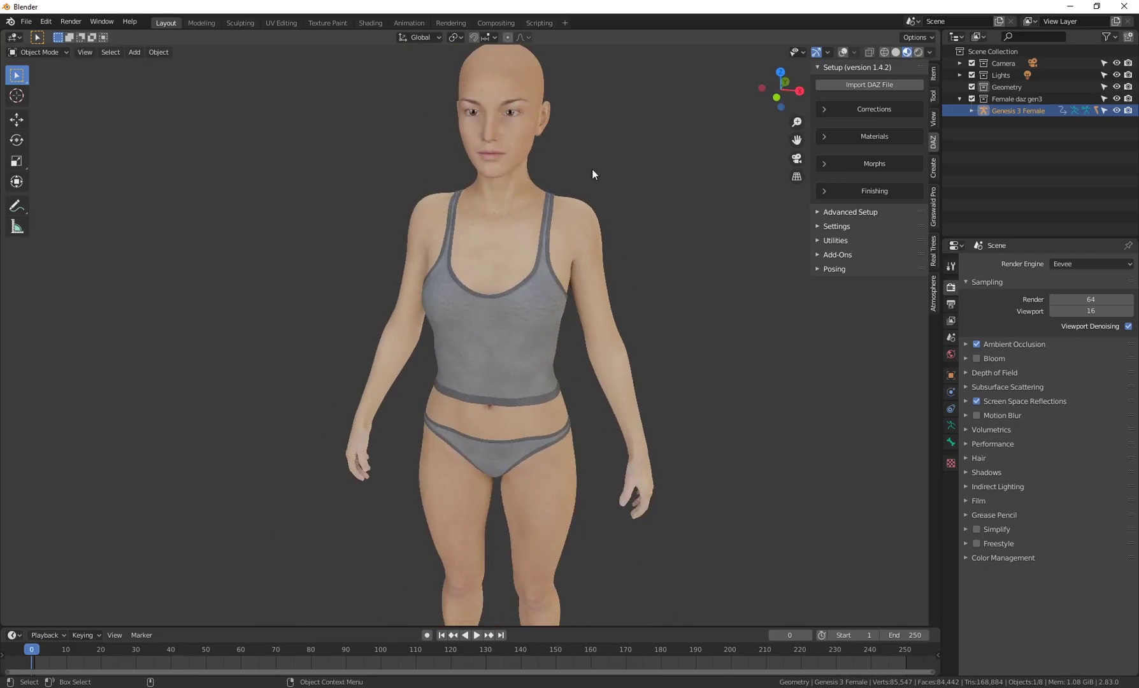
middle_drag(686, 323, 655, 280)
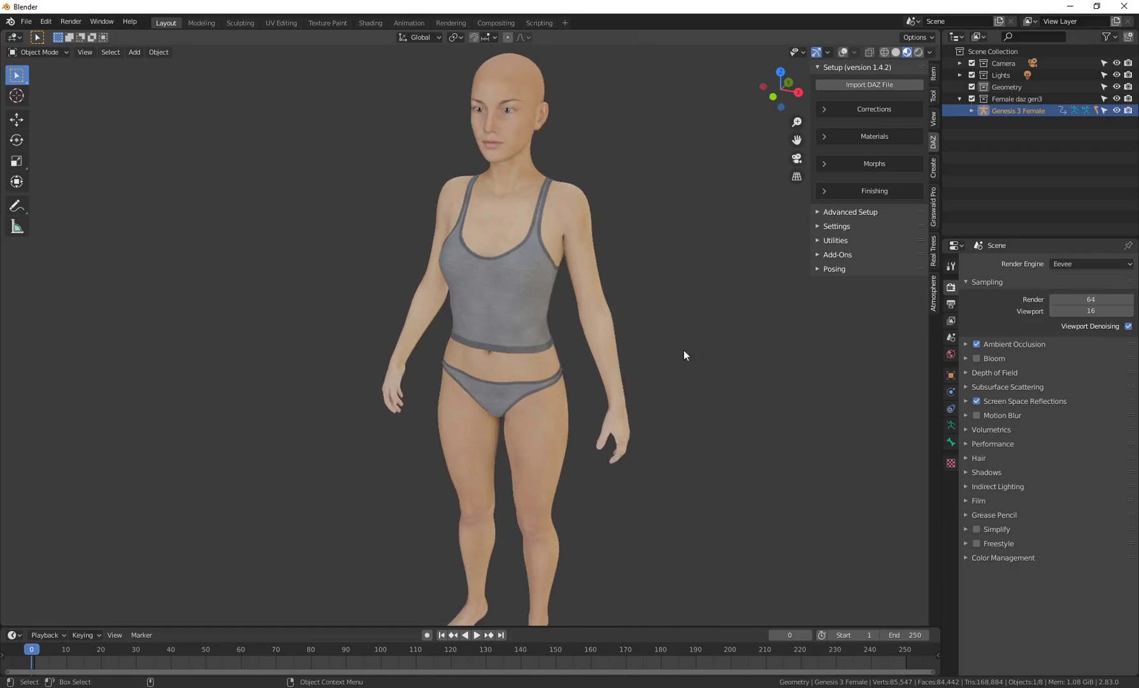
scroll(634, 322, down, 2)
middle_drag(668, 327, 674, 353)
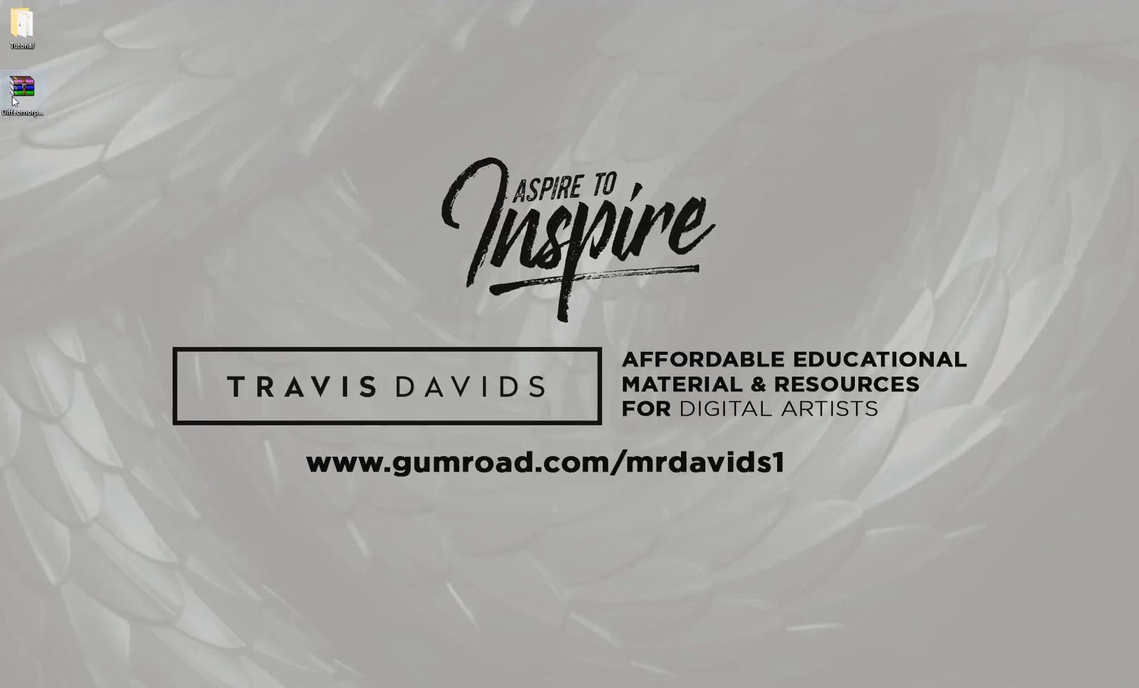
Try to install an add-on from Diffeomorphic-import_daz-c99844308be5.zip on the Desktop through the add-on preferences
click(19, 89)
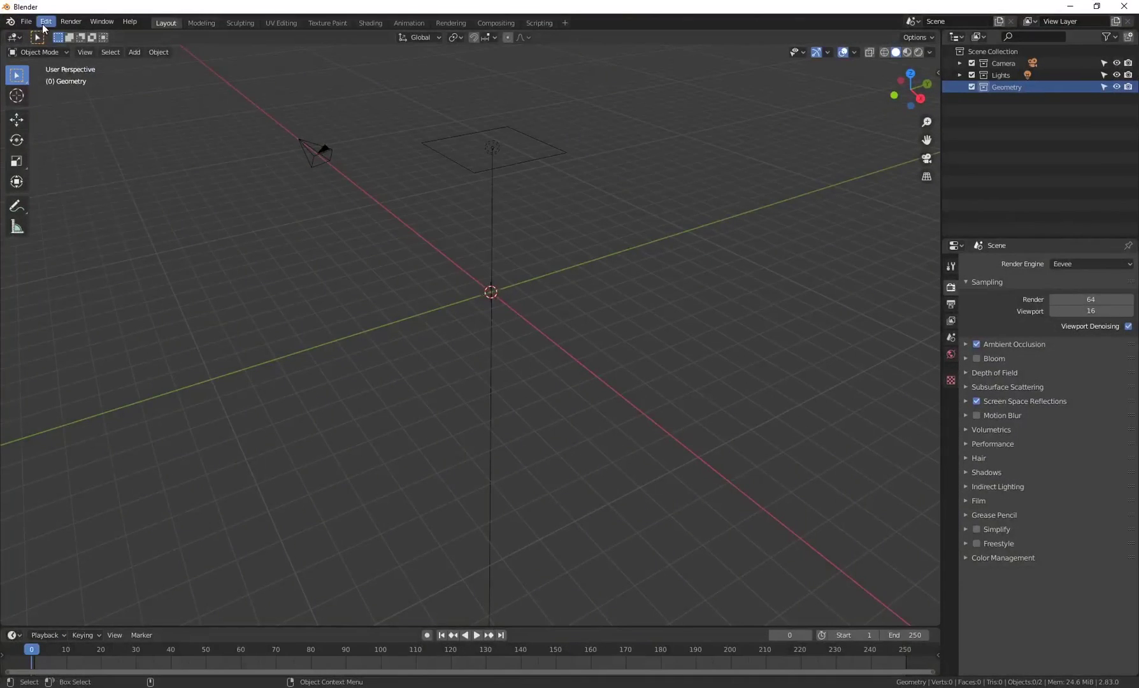
click(43, 23)
click(73, 190)
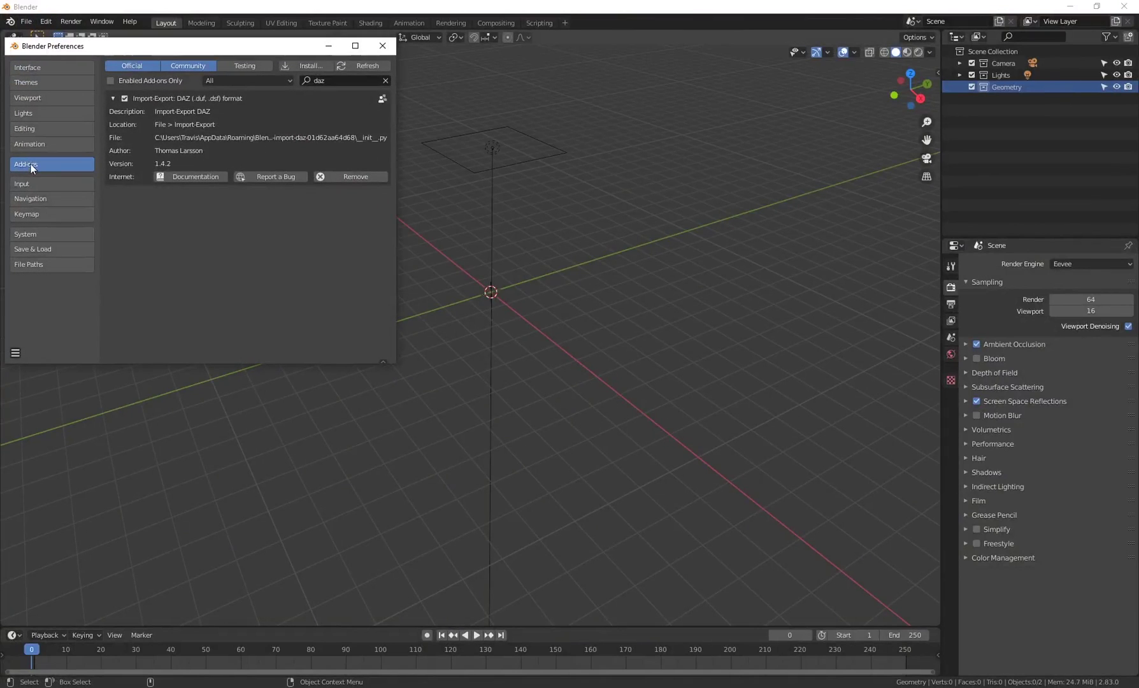
click(301, 64)
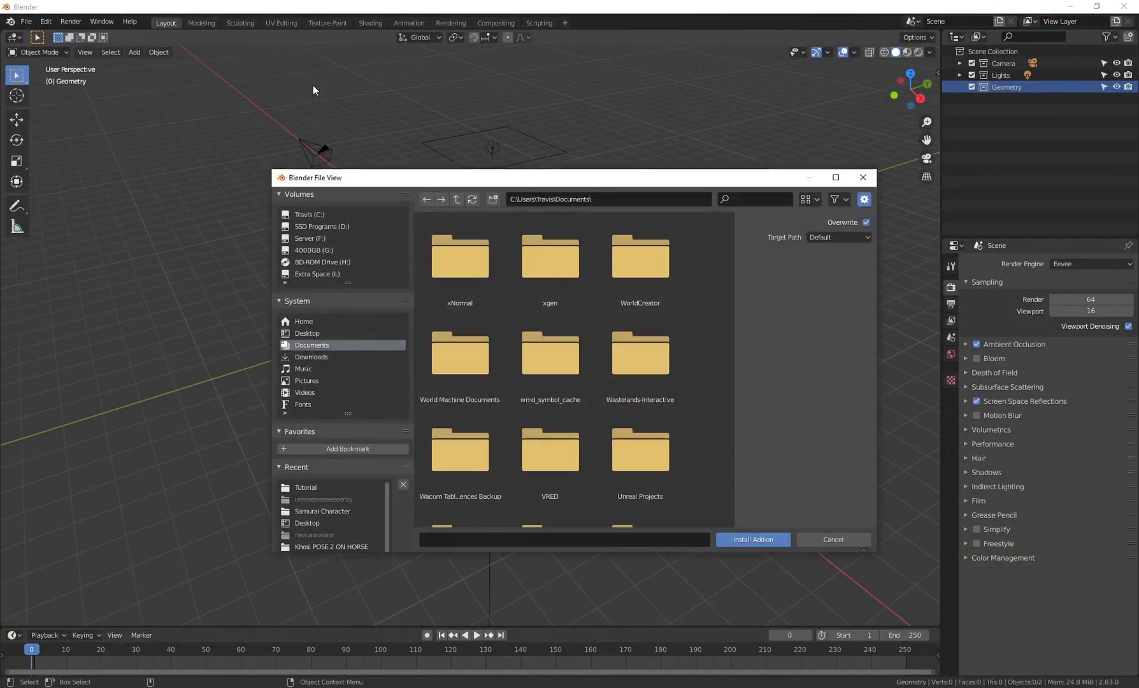
click(307, 333)
scroll(626, 458, down, 2)
scroll(627, 458, down, 3)
click(467, 473)
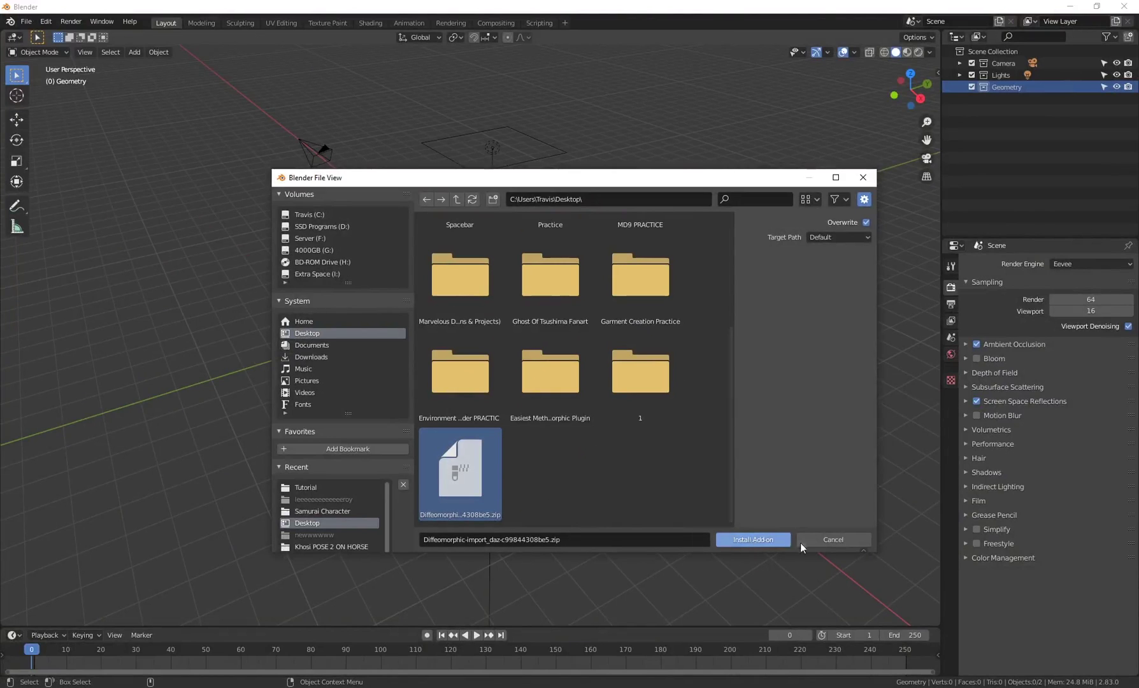
click(821, 542)
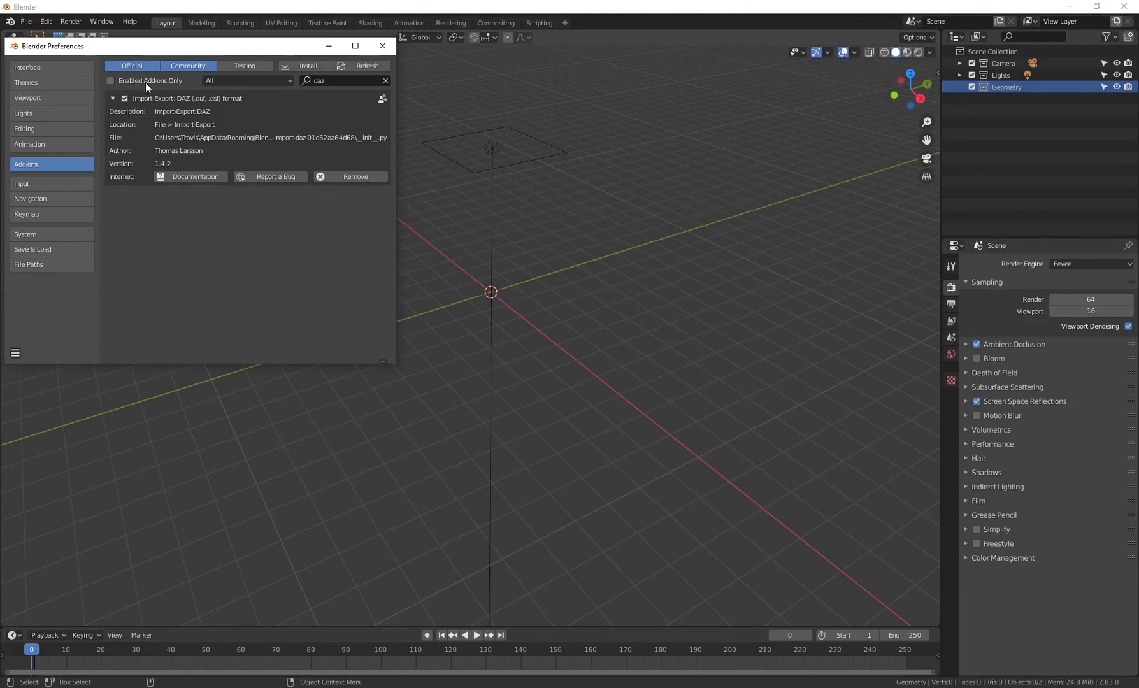
Examine the details of the Import-Export: DAZ (.duf, .dsf) format add-on in the preferences
click(113, 99)
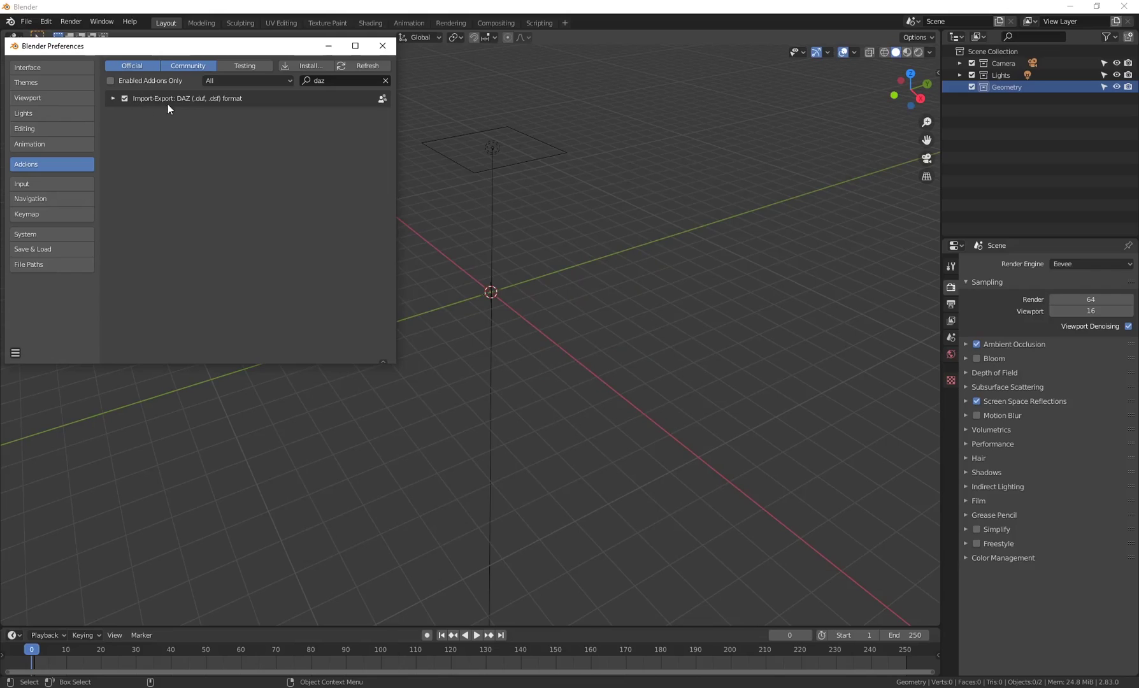
click(113, 98)
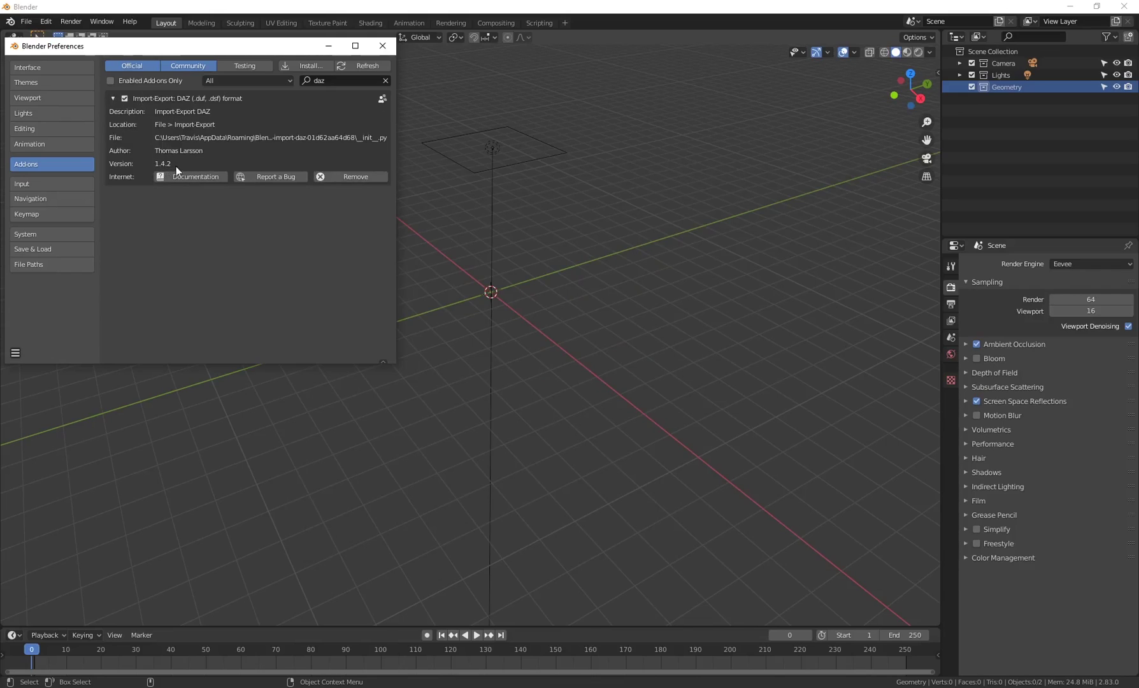
Show the DAZ importer's Paths To DAZ Library settings in the sidebar and widen it so the full paths are readable
click(937, 83)
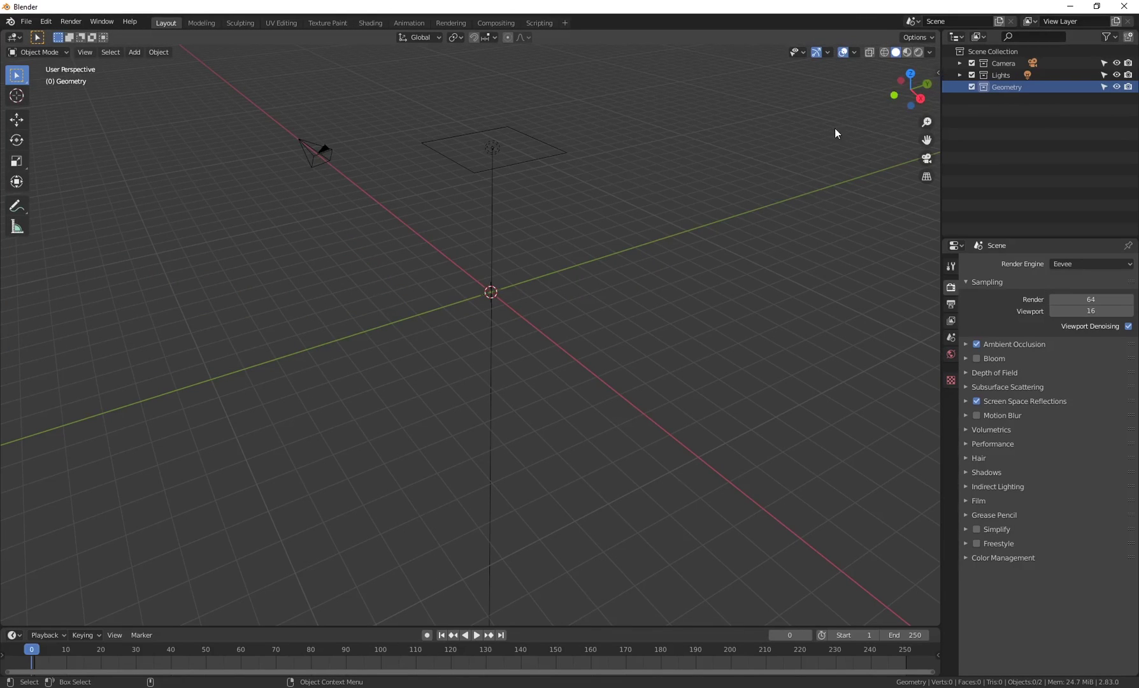
key(n)
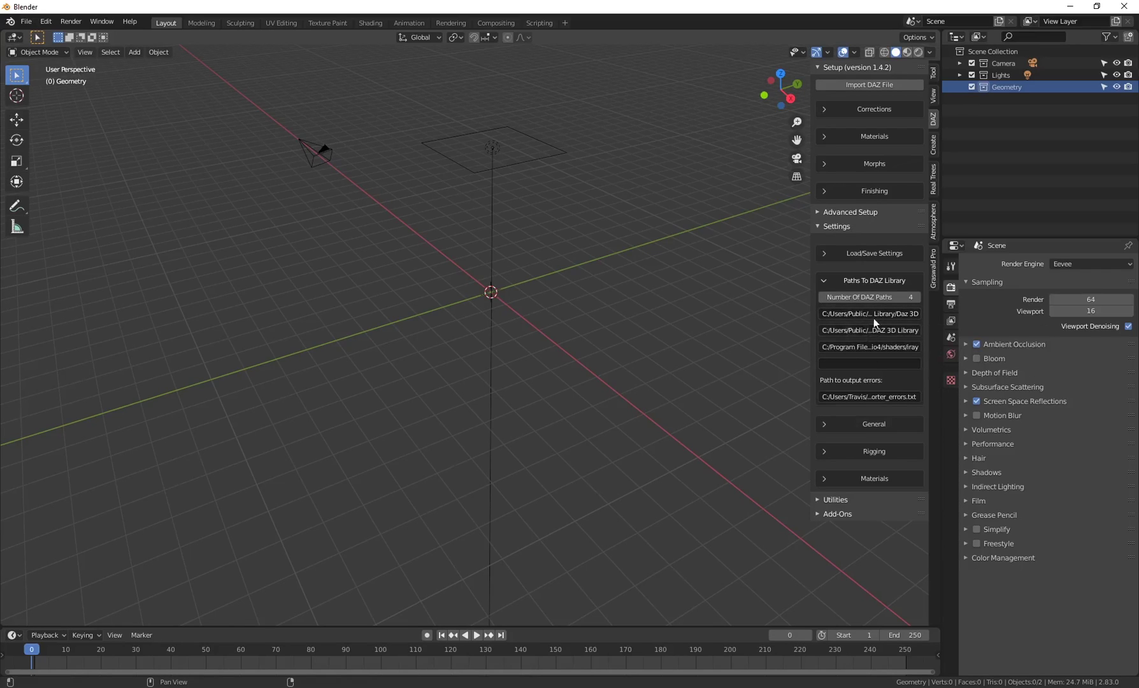
drag(809, 333, 724, 332)
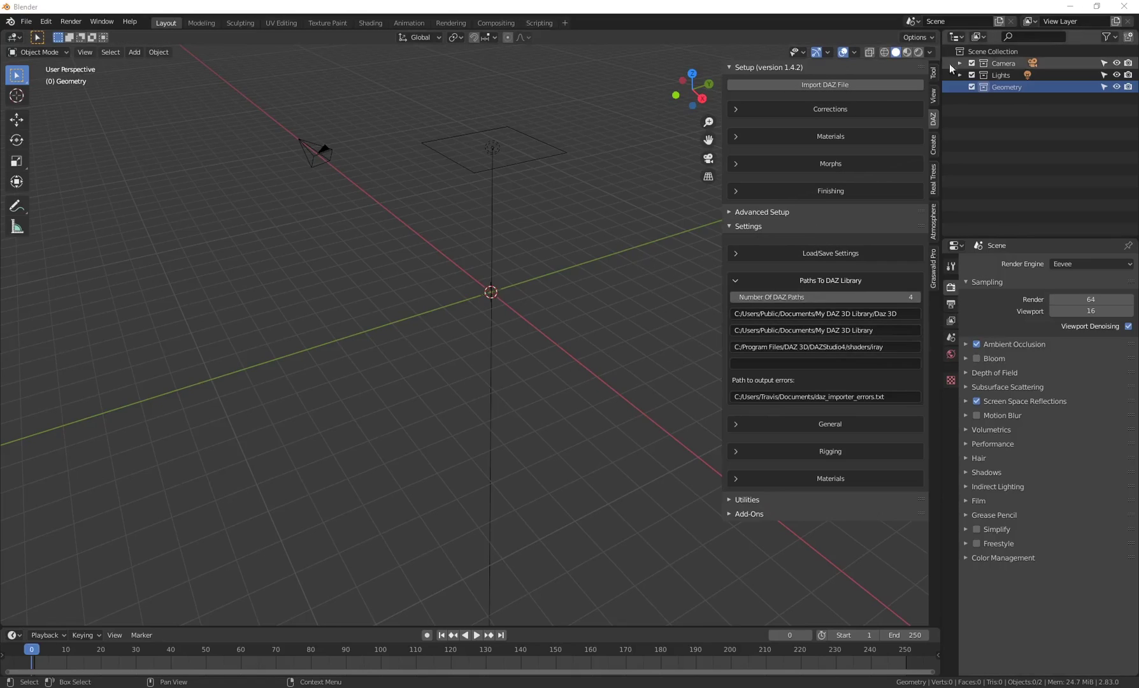
Minimise Blender and open the Roaming application data folder by searching Windows for %appdata%
click(1070, 7)
key(super)
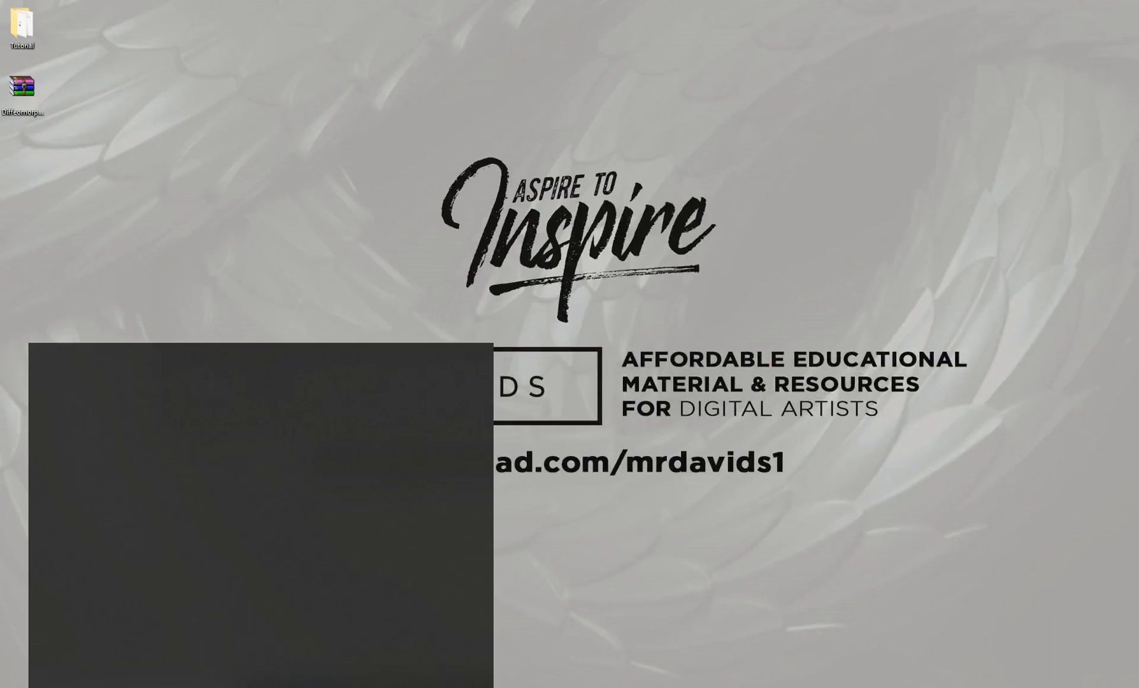
text(%appdata%)
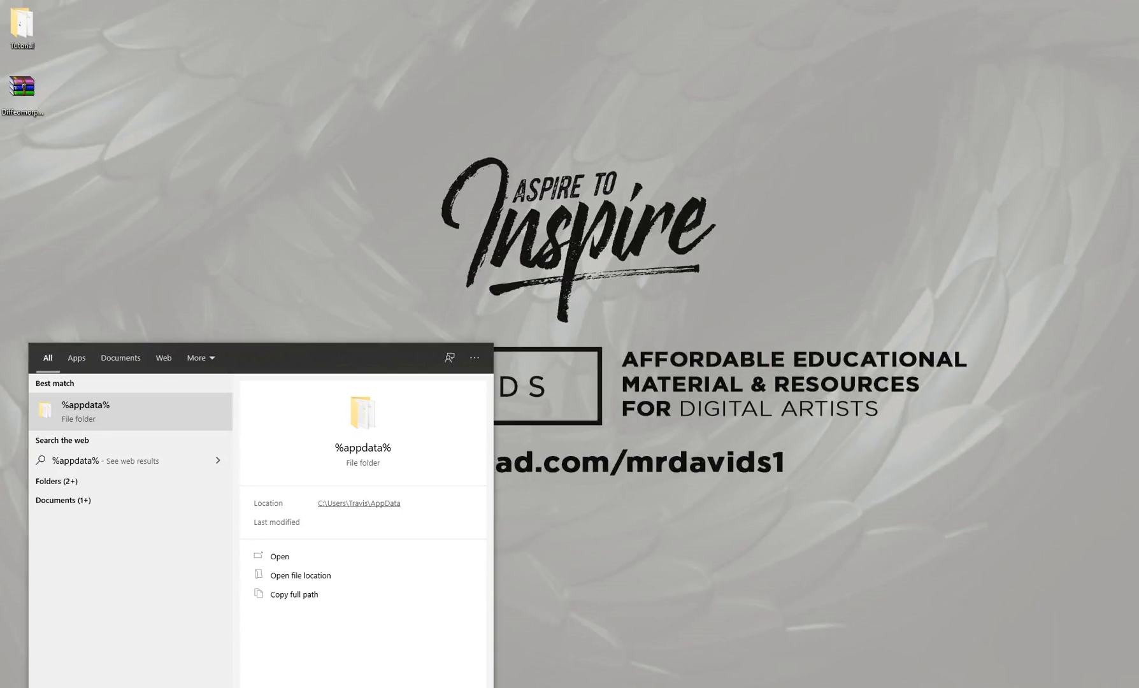
click(89, 410)
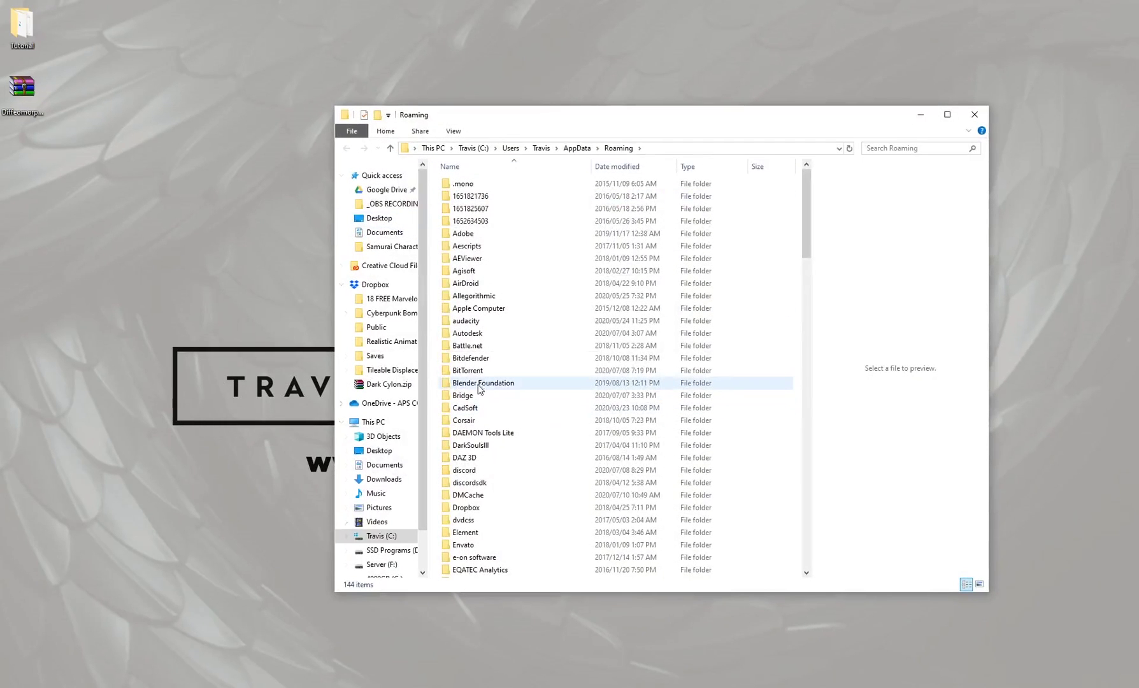
Go to Blender Foundation > Blender > 2.83 > scripts > addons > Diffeomorphic-import-daz-01d62aa64d68 and open its to_daz_studio folder
double_click(480, 384)
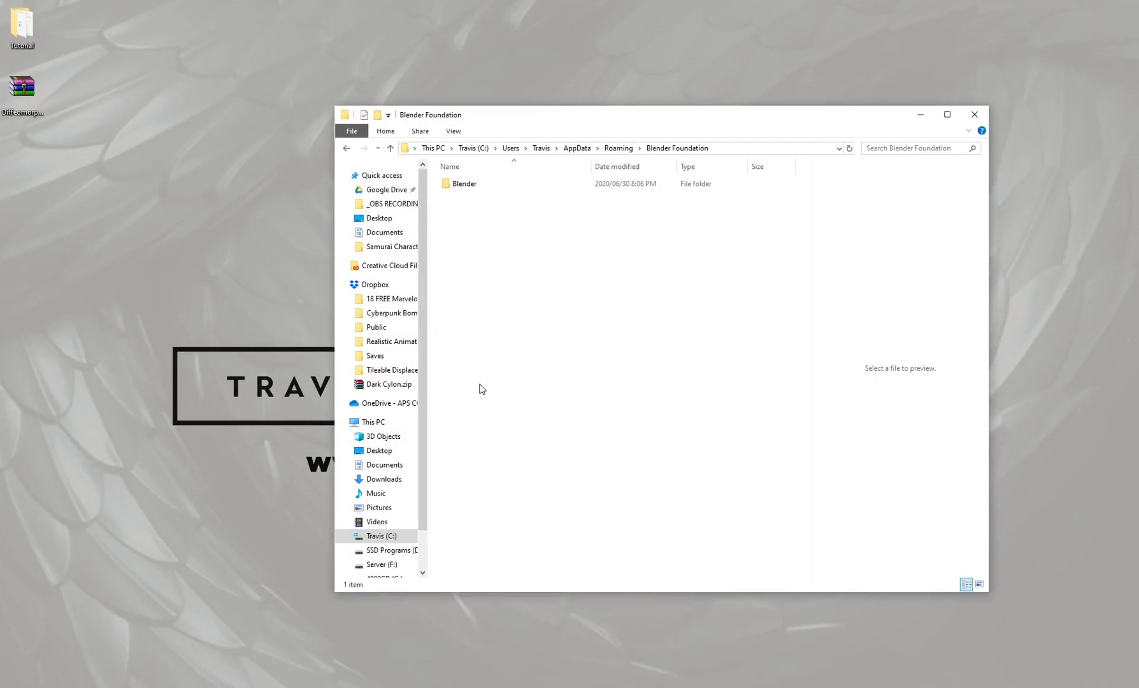
double_click(466, 180)
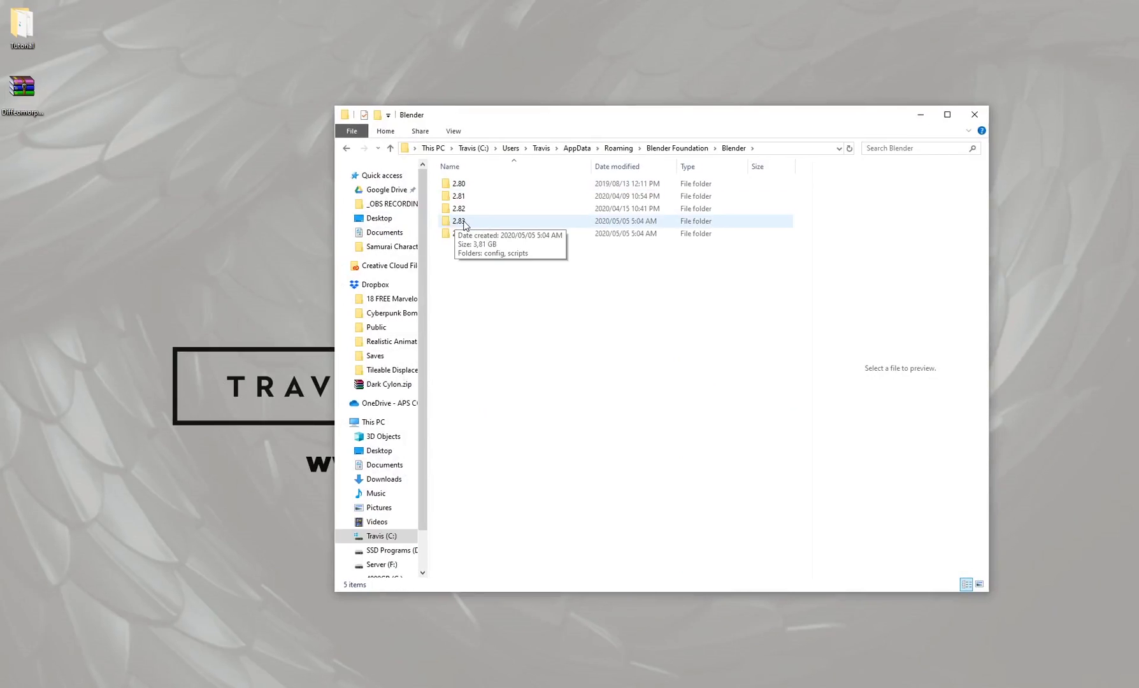
double_click(465, 223)
double_click(465, 197)
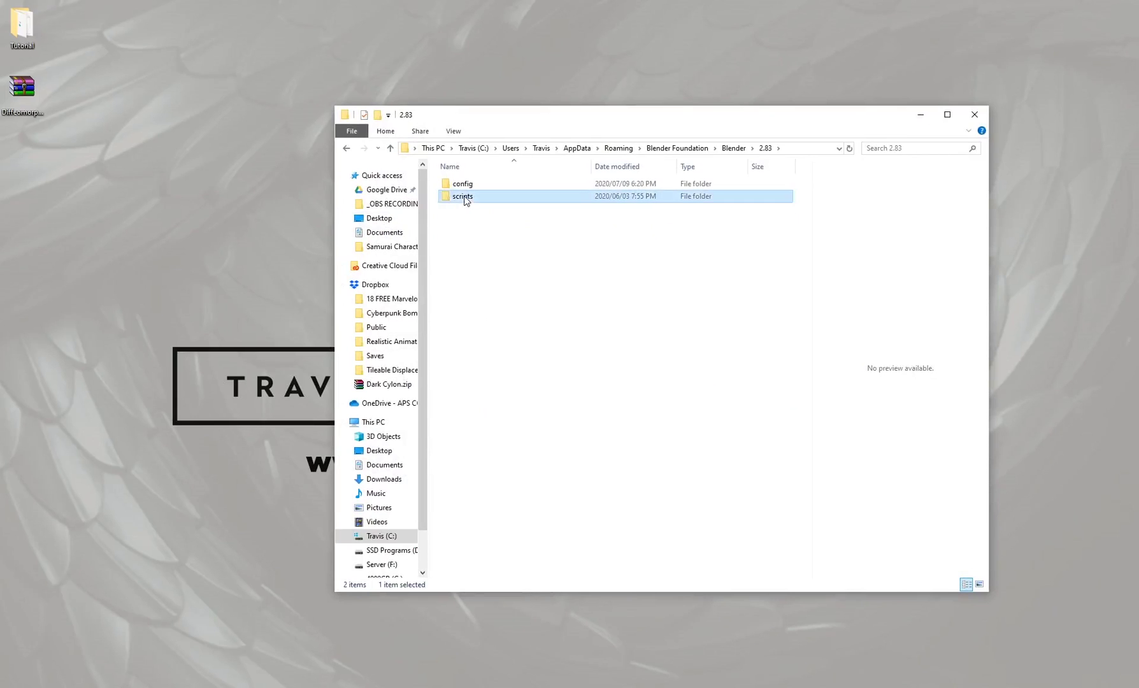
double_click(468, 185)
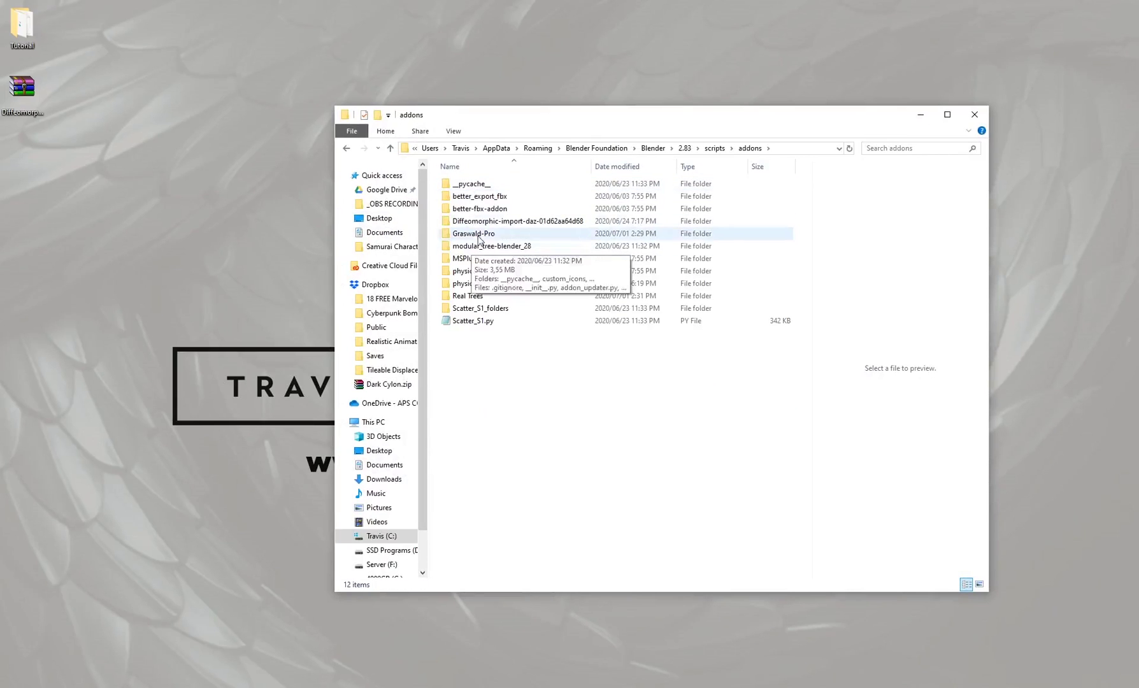
double_click(512, 221)
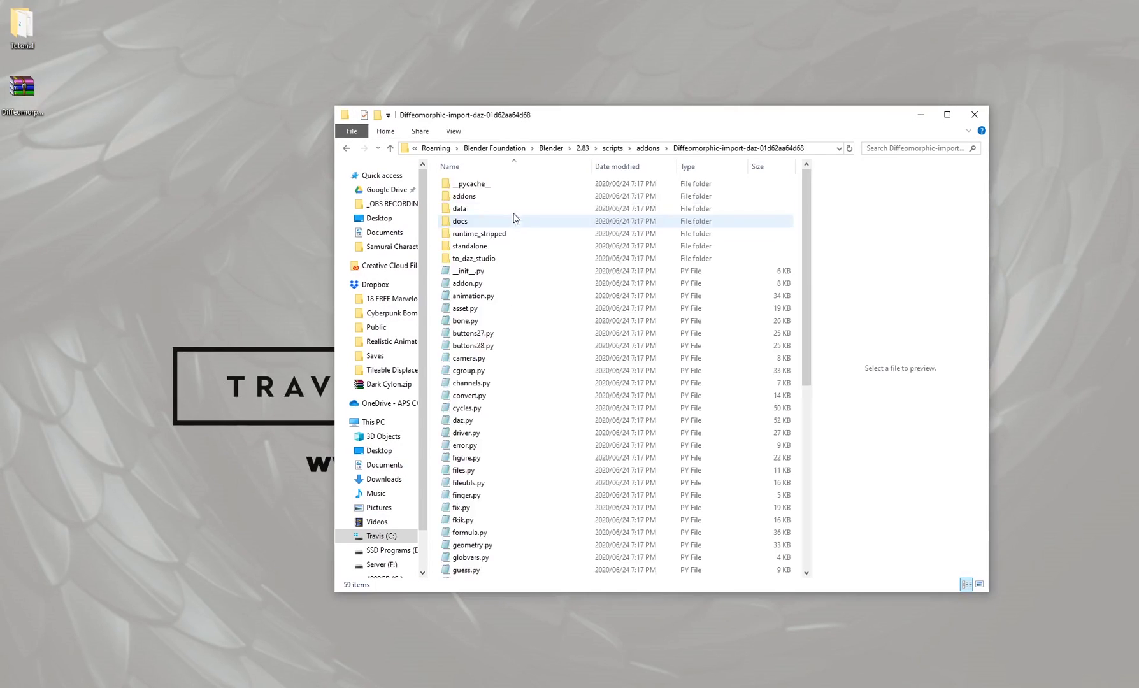
double_click(471, 258)
Copy export_to_blender.dsa to the desktop and place it below the Diffeomorphic archive
click(475, 197)
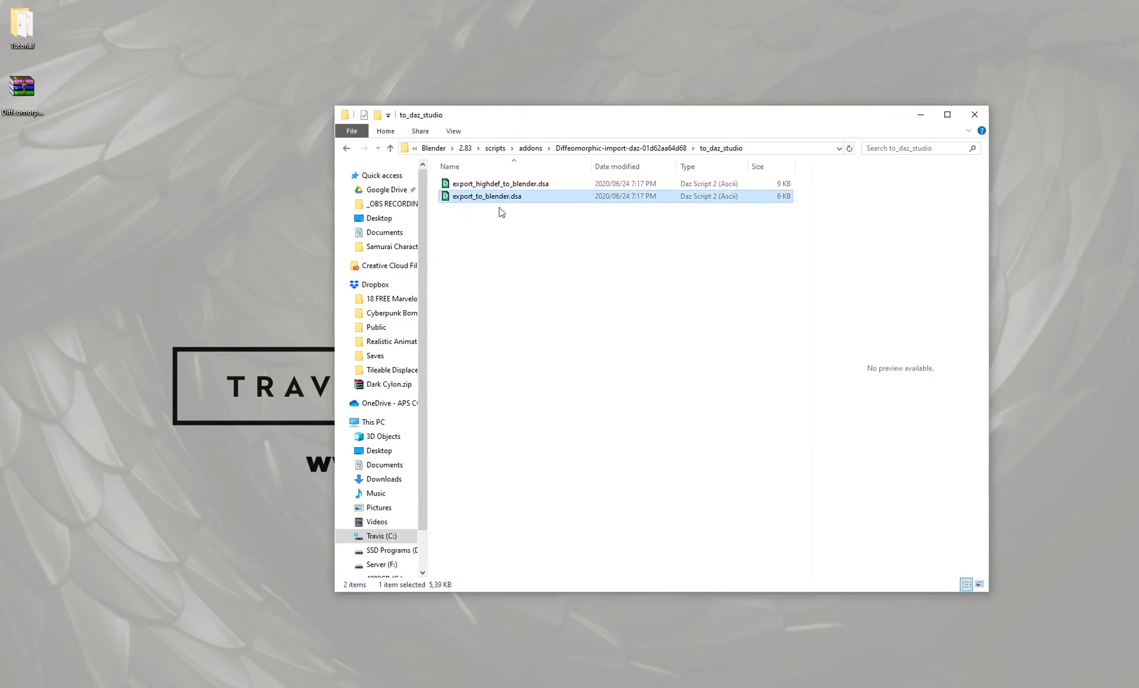
right_click(462, 197)
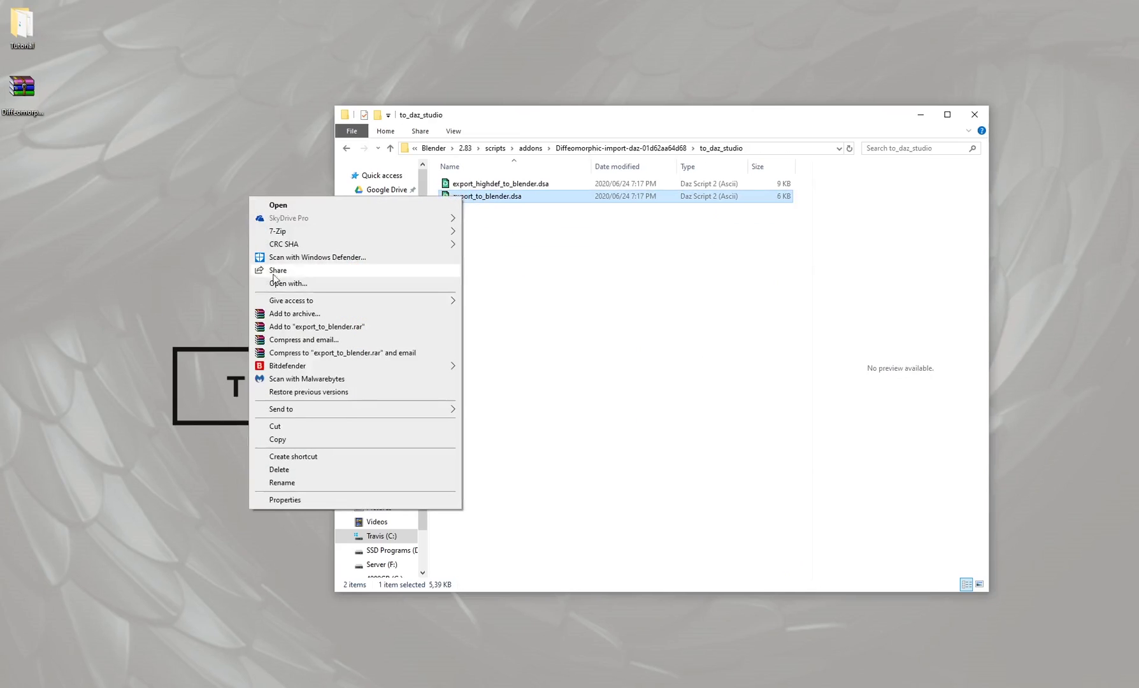
click(295, 446)
right_click(120, 197)
click(96, 249)
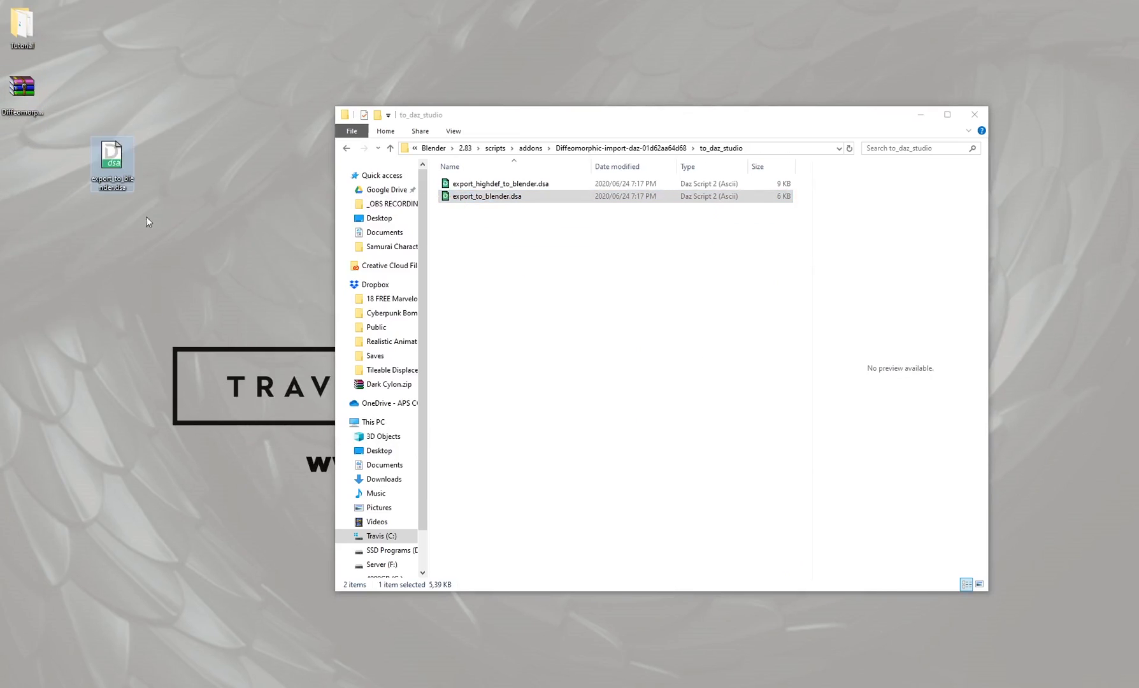
drag(129, 164, 38, 167)
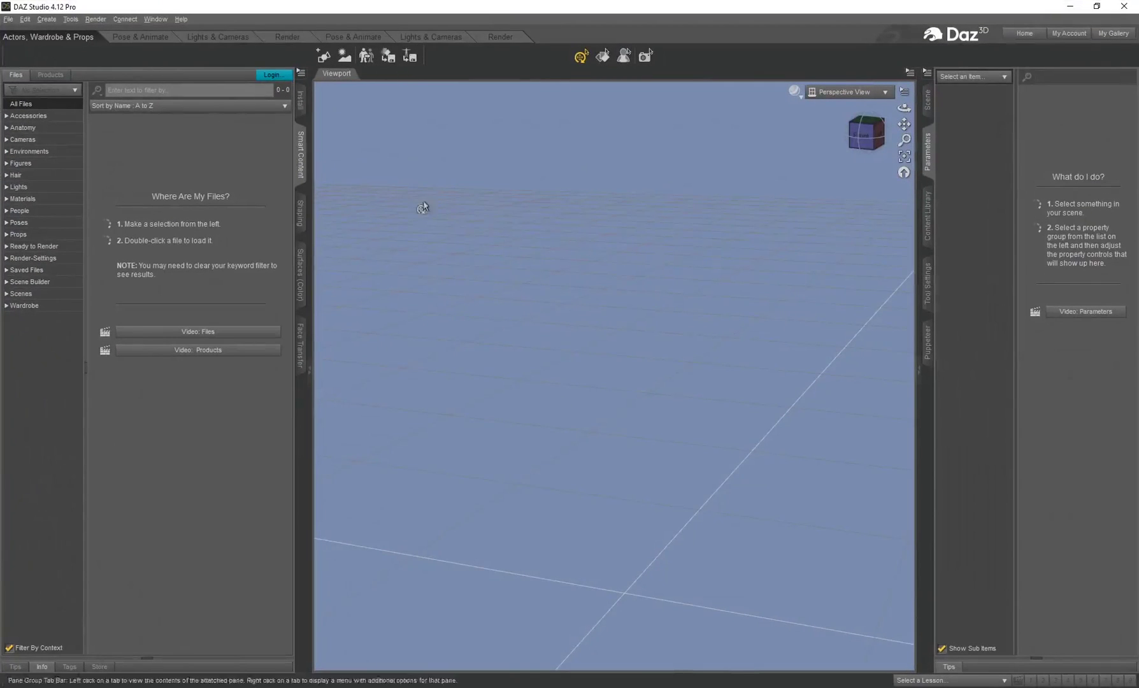
Switch to DAZ Studio, open its Customize dialog and expand the Custom actions group
key(F3)
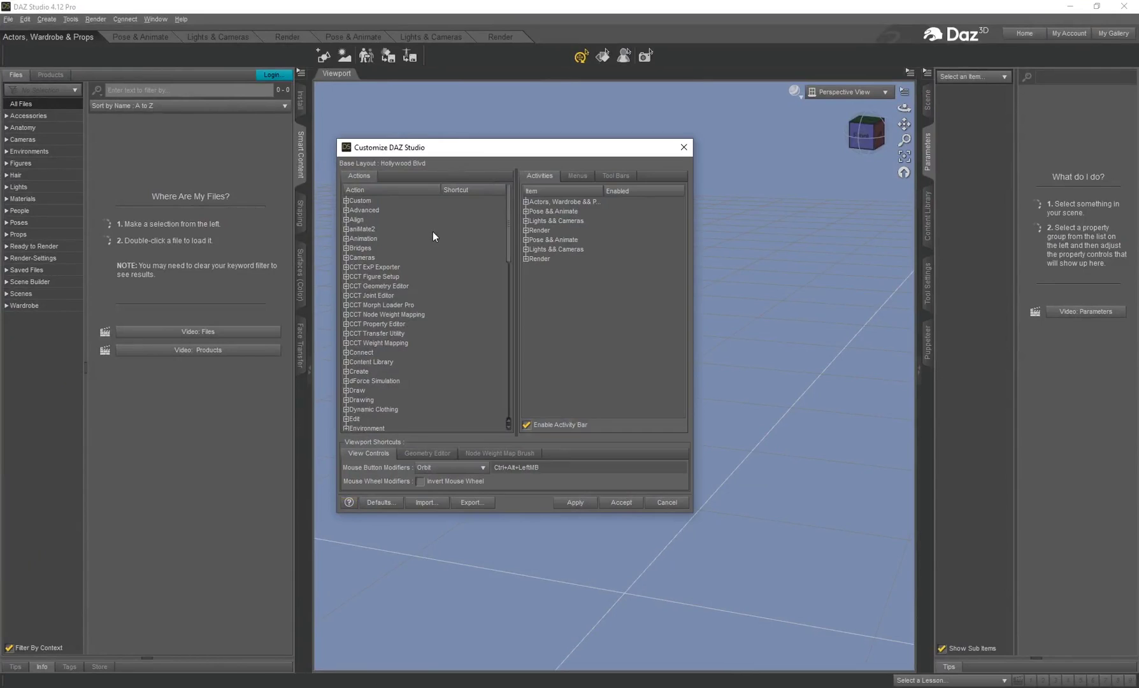
click(359, 200)
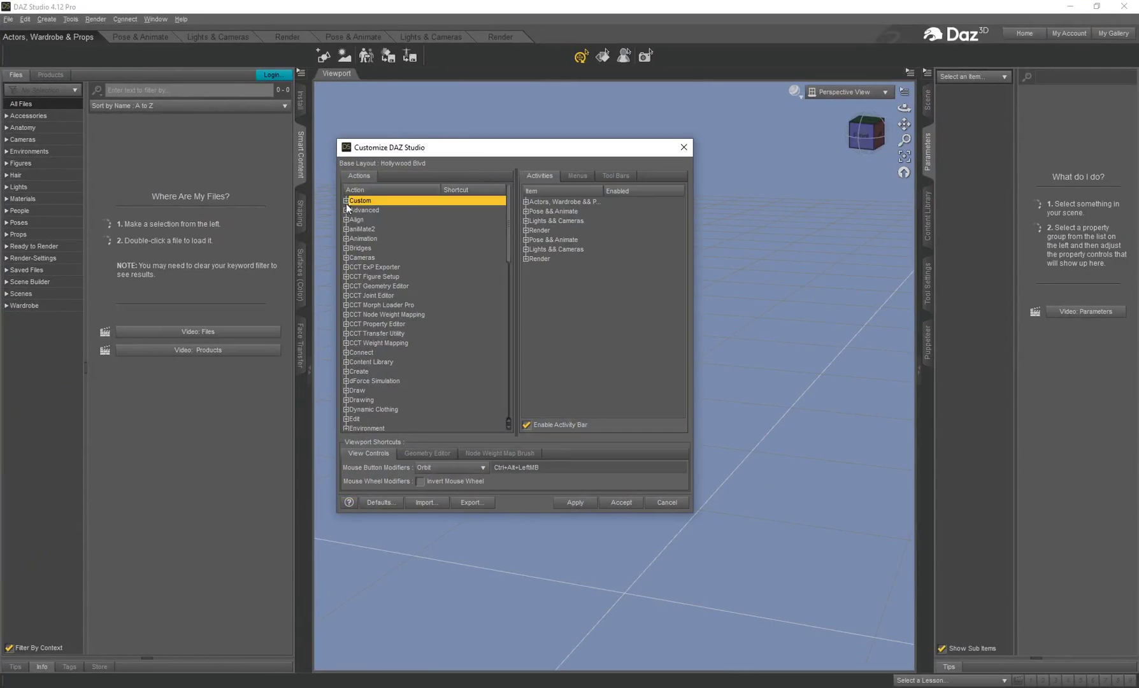
click(346, 200)
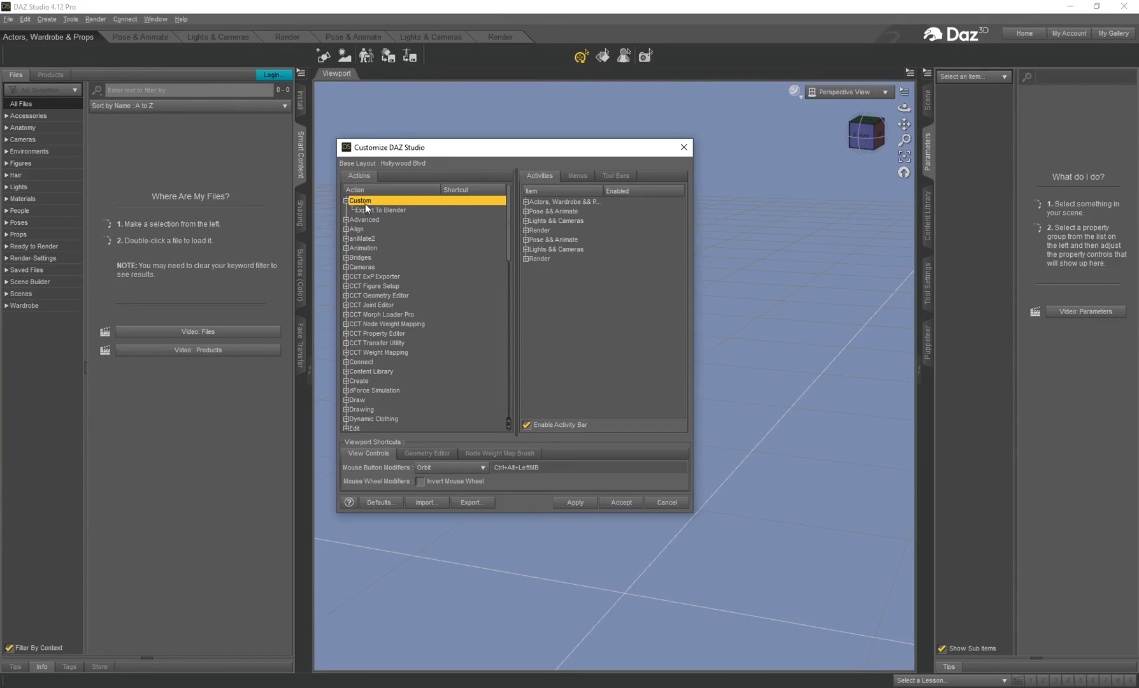
Create a new custom action with TEST as its menu text and TEST as its description
right_click(362, 201)
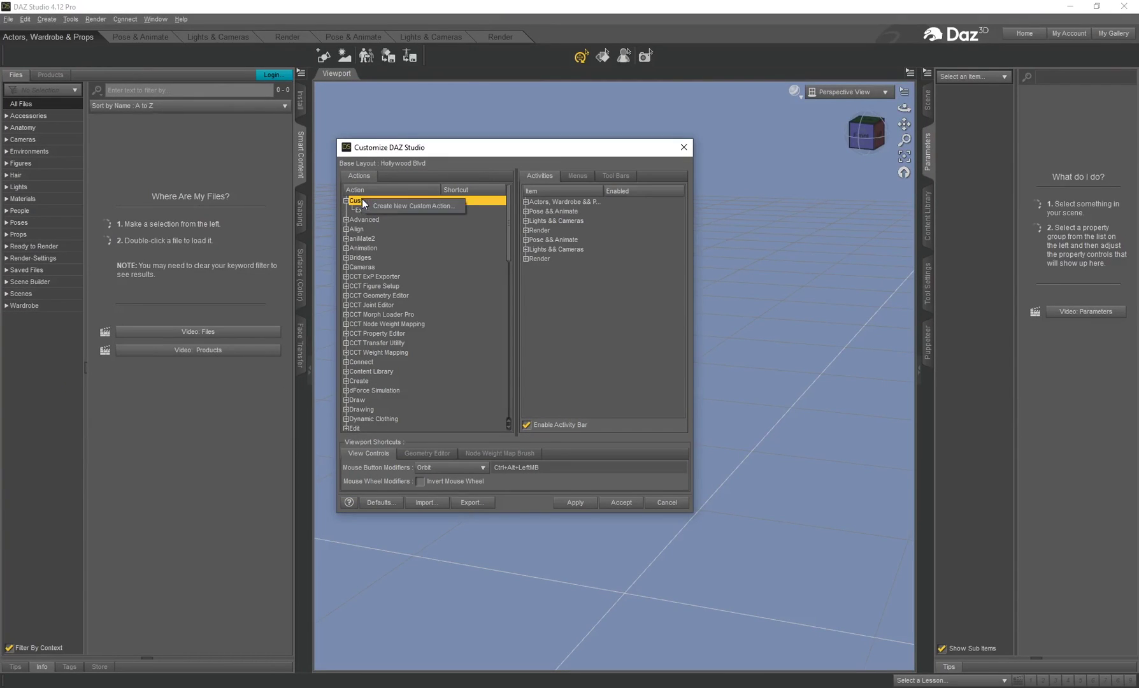
click(395, 207)
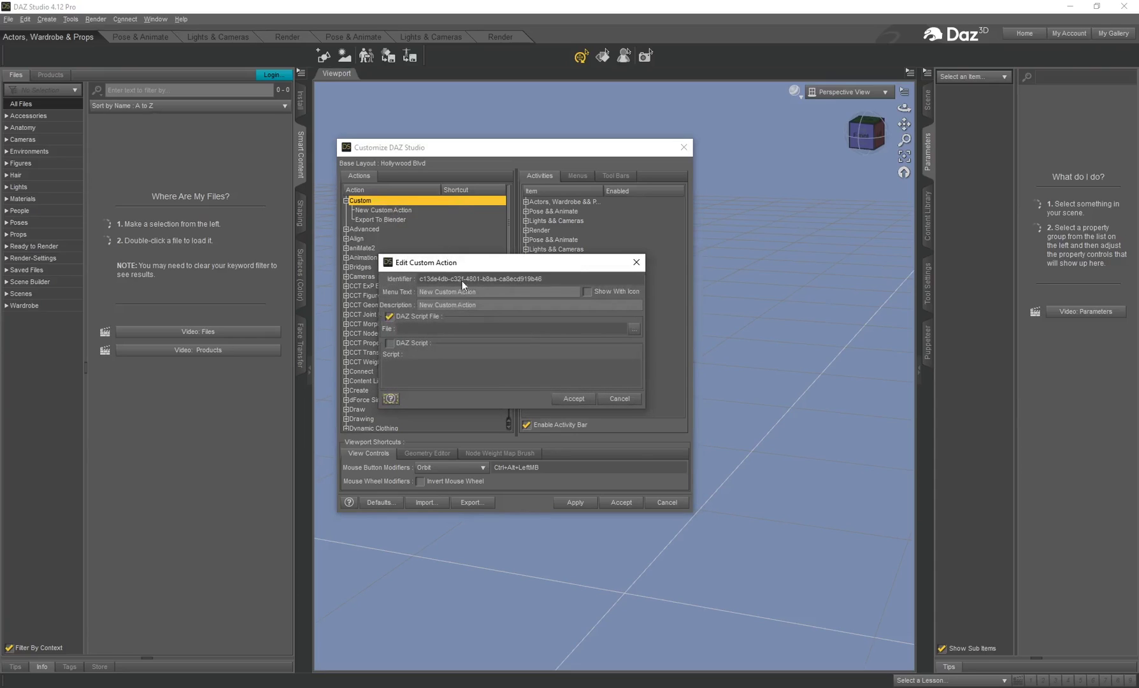
text(TEST)
key(Tab)
text(TES)
Assign export_to_blender.dsa from the desktop as the custom action's DAZ script file and accept the action
click(633, 330)
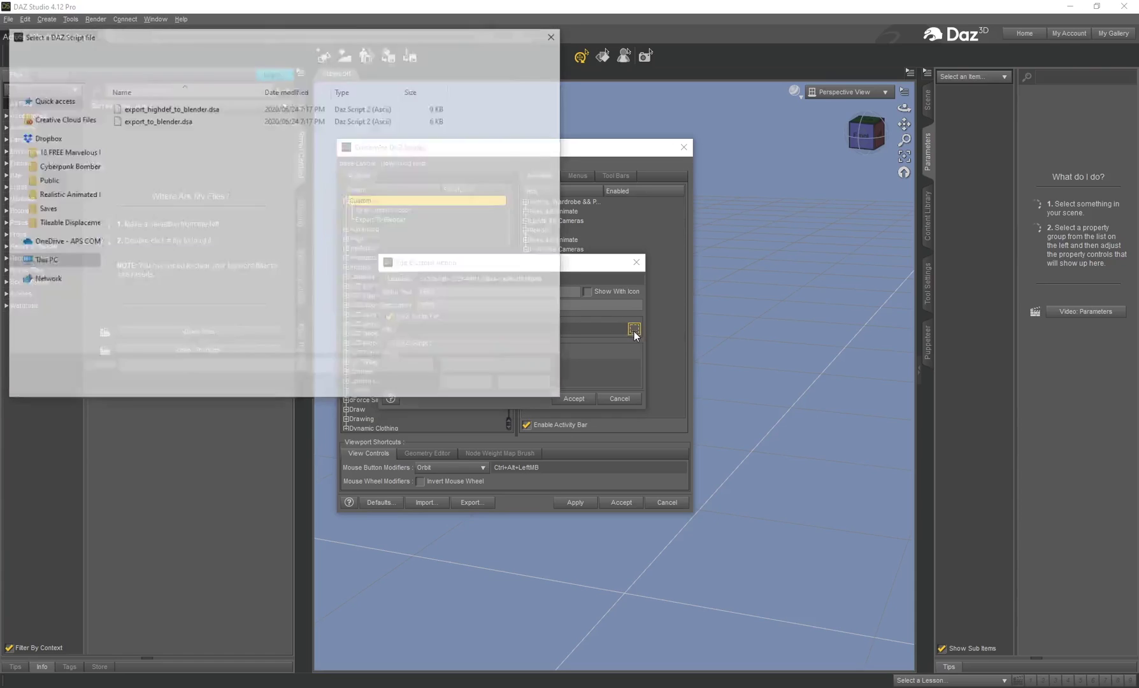
click(49, 213)
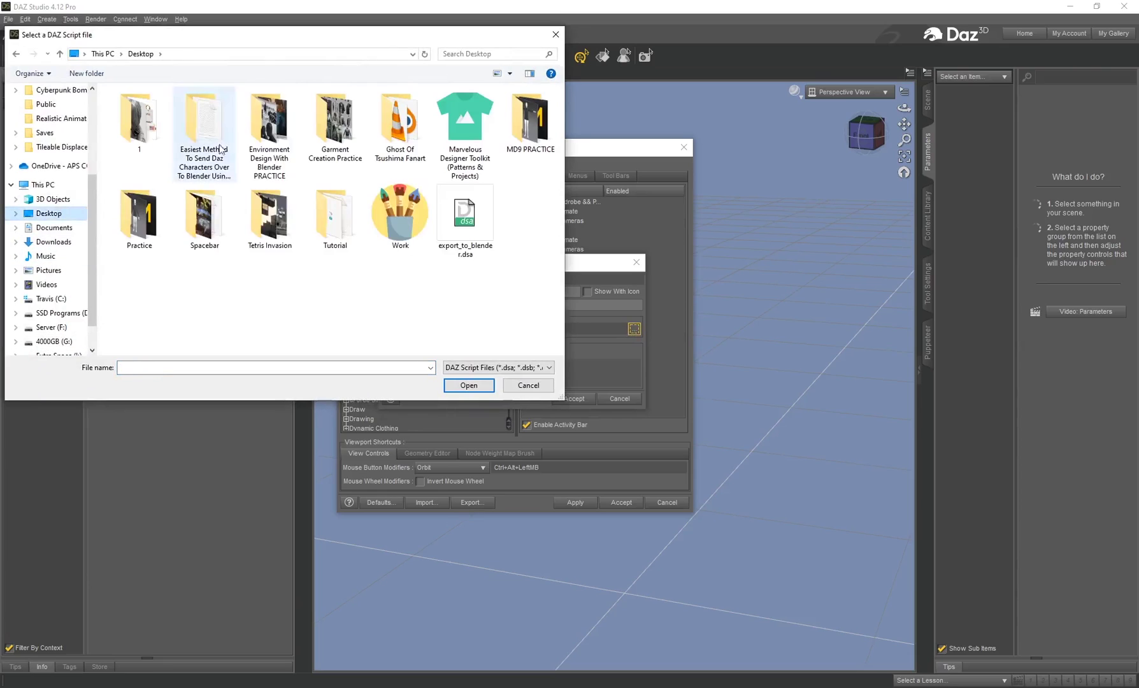
click(464, 229)
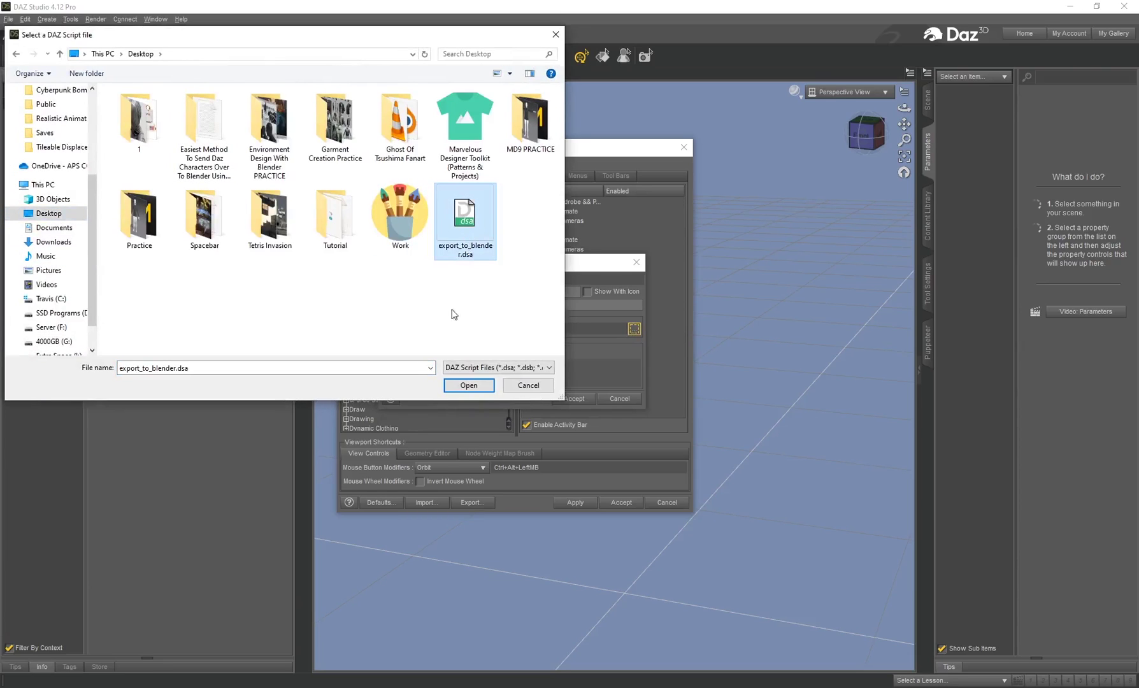
click(470, 386)
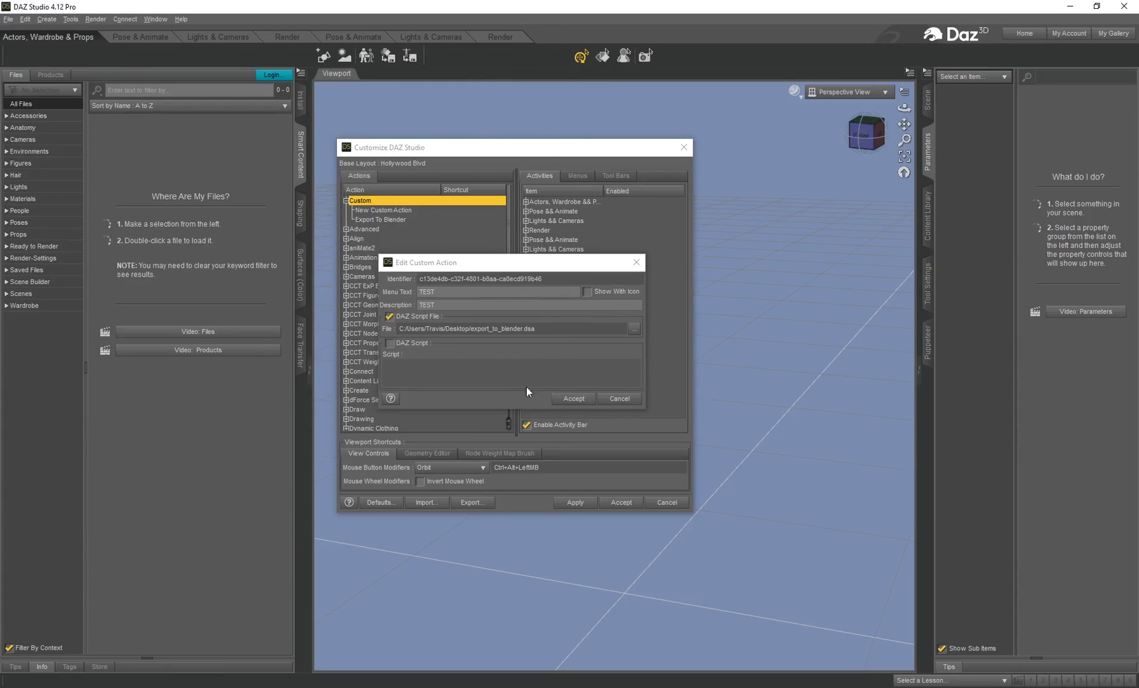
click(573, 399)
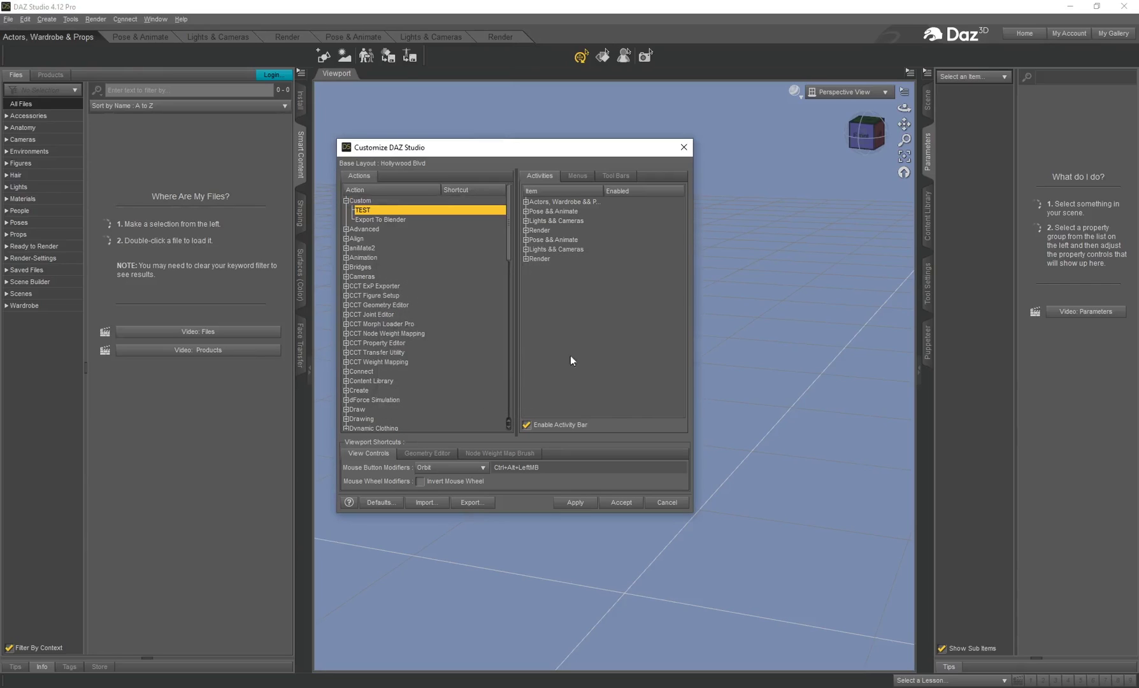
Place the TEST action directly below Export in the main File menu, apply and accept the customization, and try the new entry
click(578, 178)
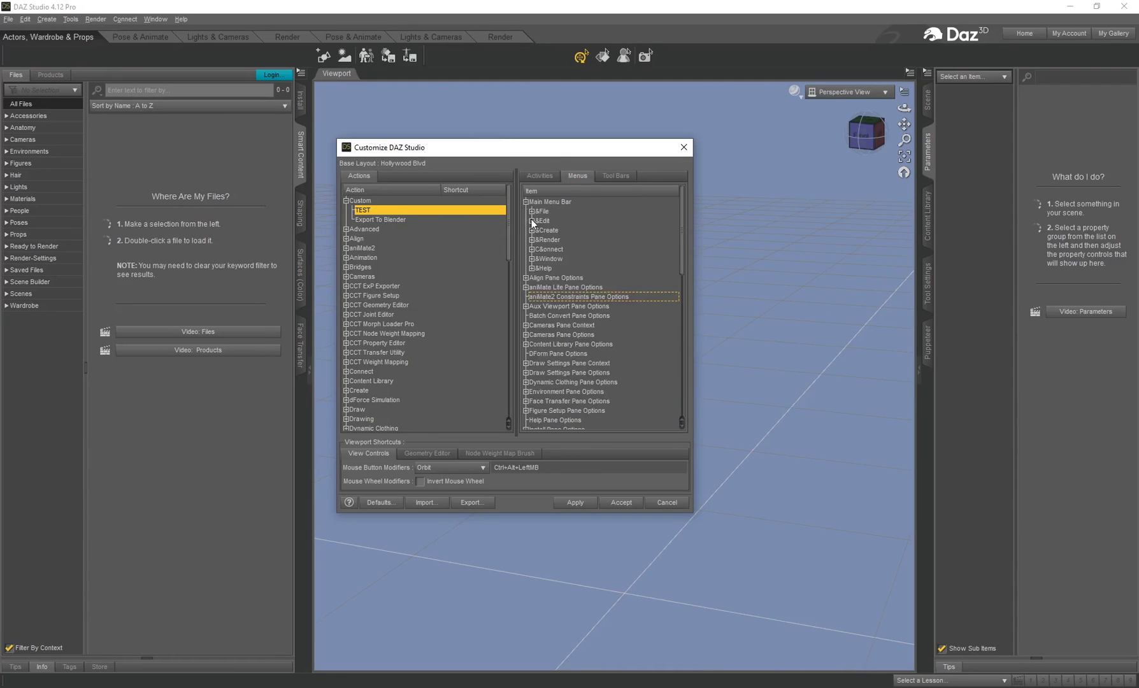
click(532, 211)
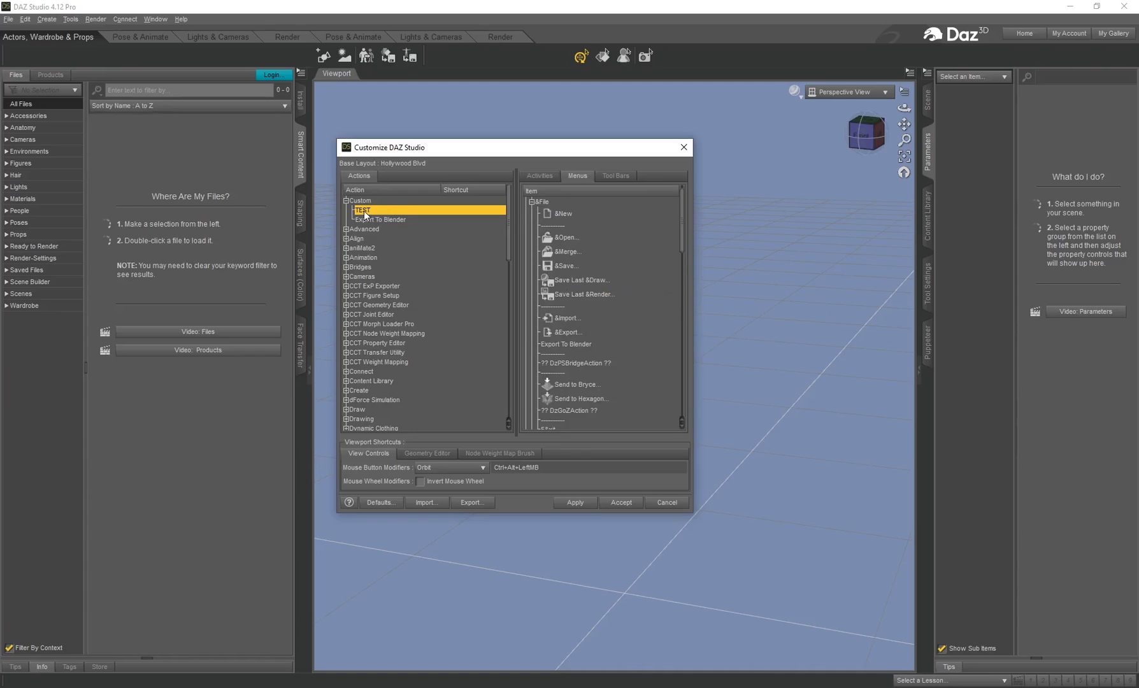
drag(367, 210, 569, 345)
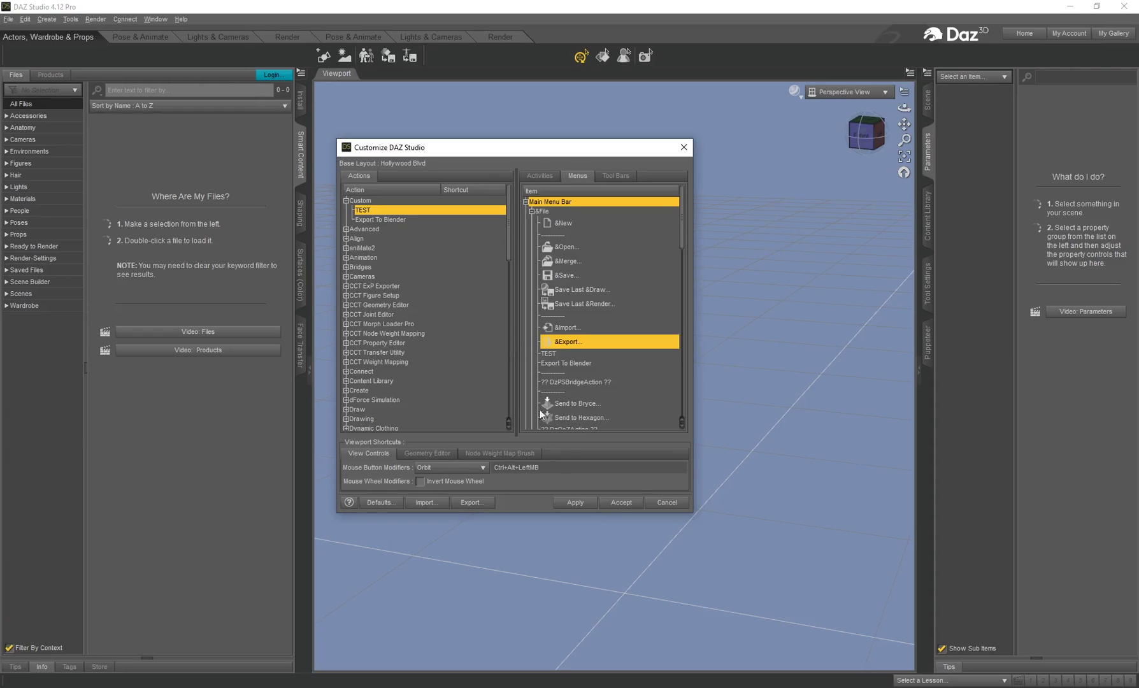
click(575, 505)
click(622, 503)
click(9, 19)
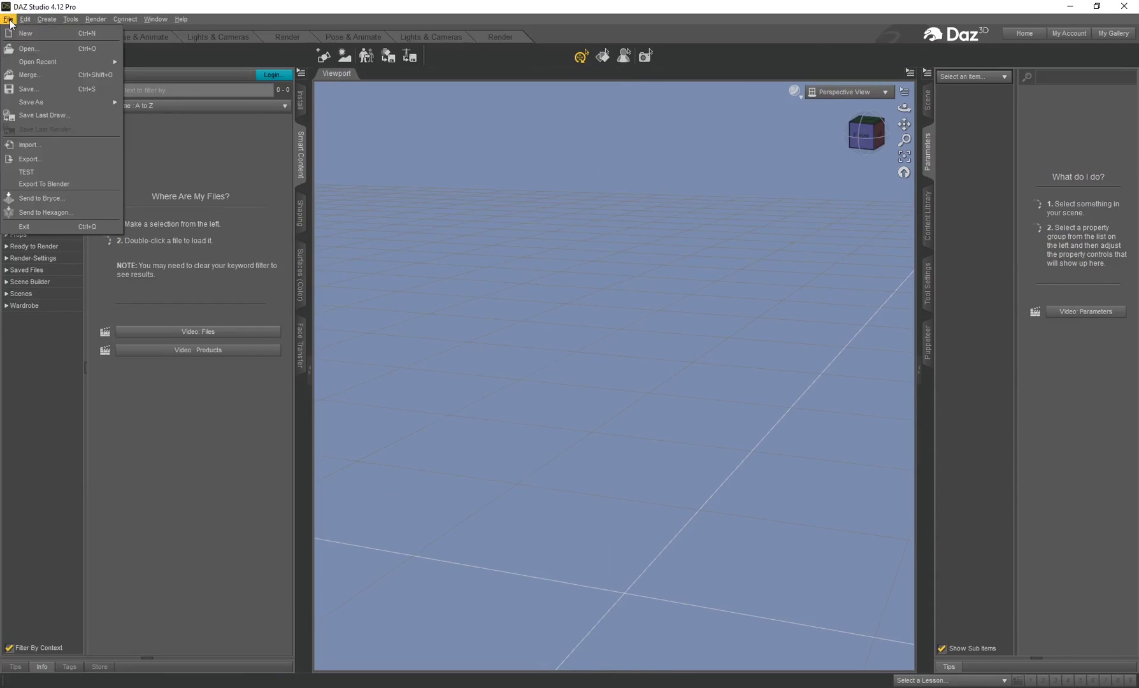
click(39, 173)
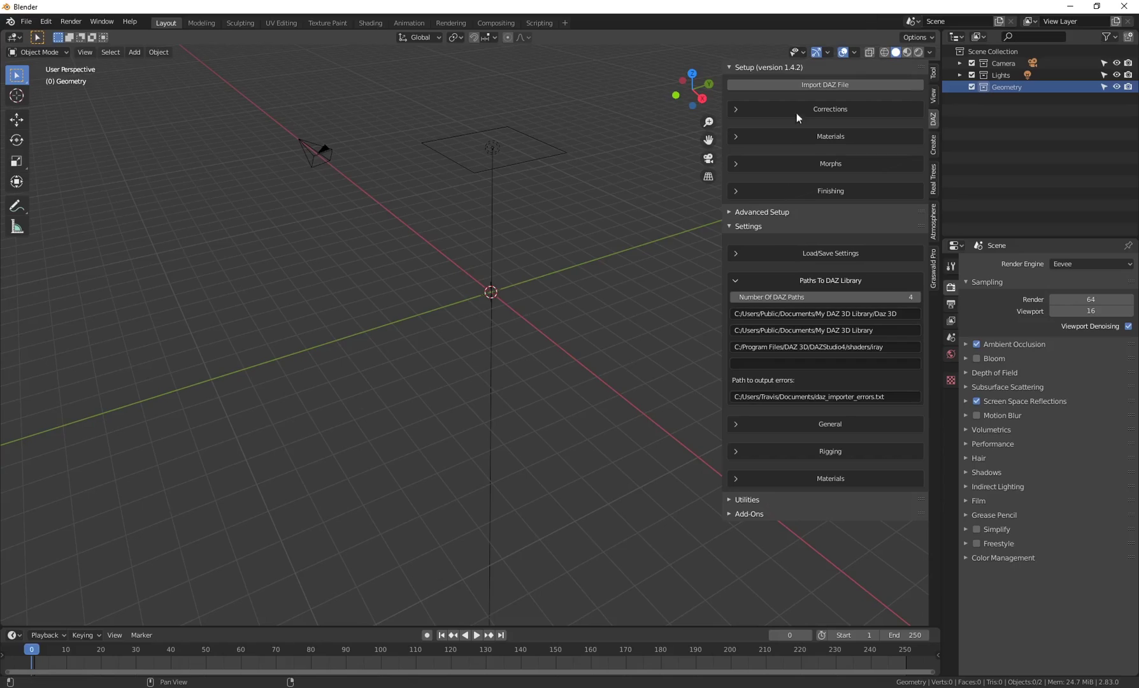
In Blender's DAZ settings, collapse and re-expand Settings and Paths To DAZ Library to show where the library paths are kept
click(735, 224)
click(730, 226)
click(764, 280)
click(768, 284)
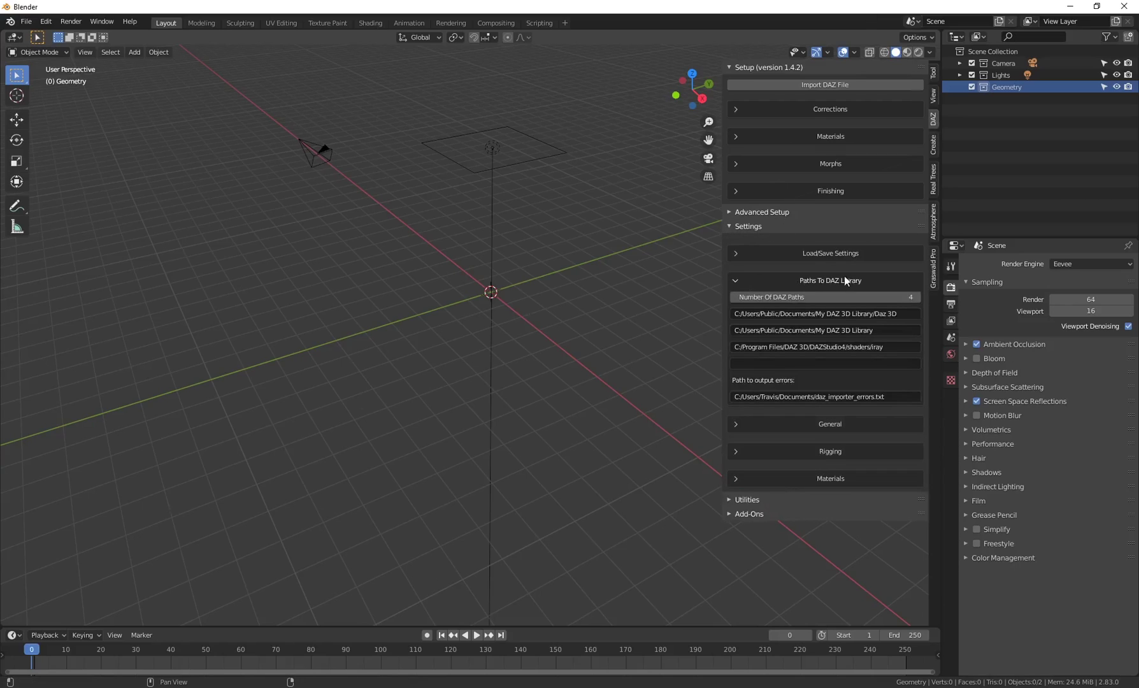
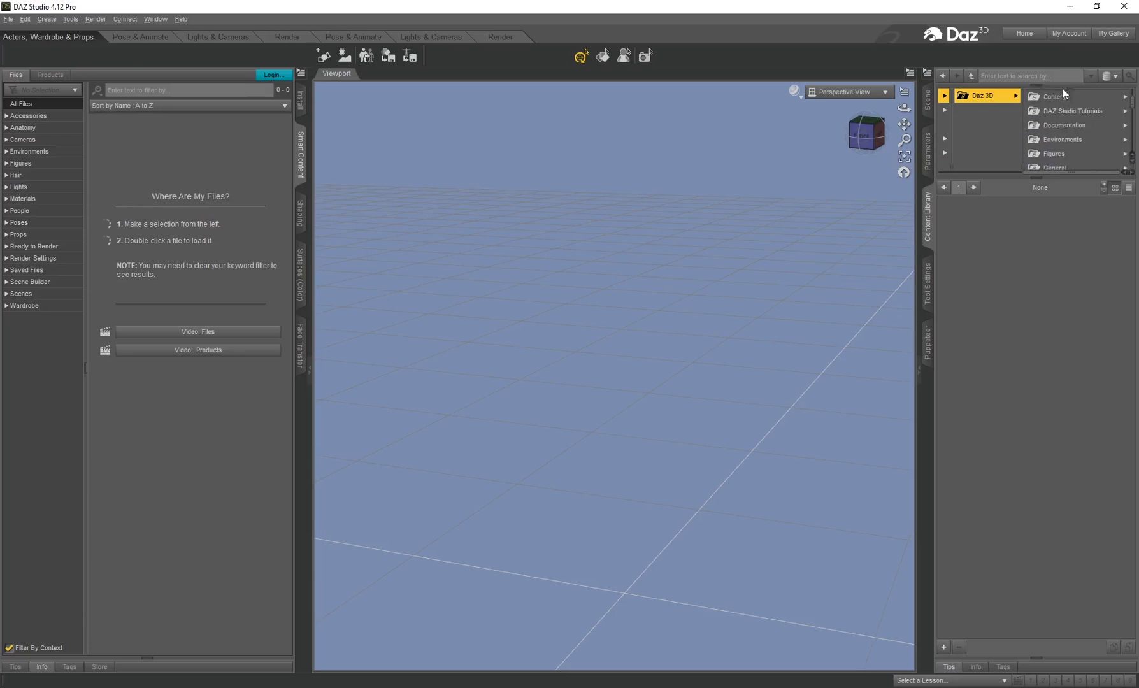
In DAZ Studio's Content Library, find the Daz 3D base directory and browse to its folder location
scroll(1064, 146, up, 1)
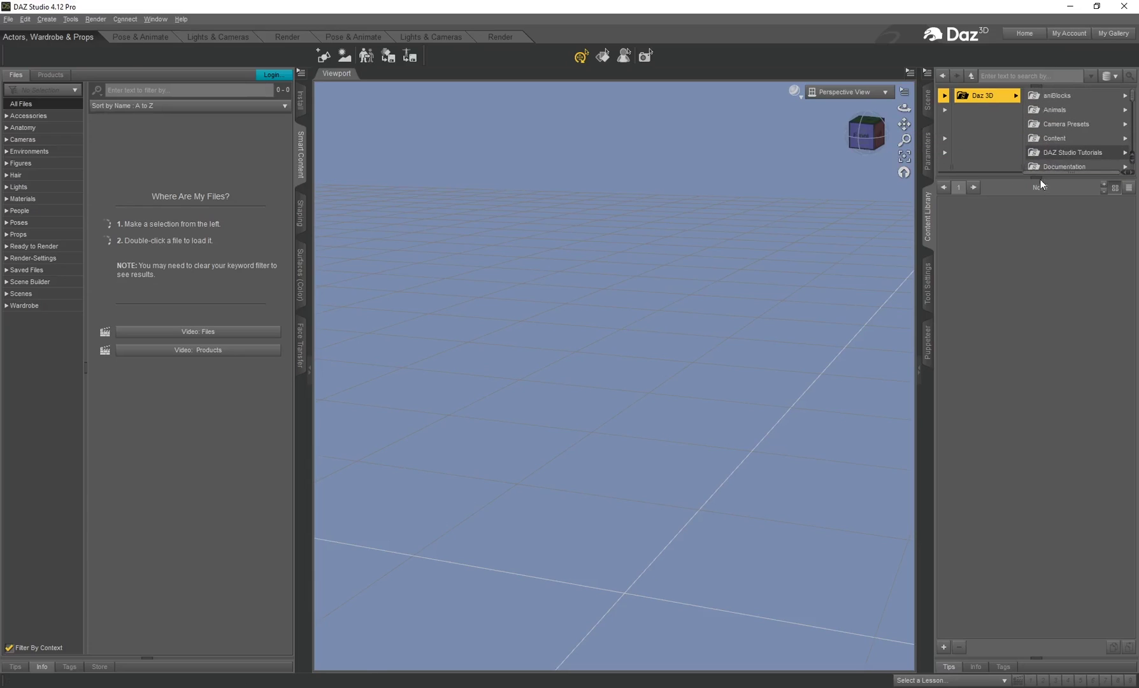
drag(1041, 174, 1021, 174)
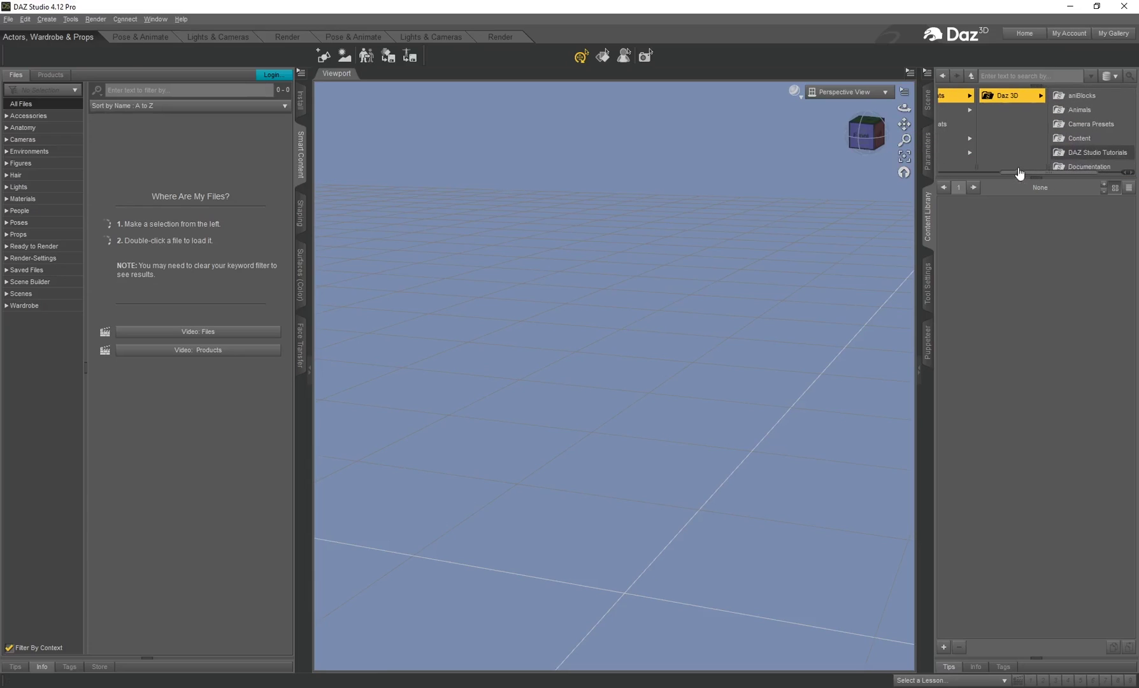
right_click(1002, 96)
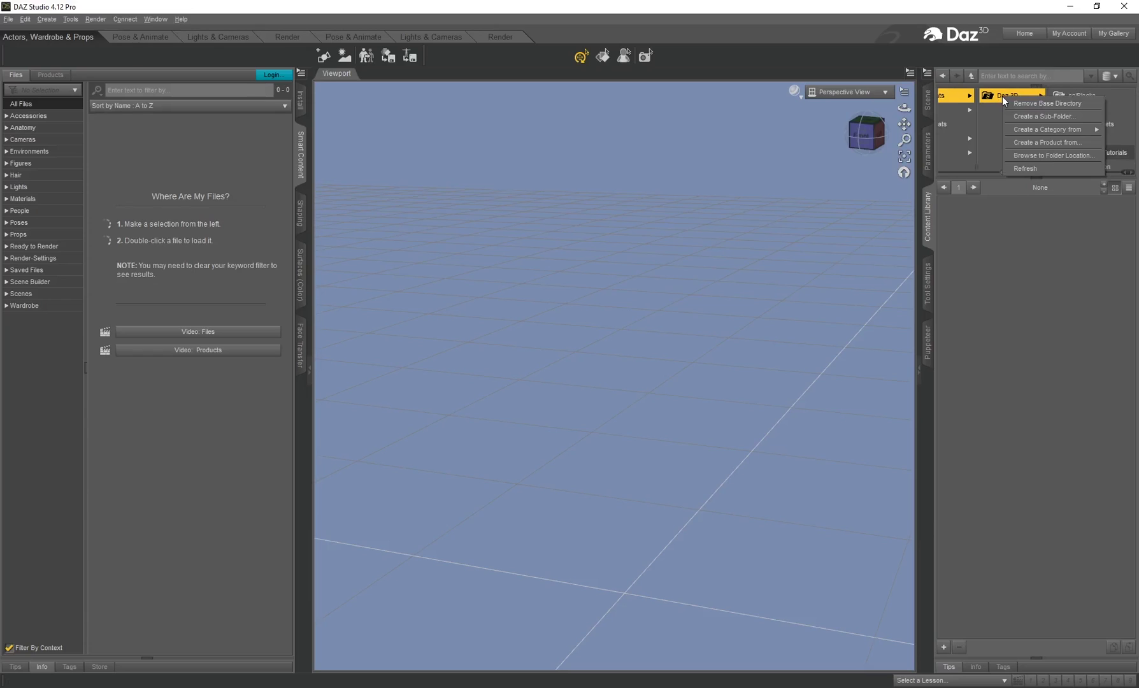
click(1026, 155)
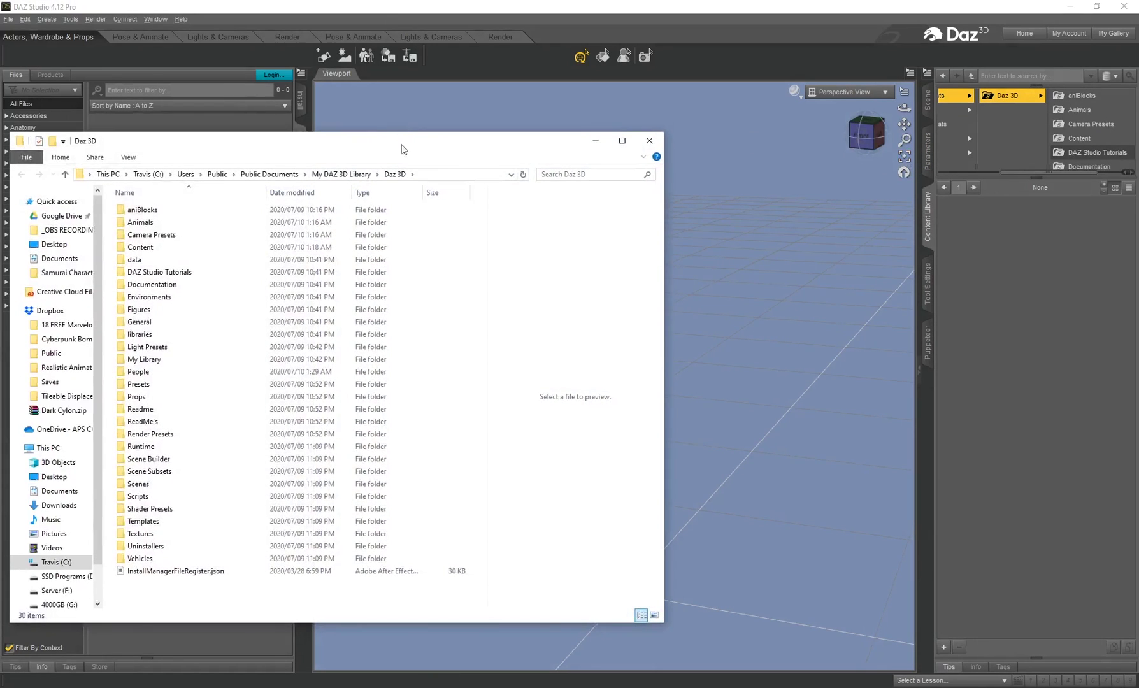
drag(405, 146, 575, 153)
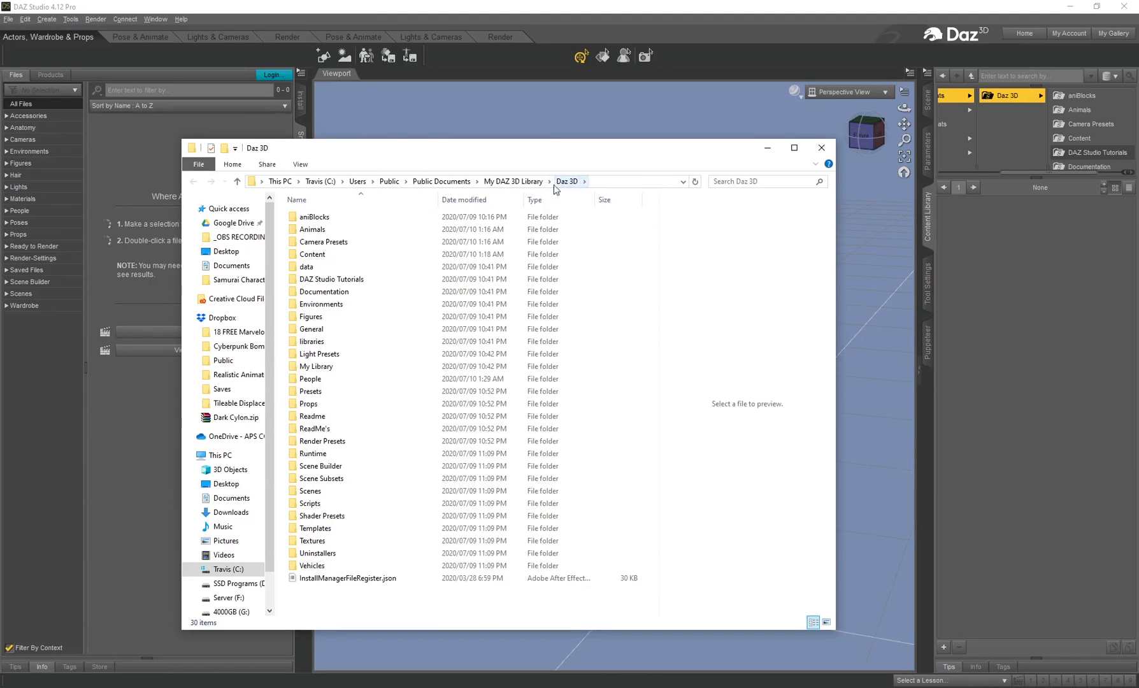
Go up to My DAZ 3D Library and copy the path of the Daz 3D folder
click(507, 183)
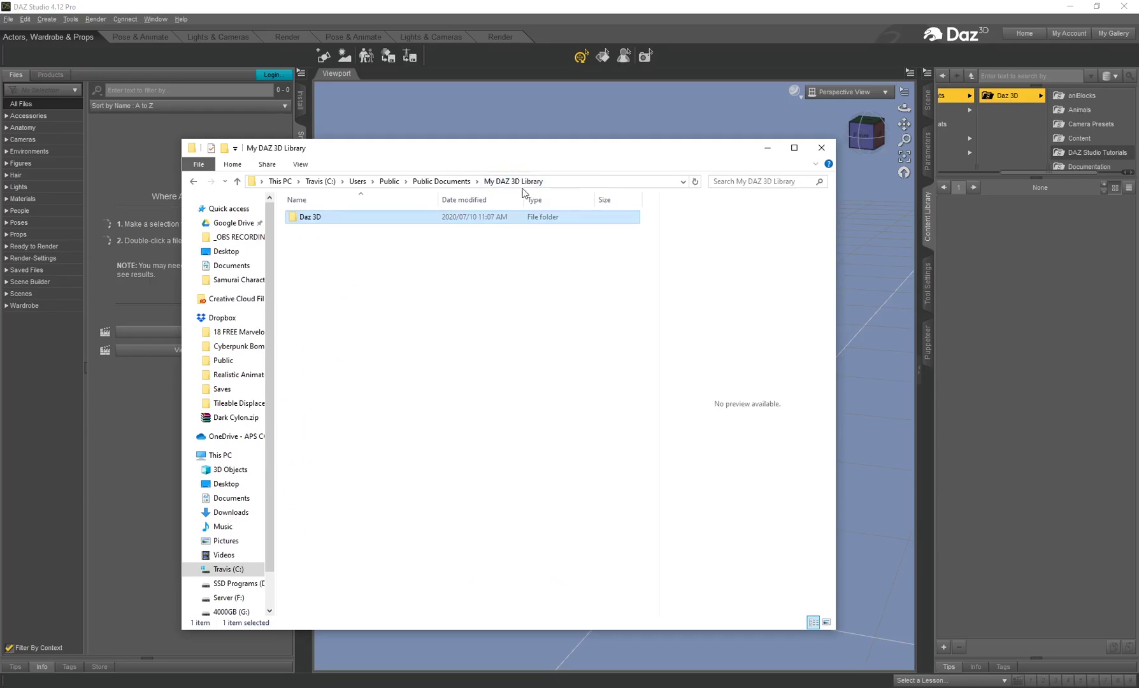
double_click(312, 220)
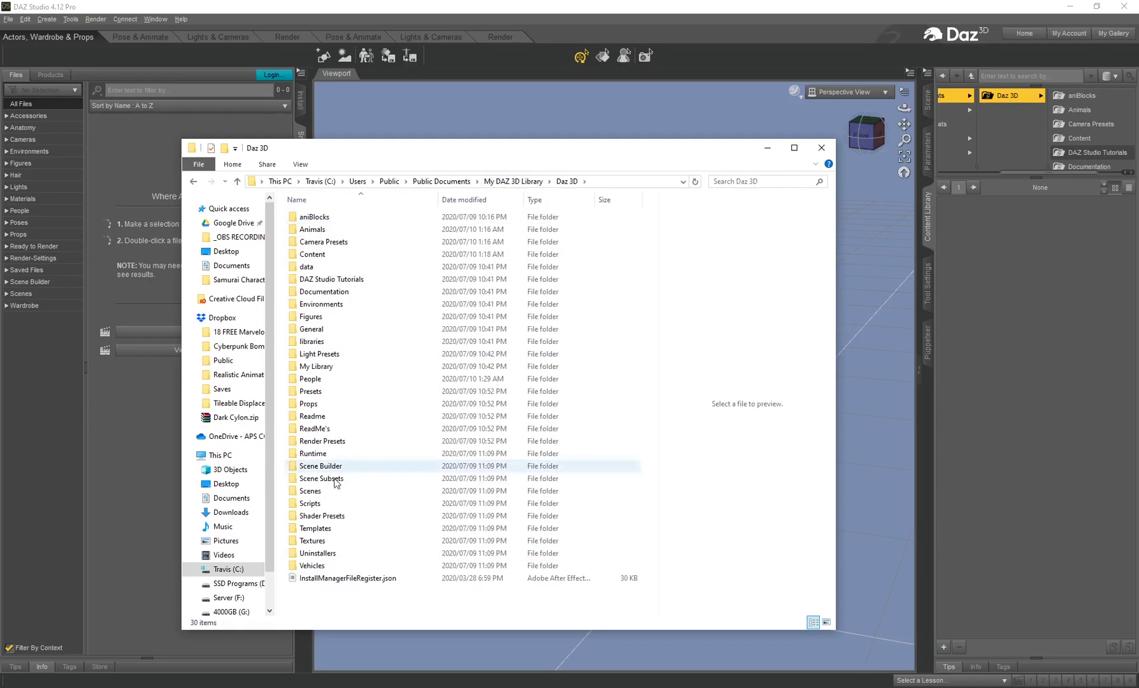
click(193, 182)
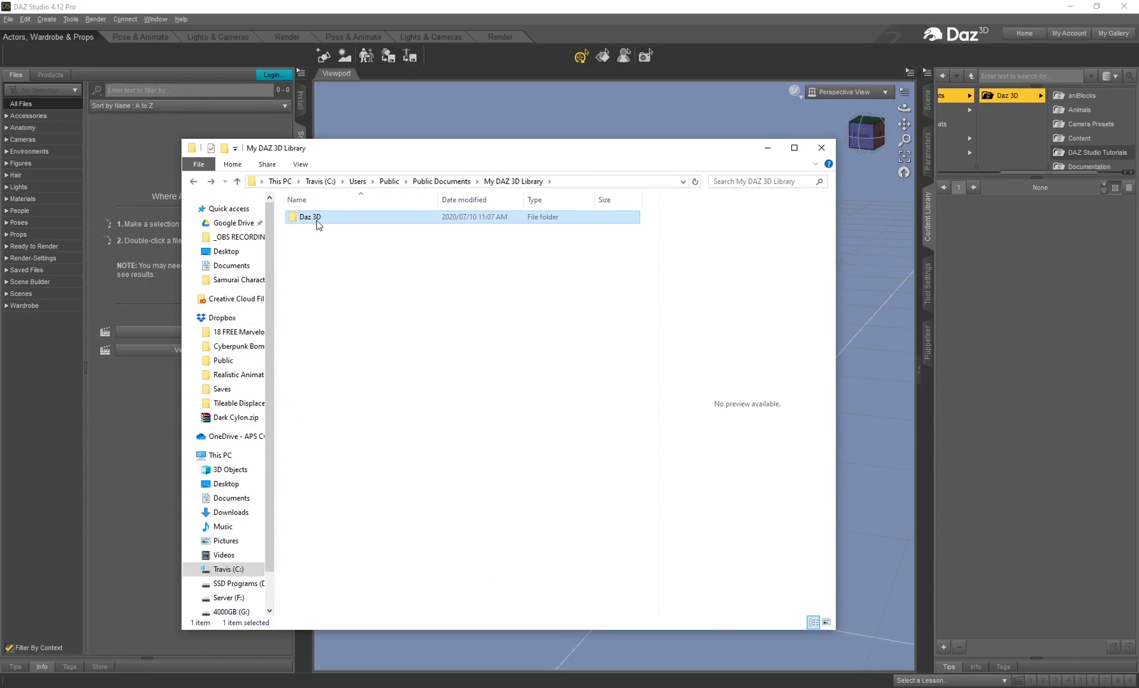
right_click(316, 218)
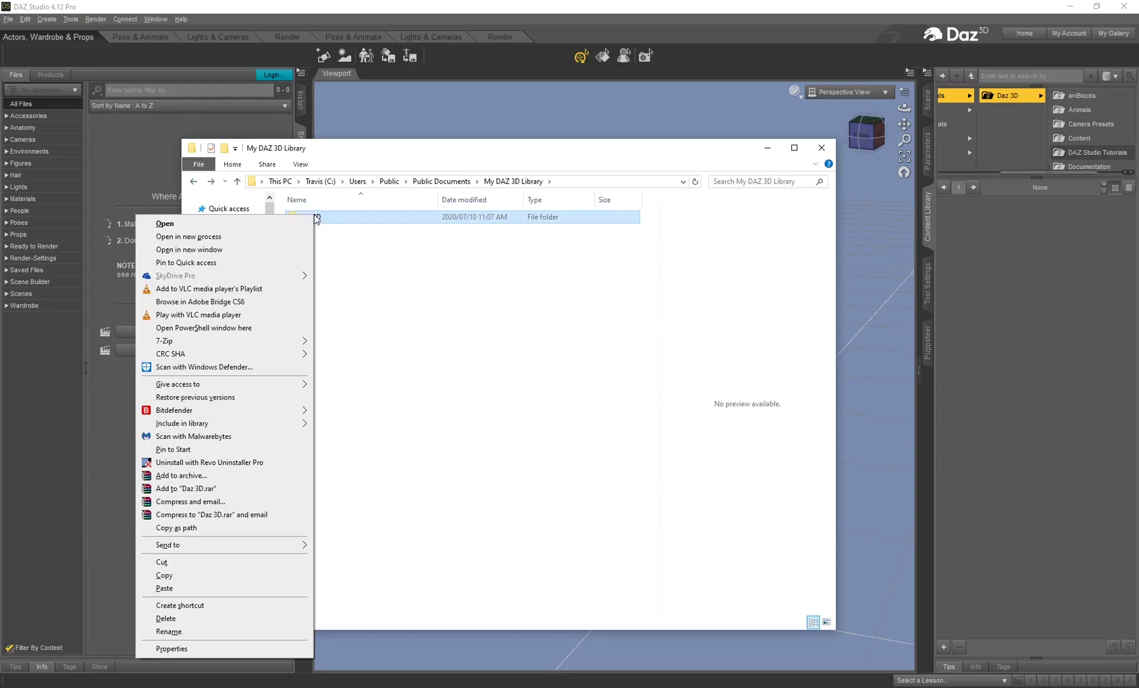
click(185, 533)
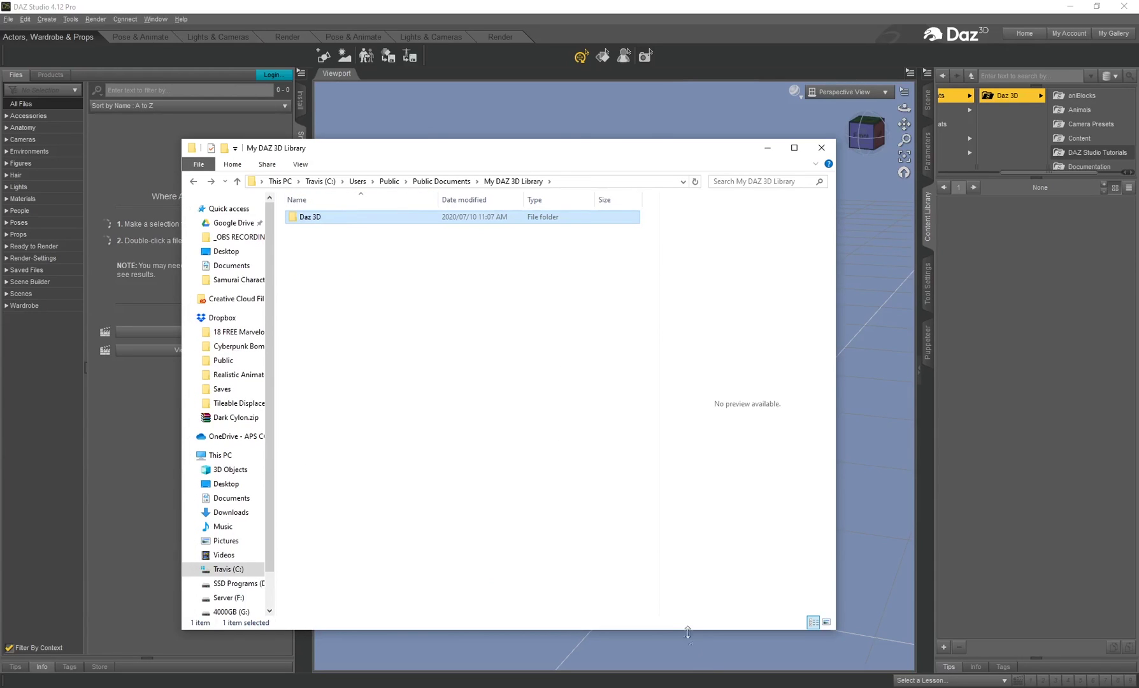
Switch to Blender and replace the first DAZ library path with the copied C:\Users\Public\Documents\My DAZ 3D Library\Daz 3D, without its quotation marks
key(alt+Tab)
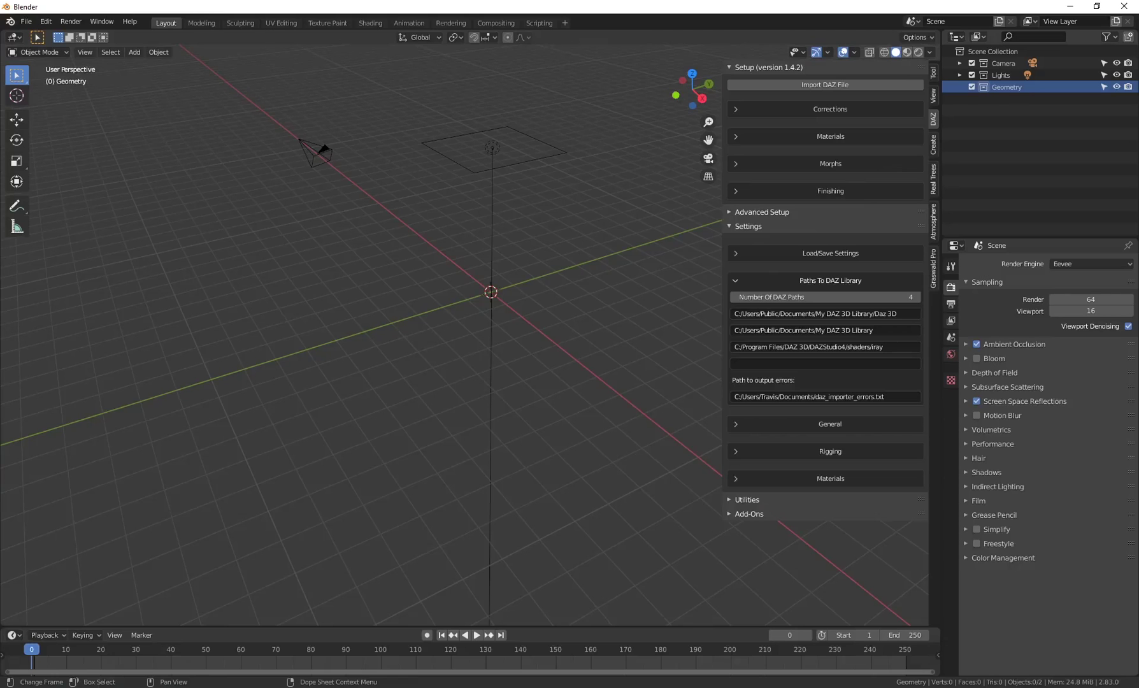
click(757, 315)
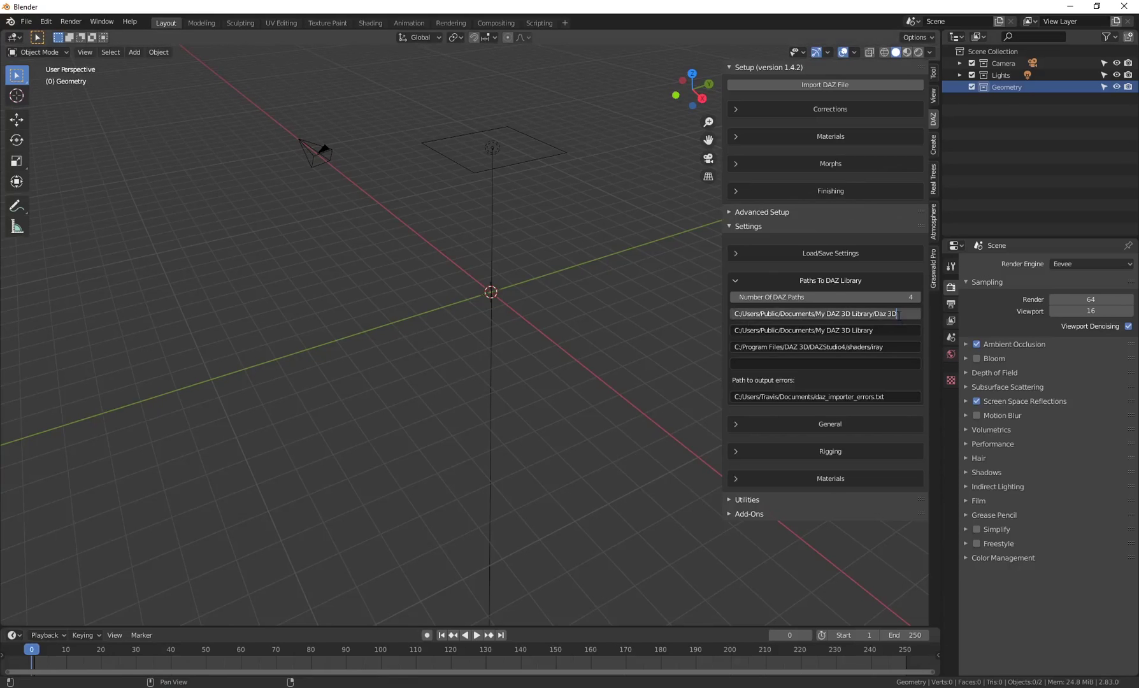
drag(733, 313, 776, 313)
key(ctrl+a)
key(BackSpace)
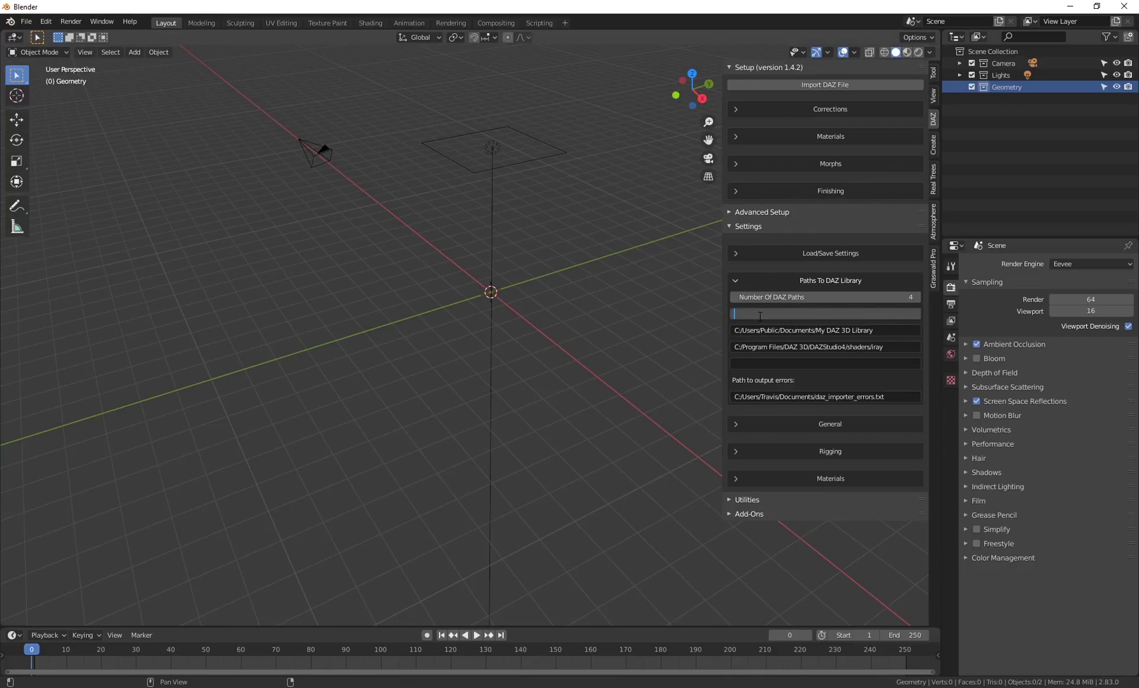
key(ctrl+v)
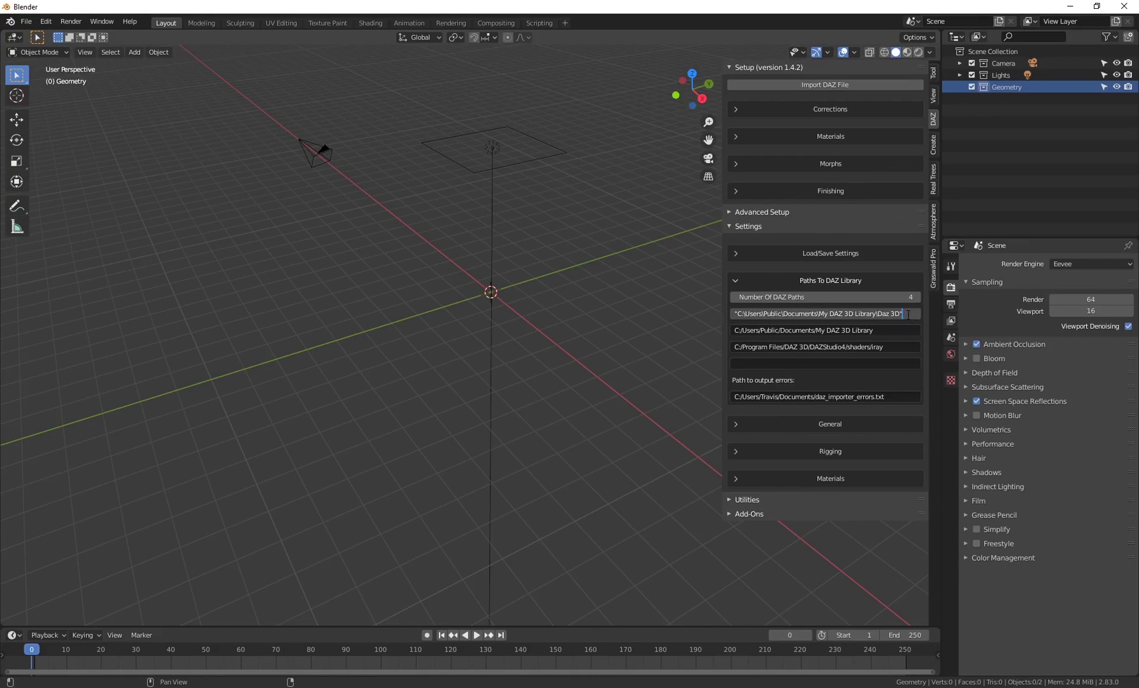
key(BackSpace)
key(BackSpace)
drag(903, 314, 711, 317)
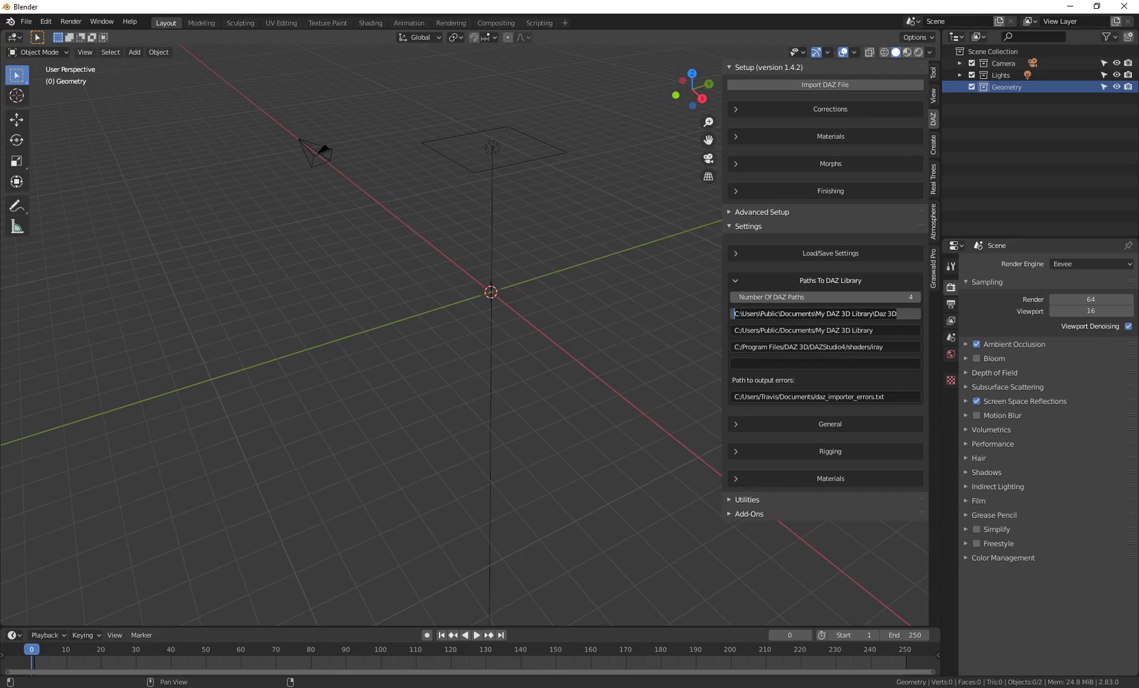
key(alt+Tab)
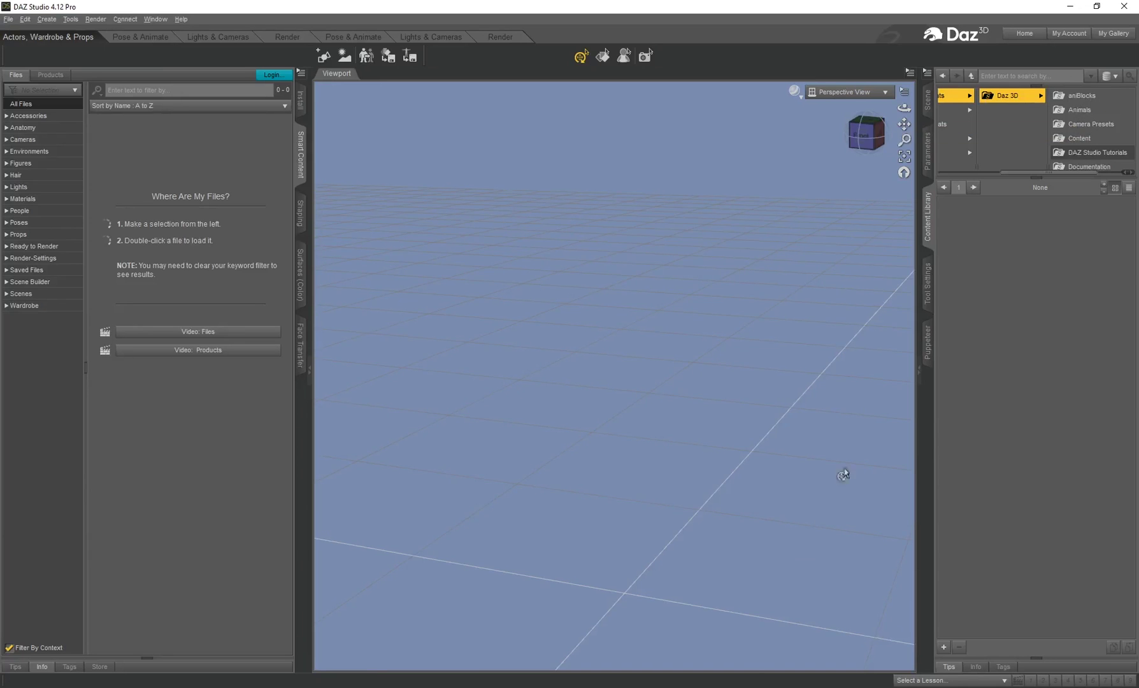
key(alt+Tab)
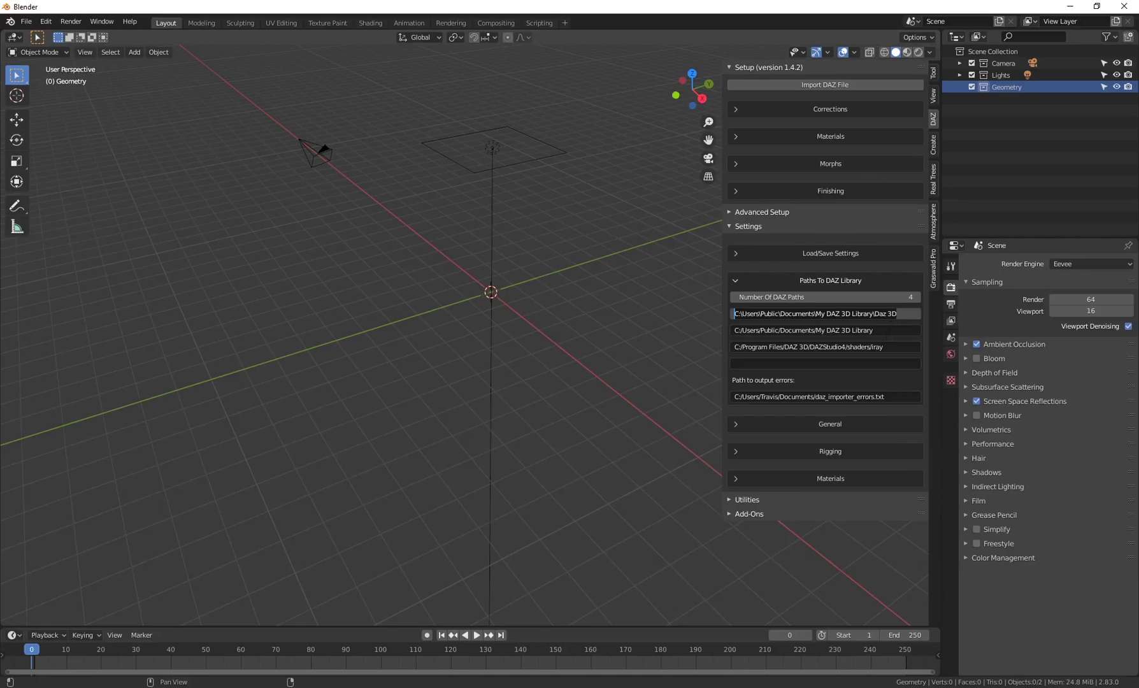
click(738, 329)
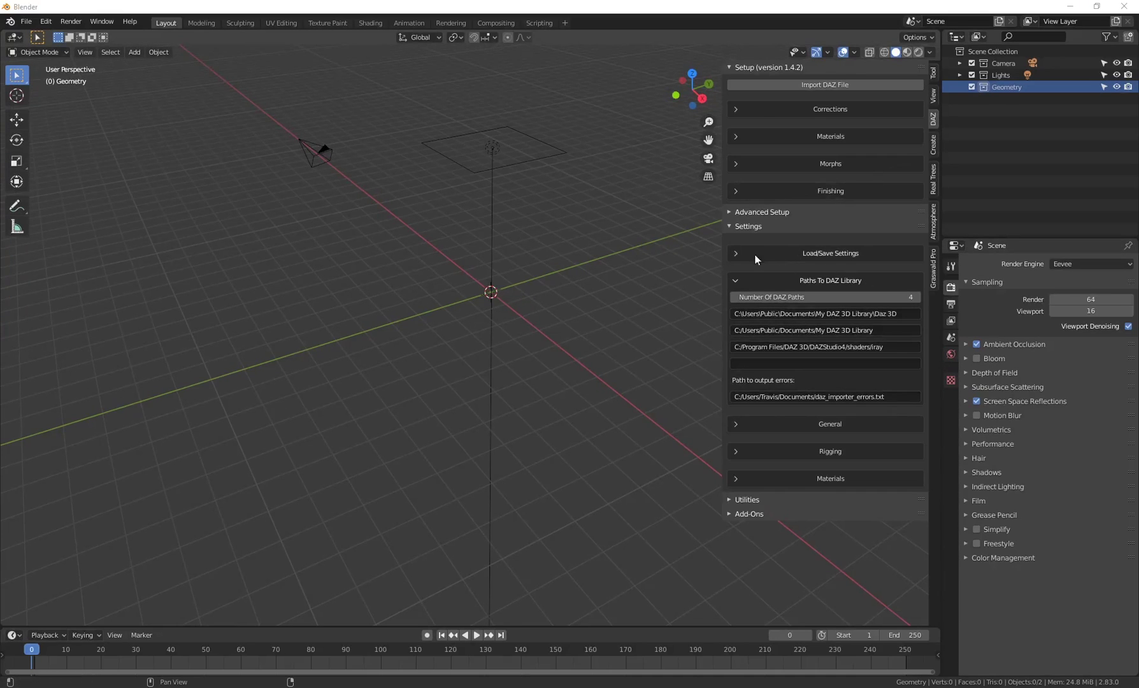
Expand Load/Save Settings to view its options for saving and loading settings, and collapse it again
click(734, 253)
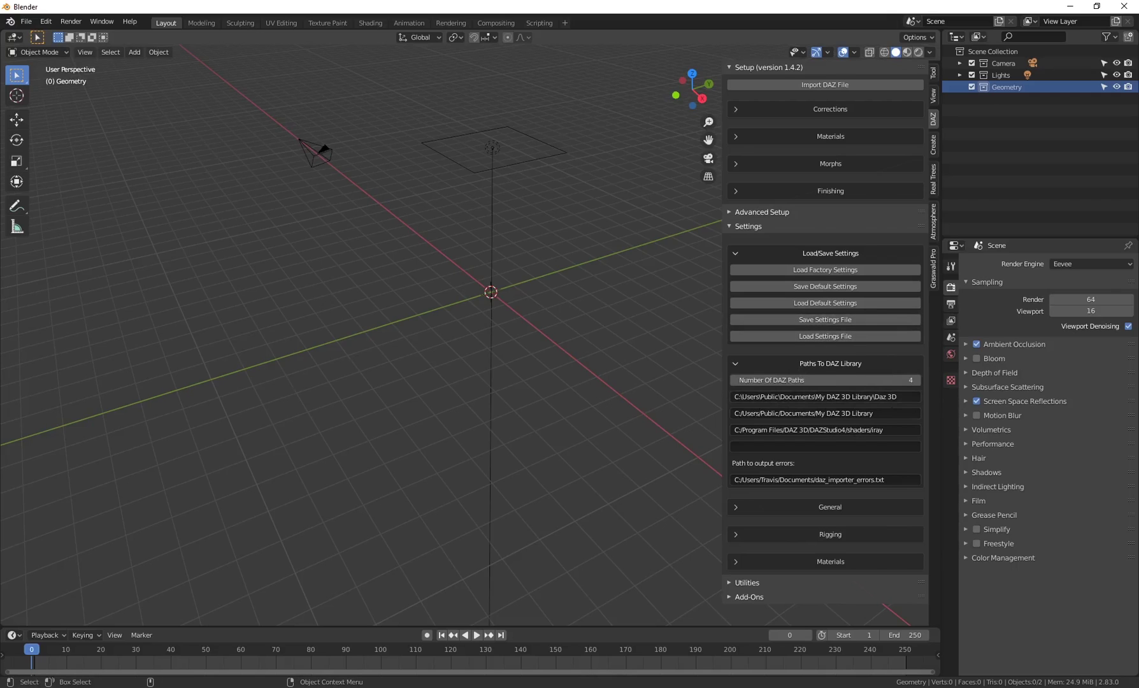
click(735, 253)
Narrow the DAZ sidebar and expand the Morphs section of the importer's setup
drag(722, 382, 813, 383)
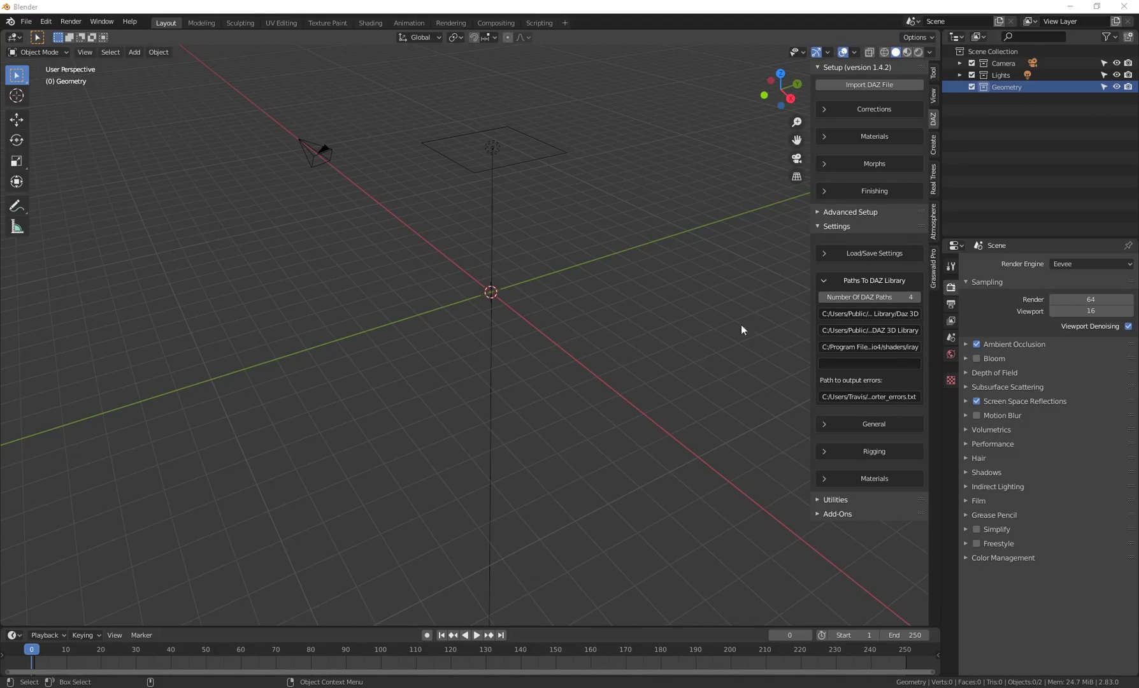
click(825, 164)
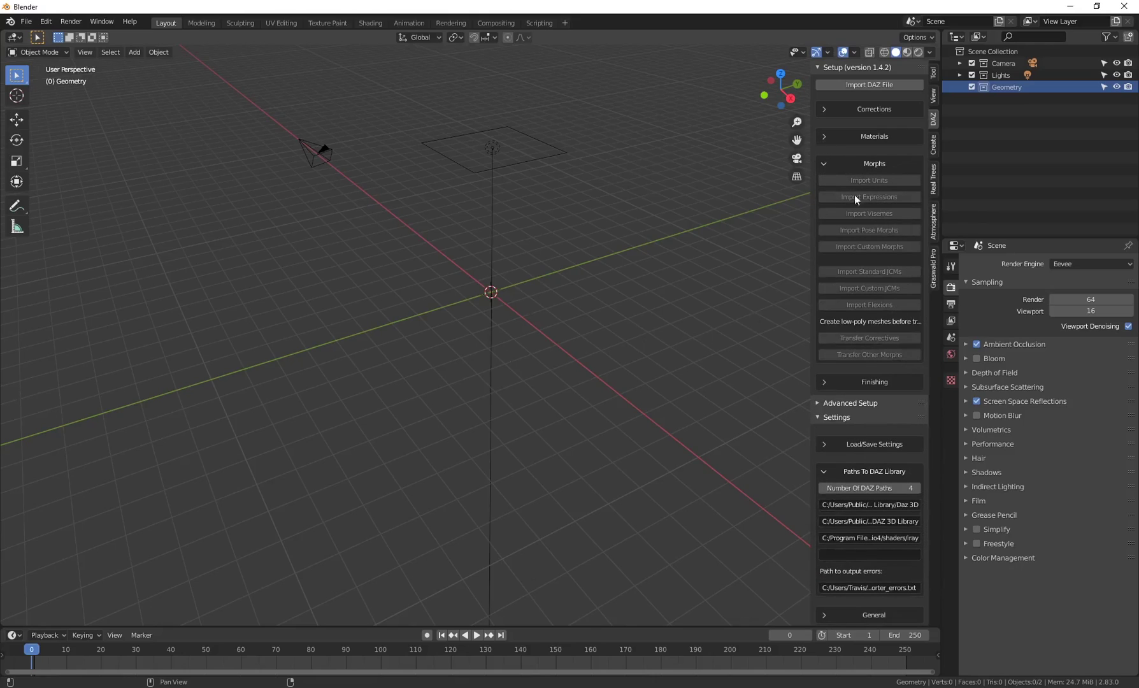
Collapse the Morphs section of the importer's setup
click(823, 164)
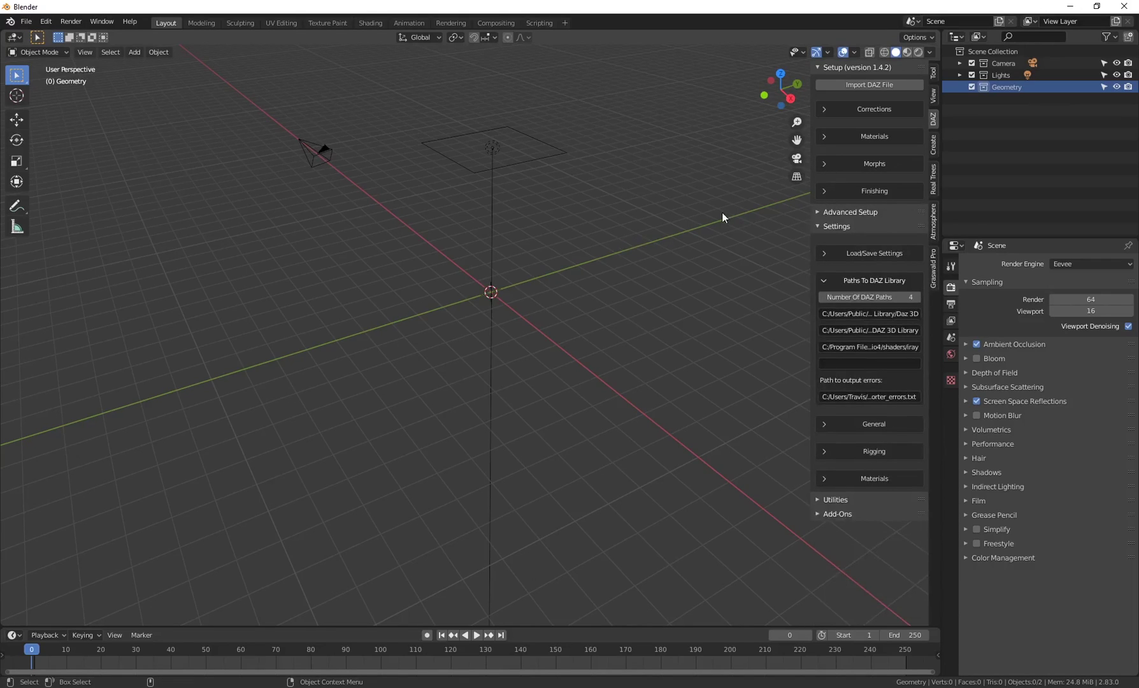
middle_drag(513, 293, 572, 278)
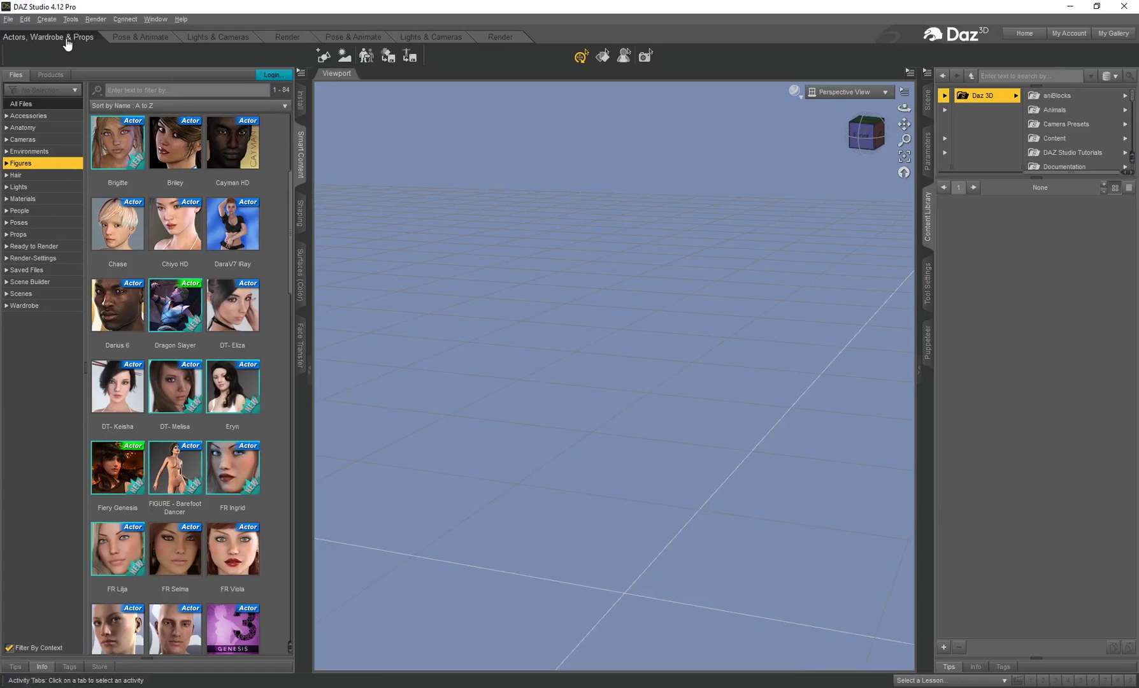
Switch to DAZ Studio and load the Genesis 3 Female actor from the Figures content
scroll(208, 402, down, 5)
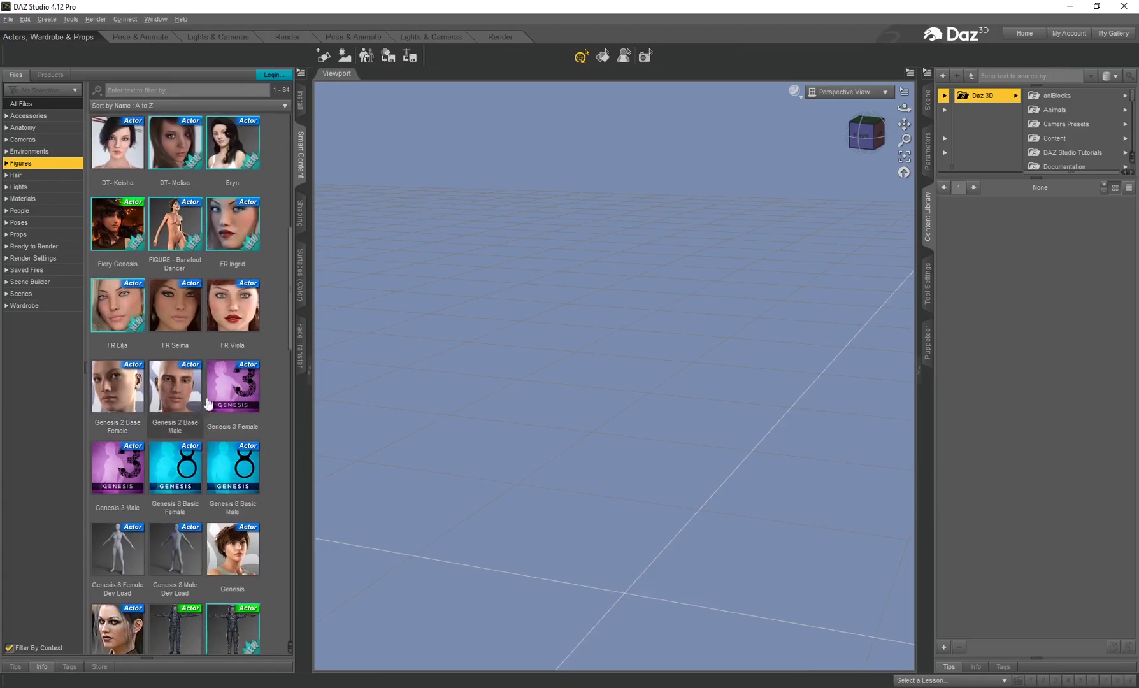
mouse_move(220, 396)
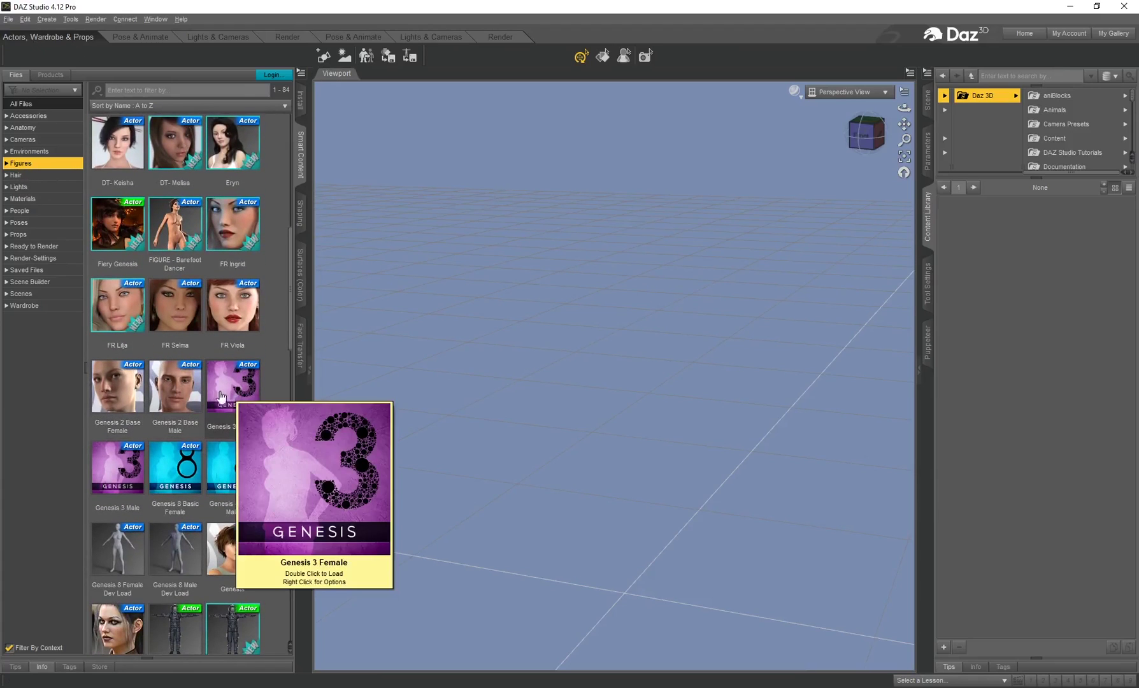
click(232, 406)
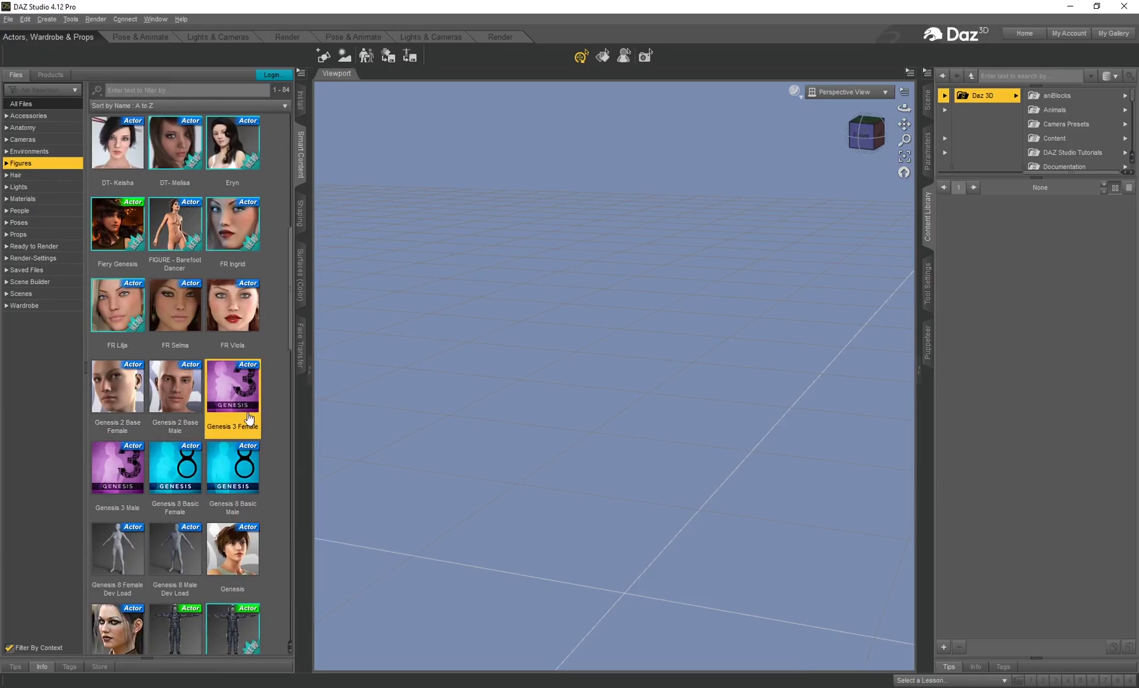
mouse_move(247, 404)
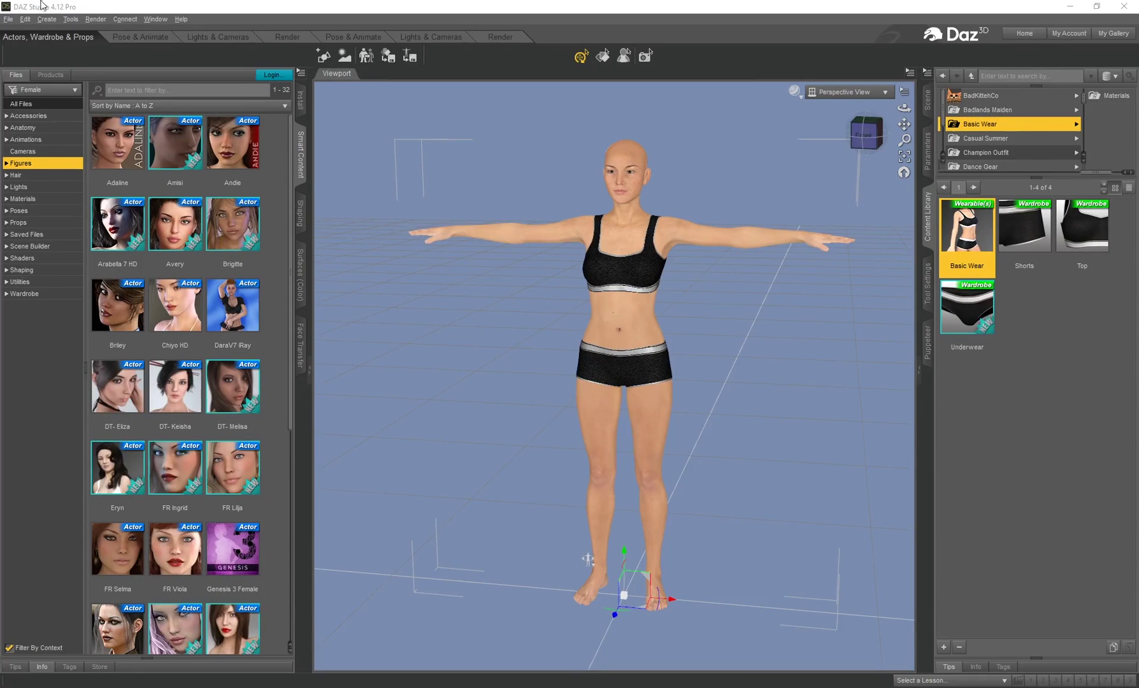
Save the scene as a DSON User File named GIRL in the Tutorial folder on the Desktop
click(11, 19)
mouse_move(64, 102)
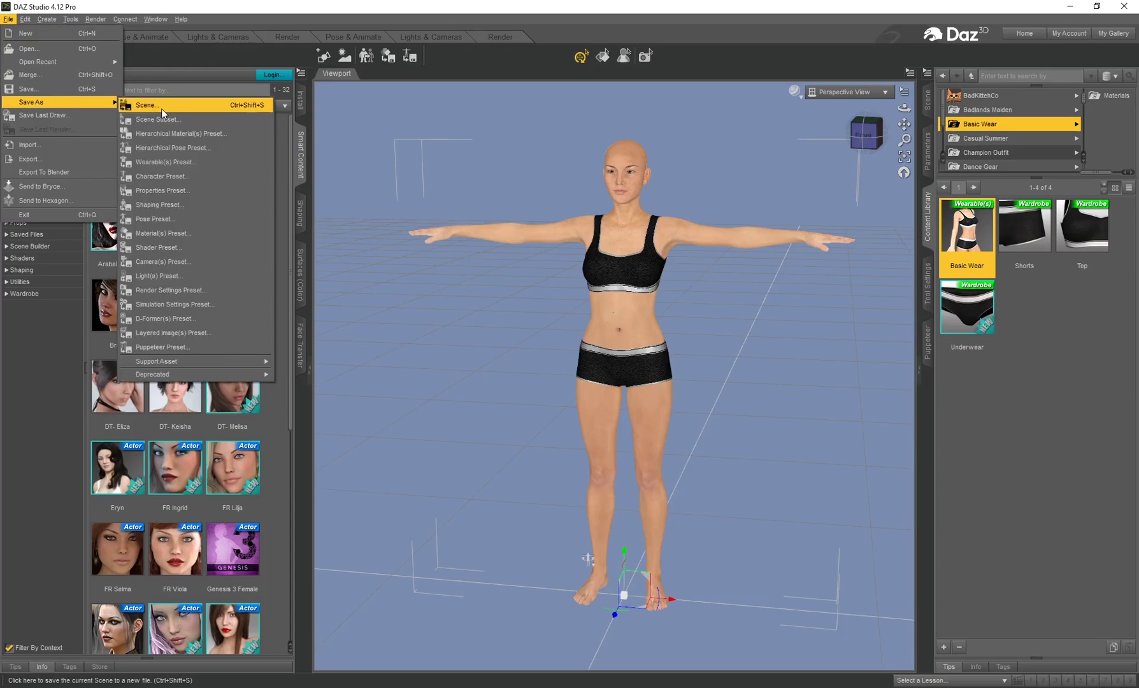
click(162, 111)
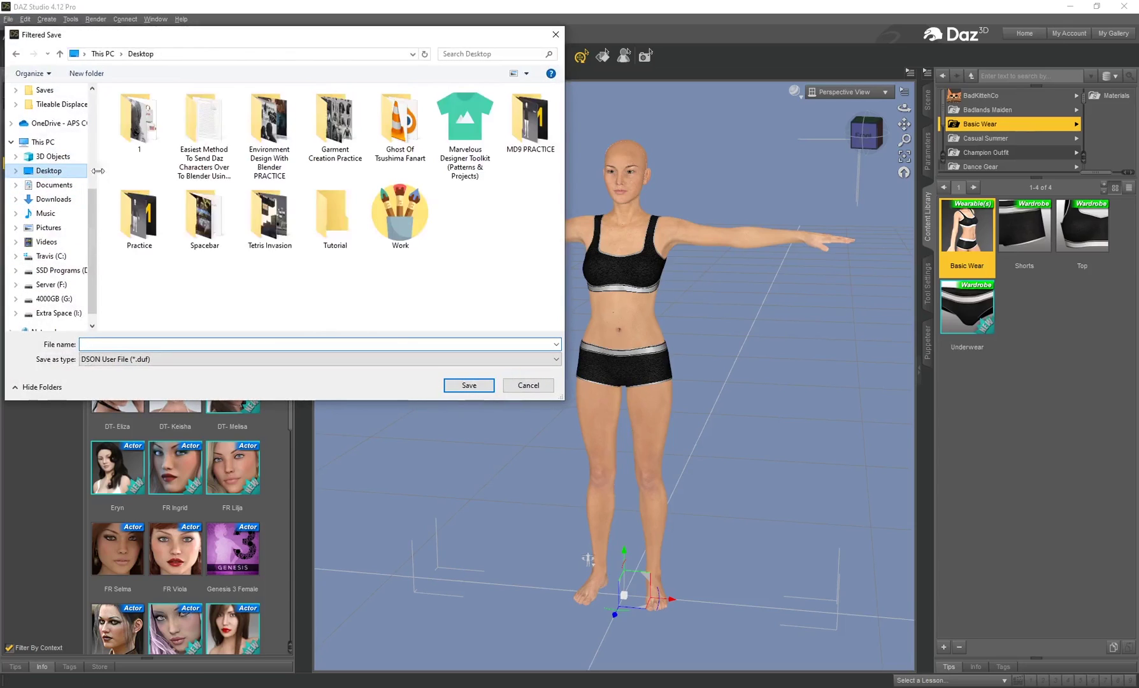
double_click(336, 230)
click(128, 344)
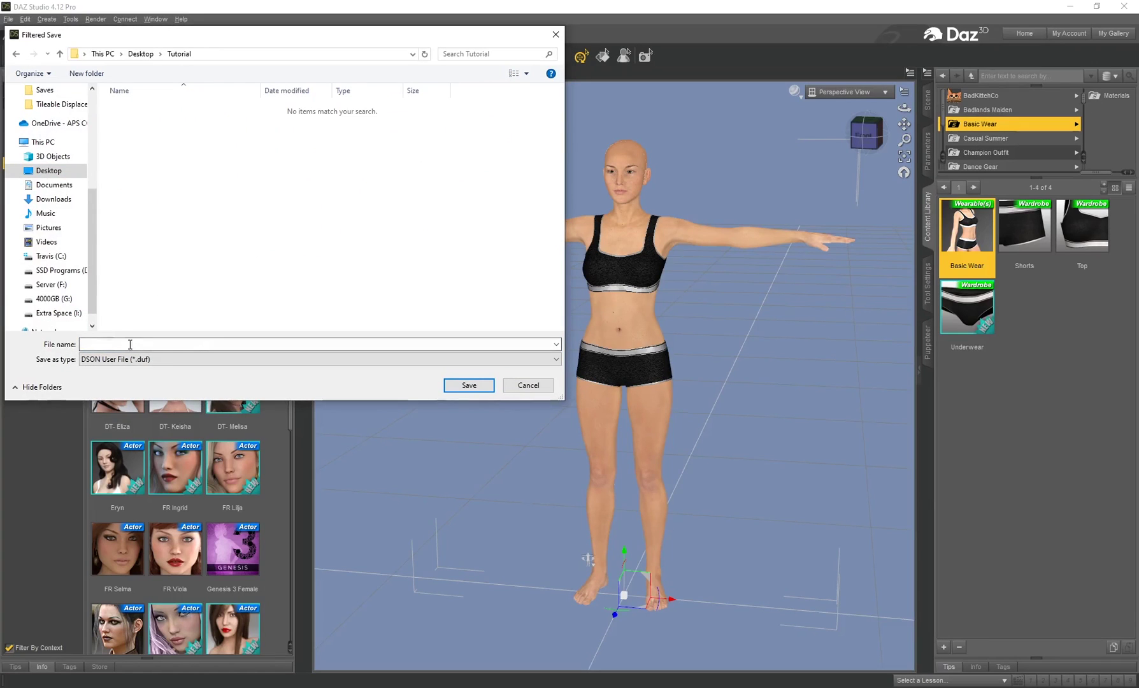
text(GIRL)
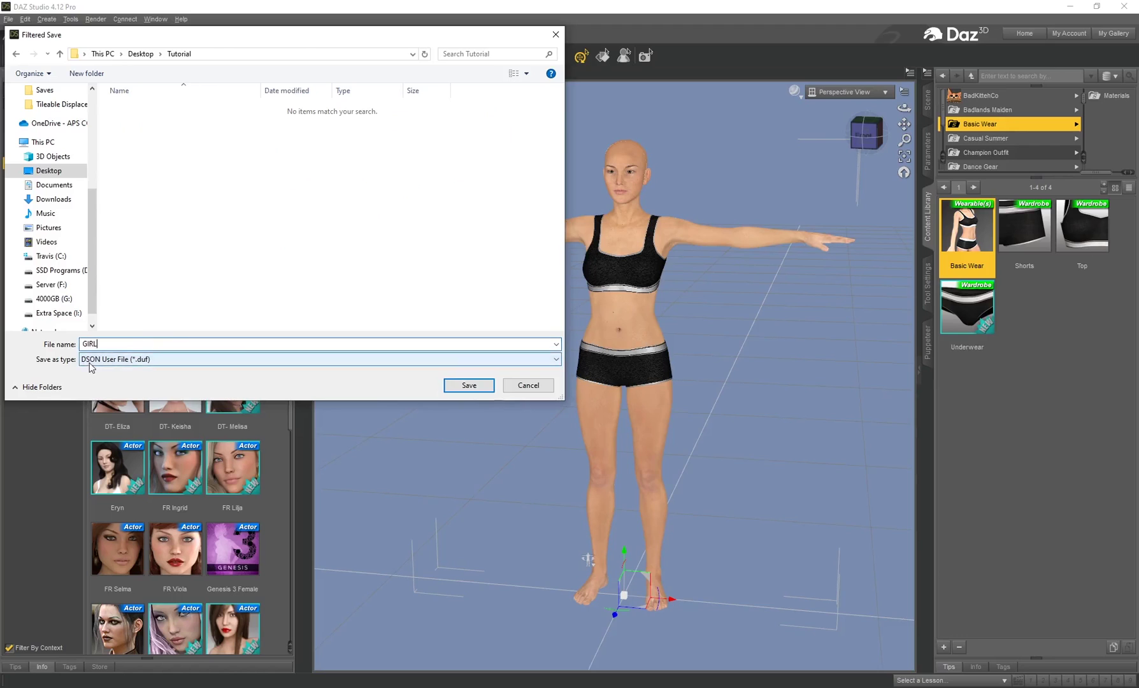
click(470, 386)
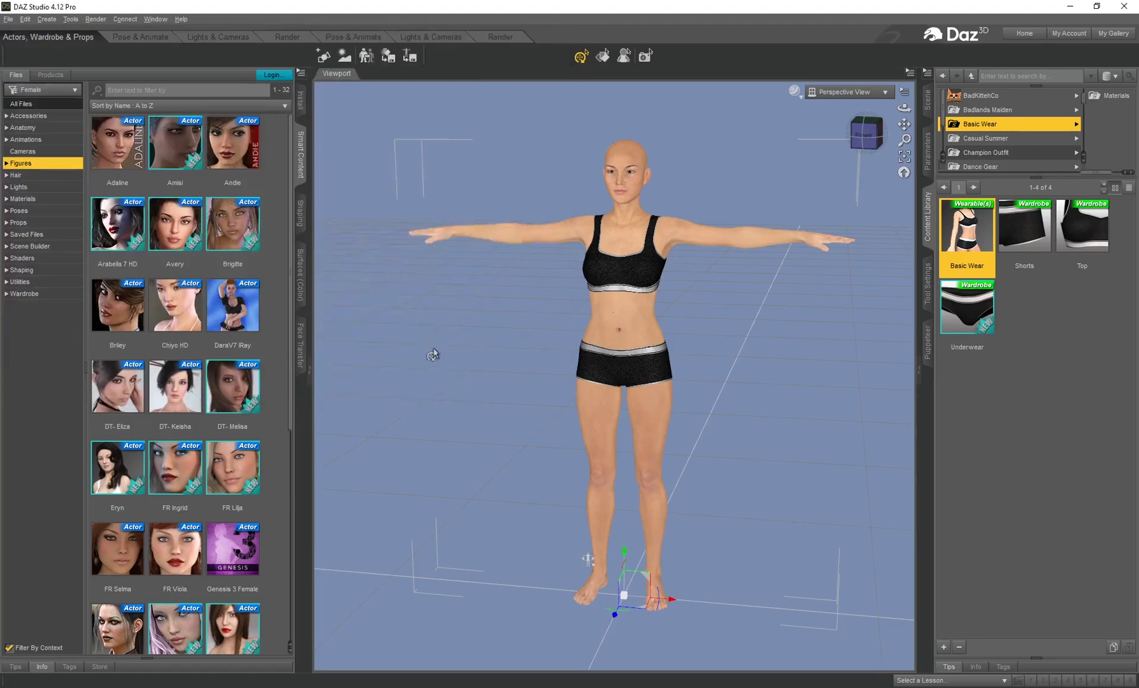
Export the character to Blender as GIRL.dbz in the Tutorial folder, beside GIRL.duf, and dismiss the confirmation
click(8, 19)
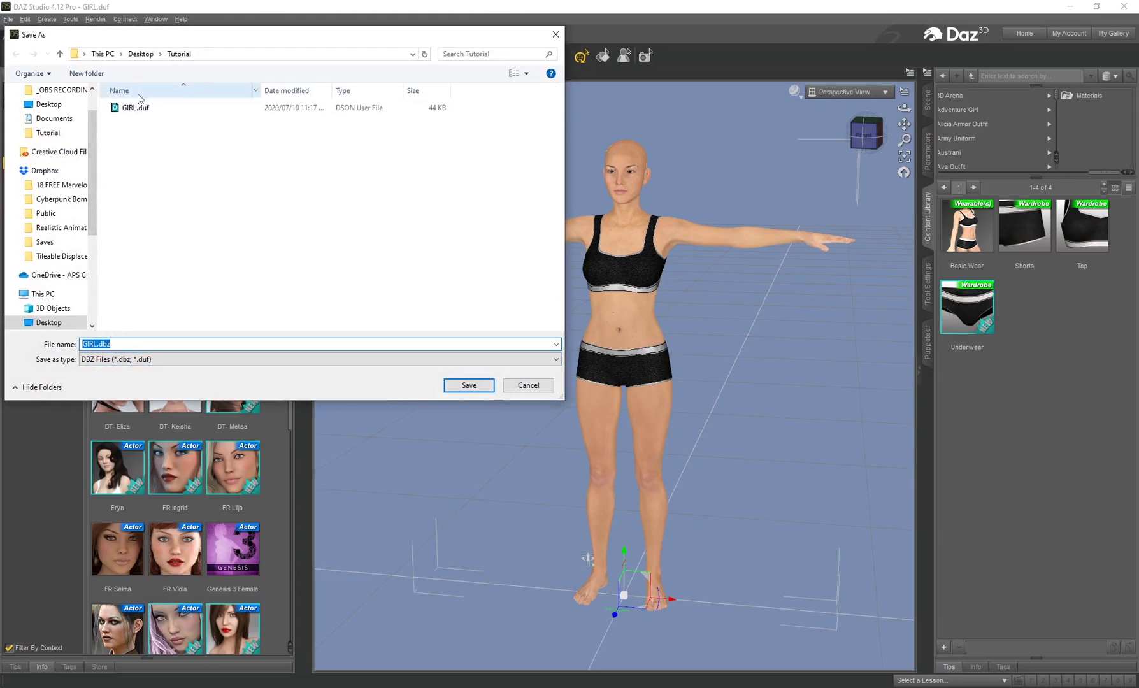
click(476, 387)
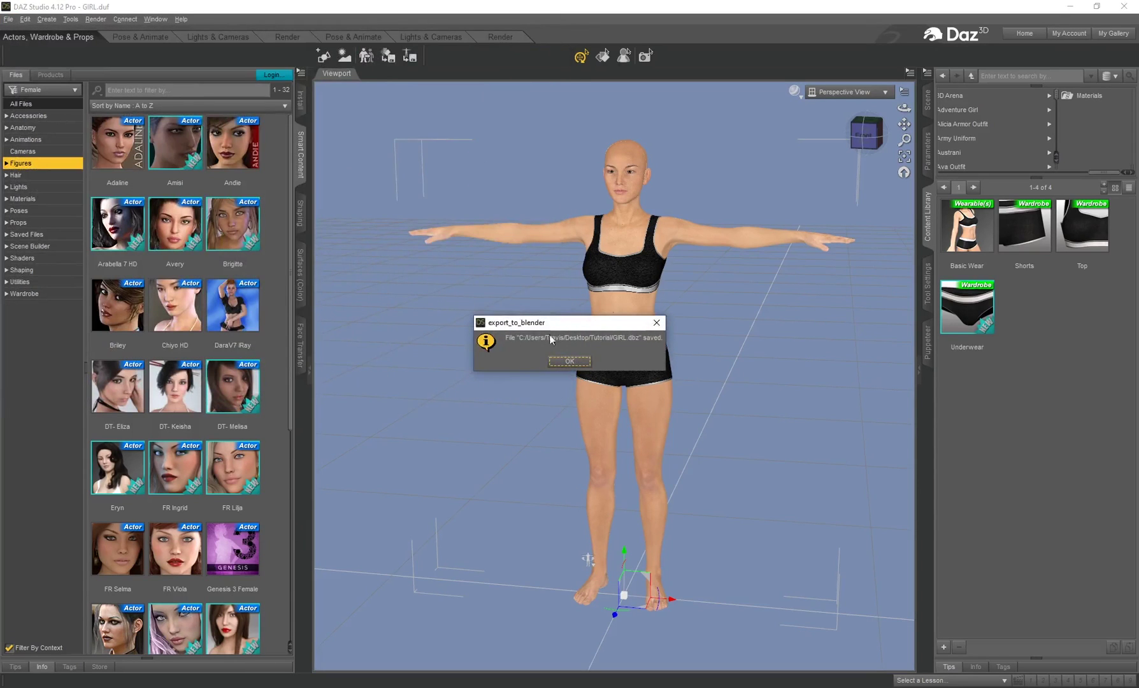
drag(554, 323, 509, 316)
click(526, 357)
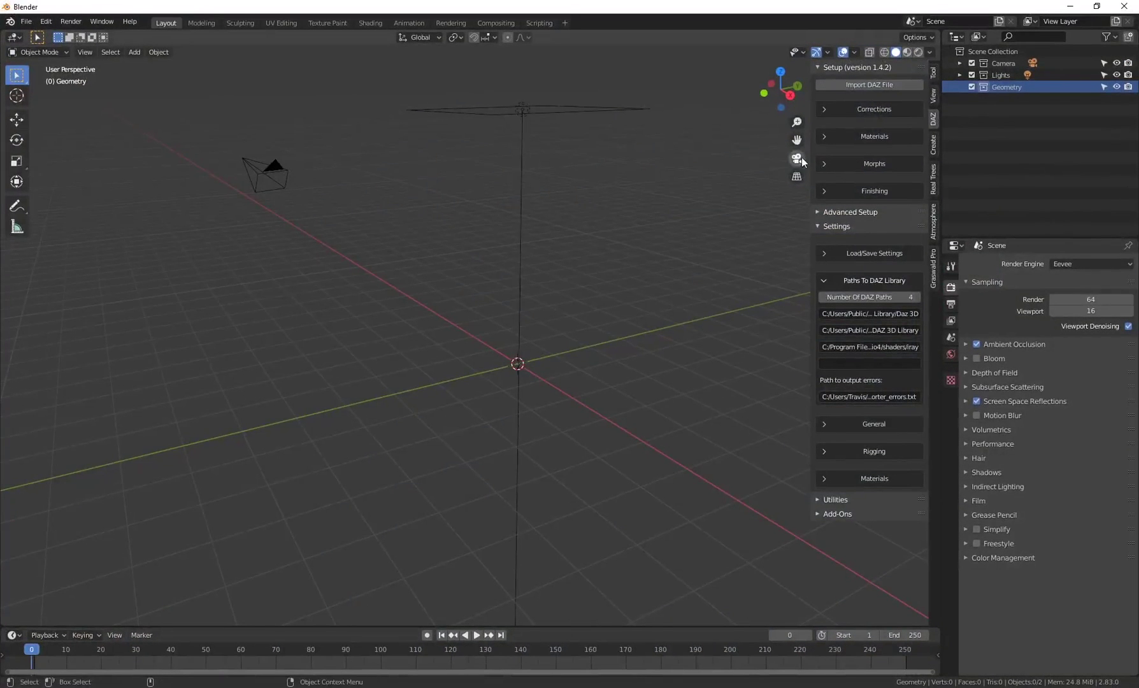
Switch to Blender and import GIRL.duf from the Desktop's Tutorial folder with the DAZ importer, using Principled as the opaque material method
click(859, 85)
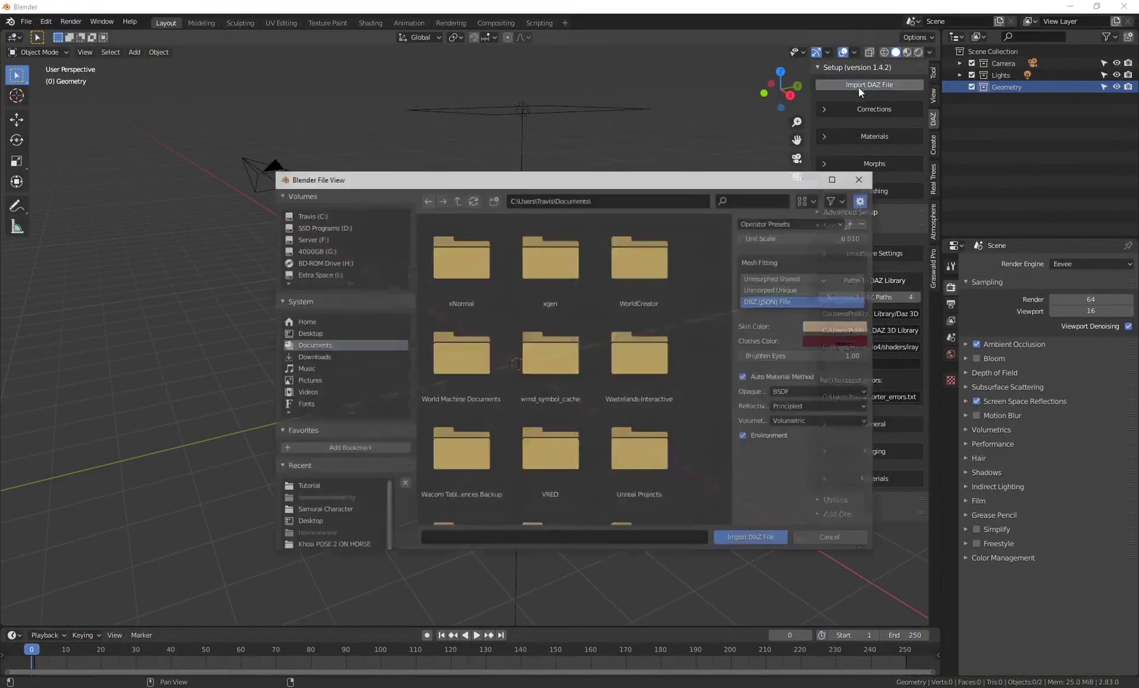
click(307, 331)
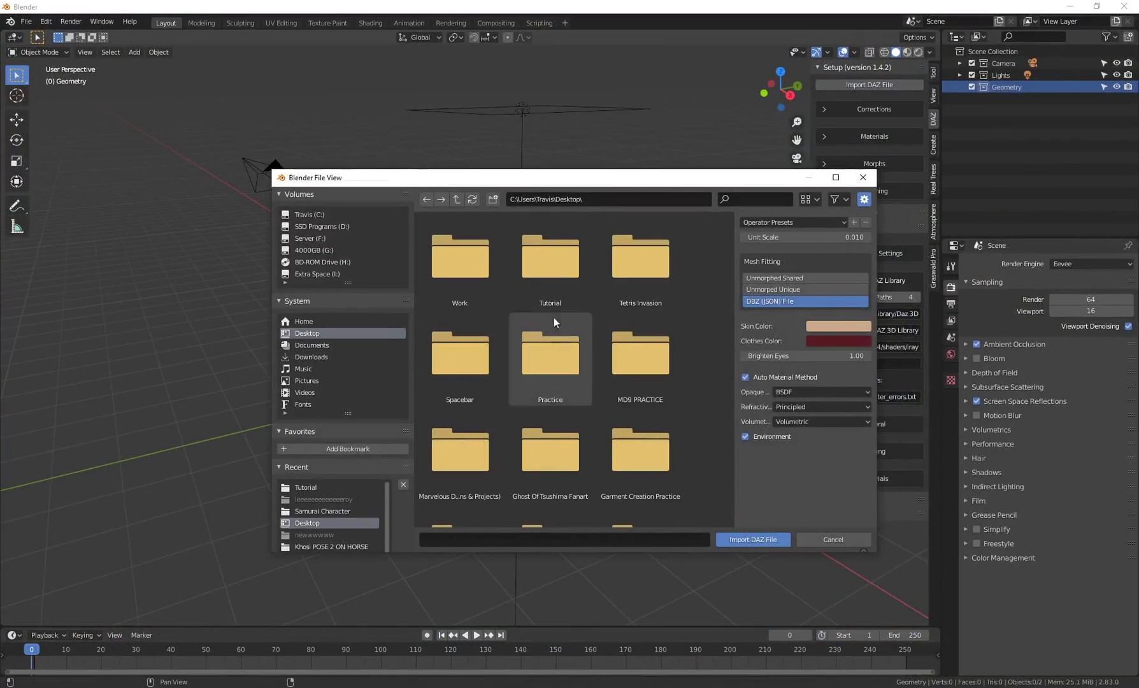
double_click(560, 284)
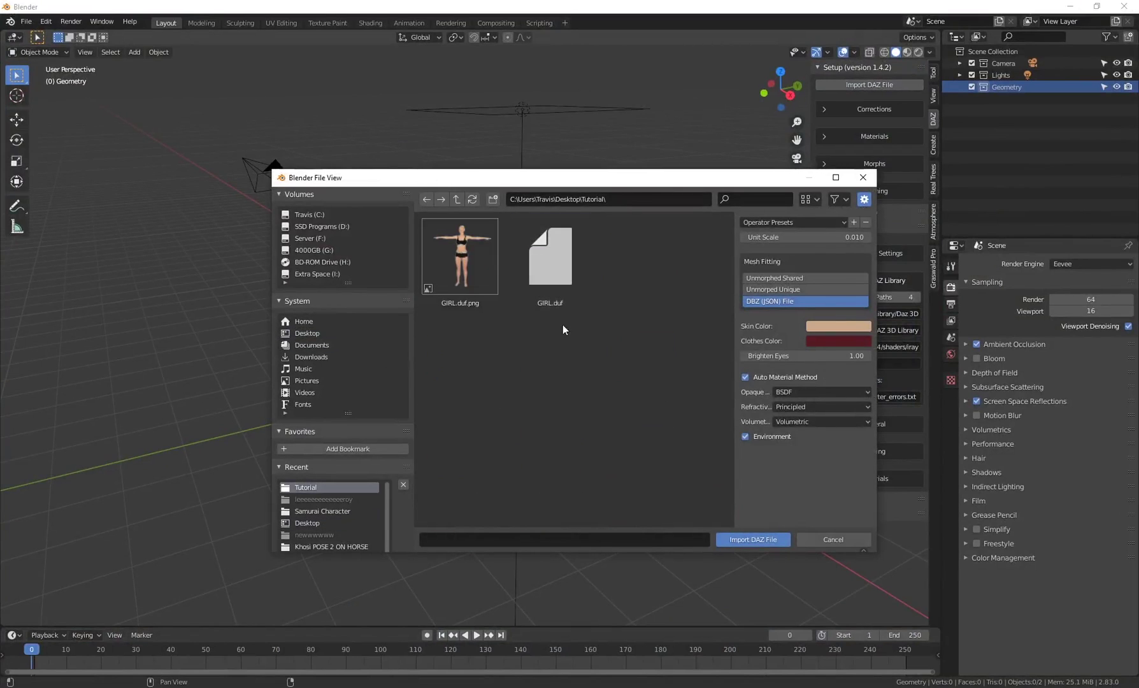
click(545, 269)
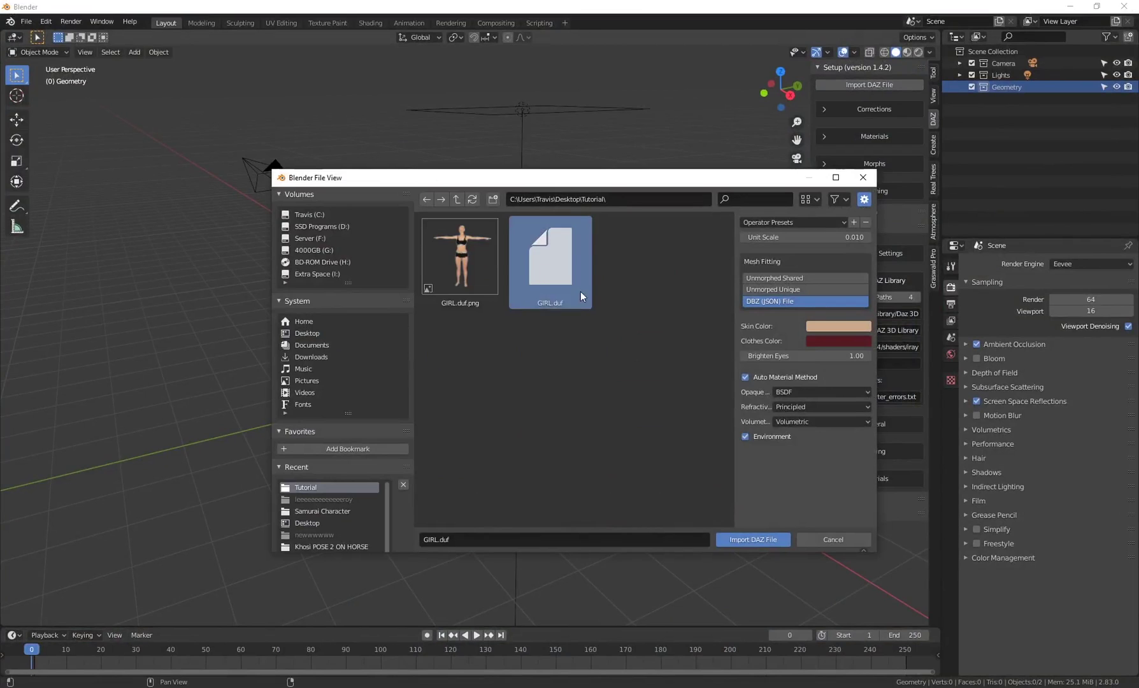
click(817, 392)
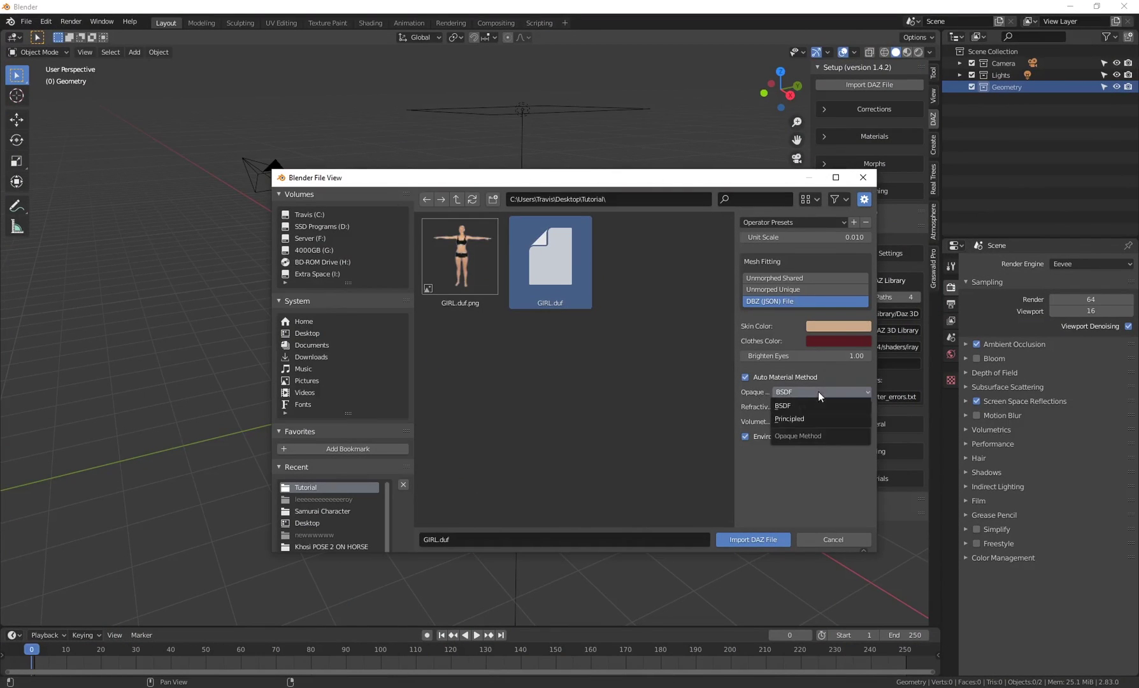
click(790, 419)
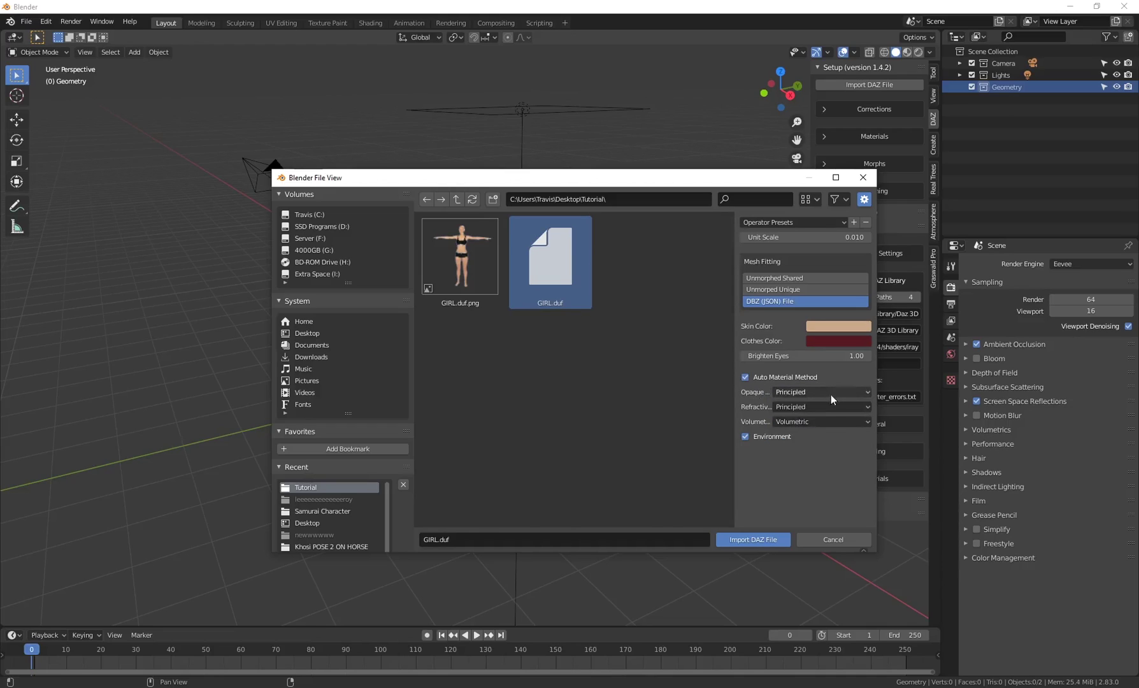
click(754, 539)
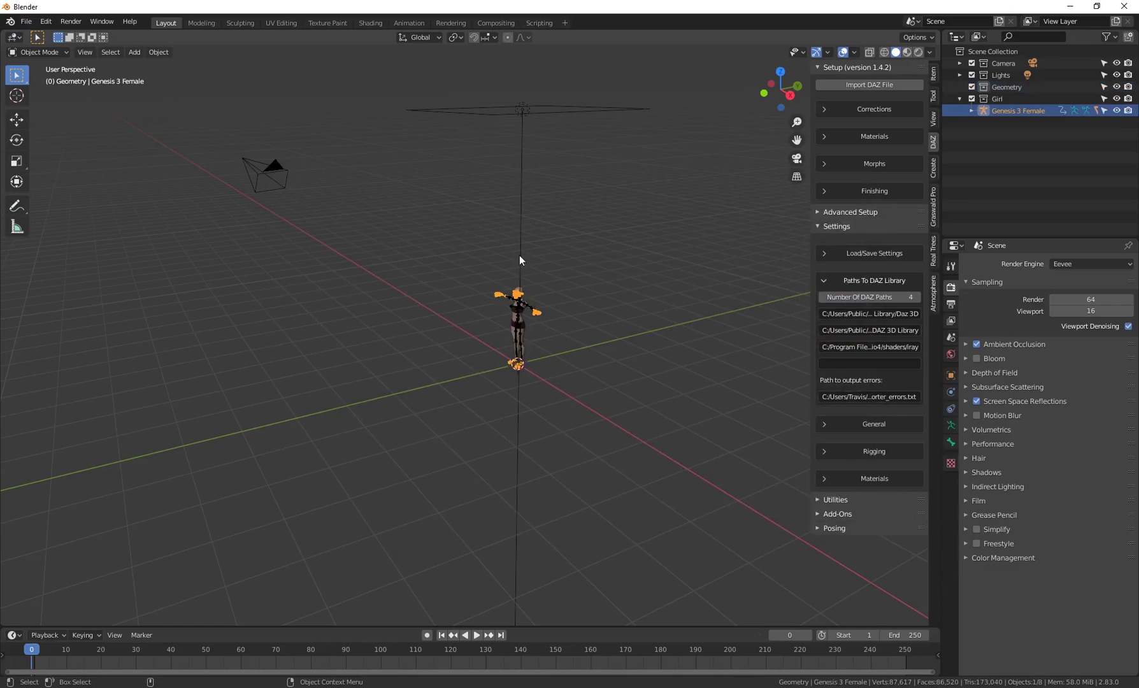
Hide the viewport overlays and display the imported character in Material Preview shading
middle_drag(518, 255, 574, 315)
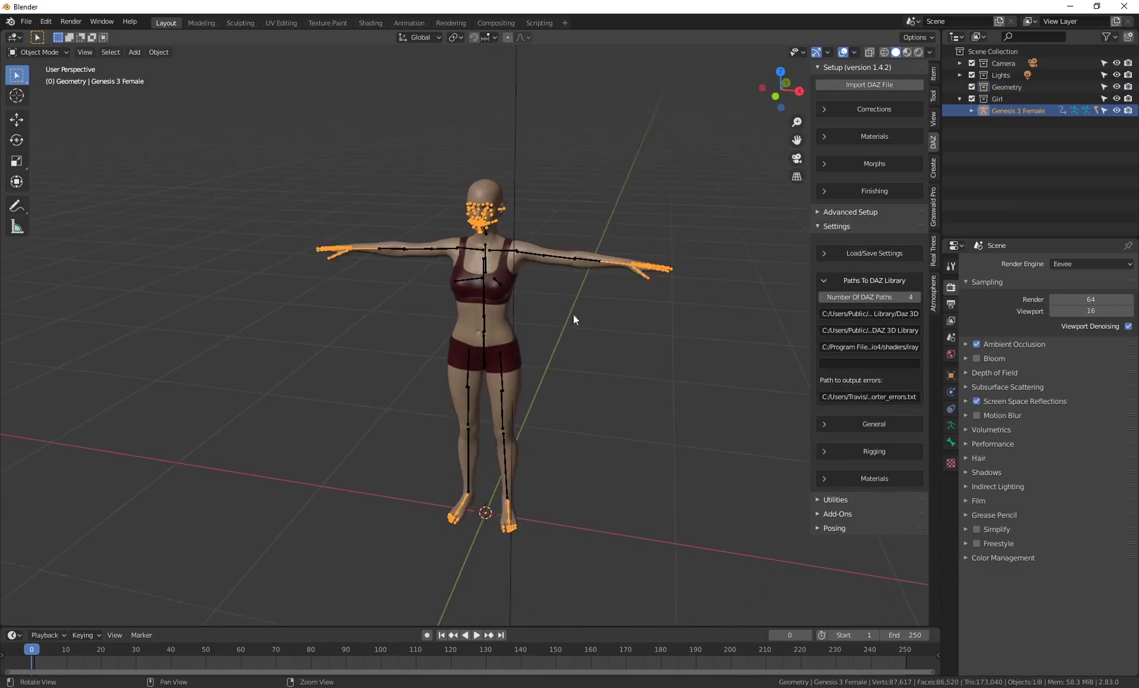
click(844, 54)
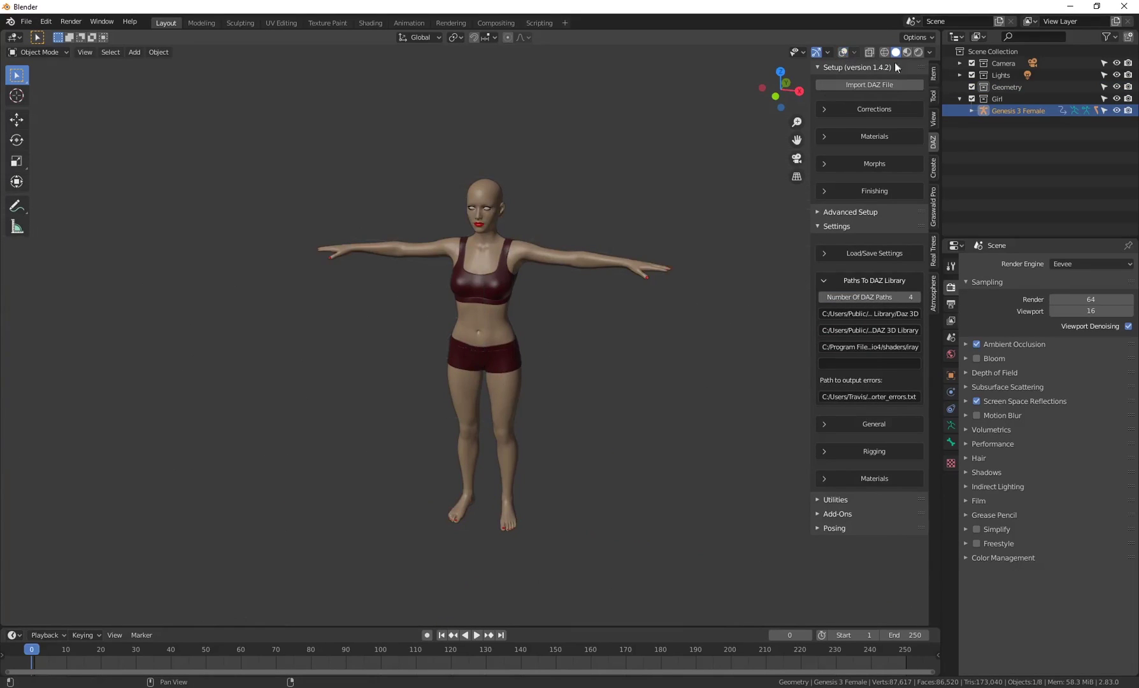
click(907, 54)
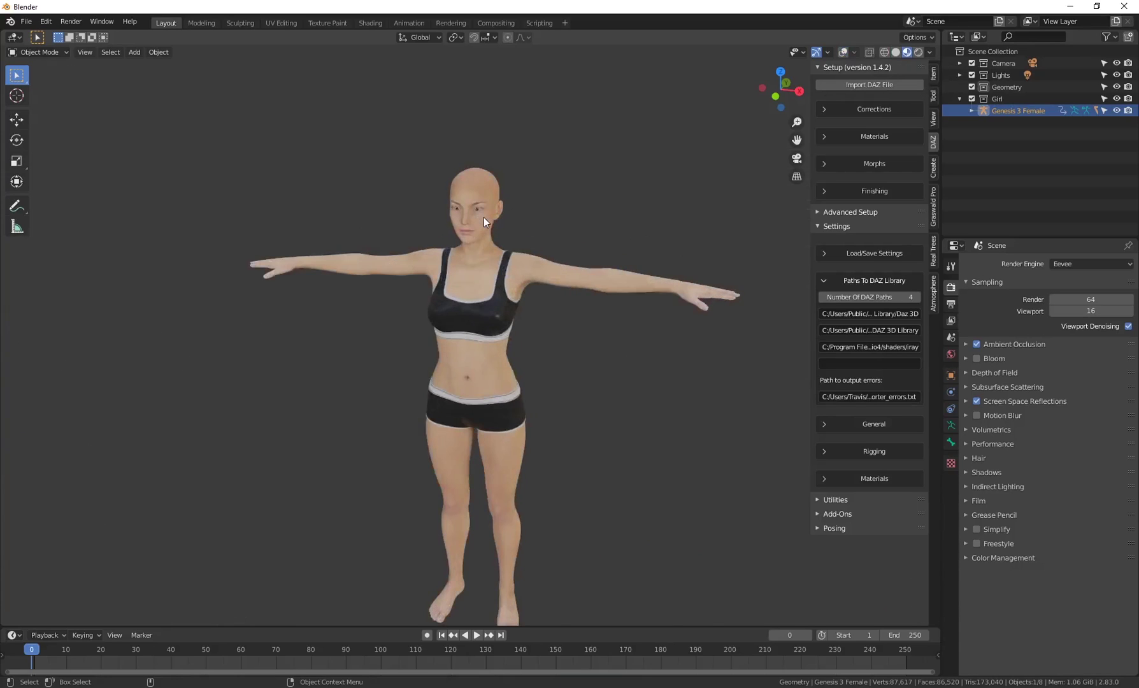
Examine the imported character's face, skin and clothing materials up close, and the full figure from several angles
scroll(484, 217, up, 8)
scroll(463, 180, up, 2)
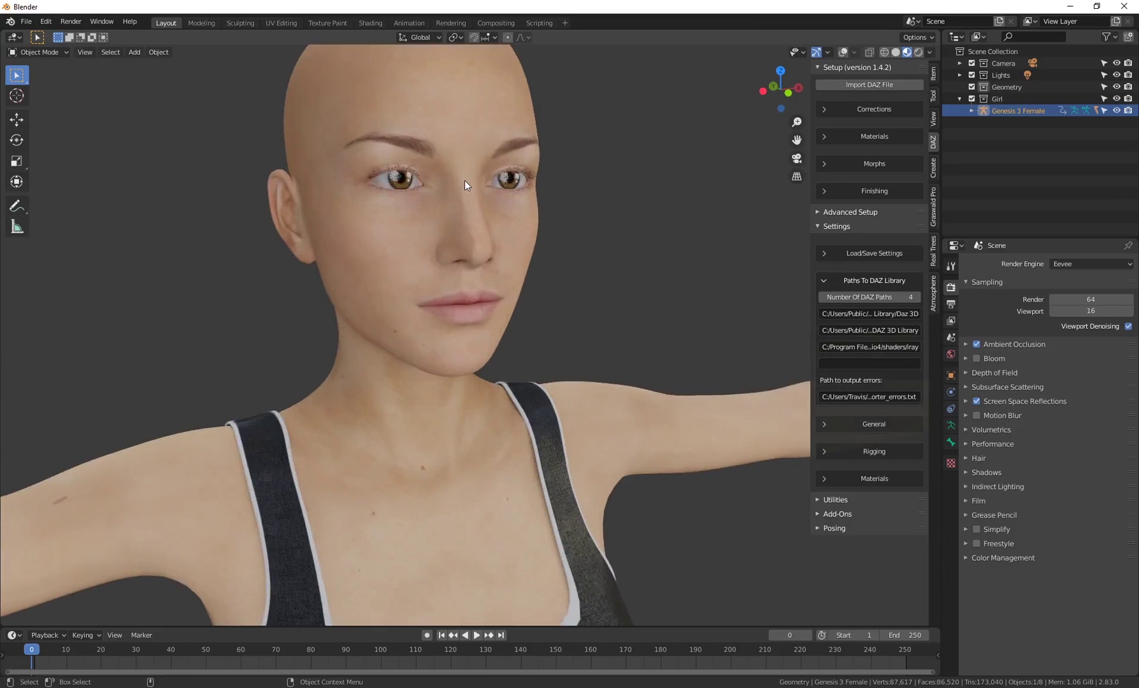
scroll(398, 173, up, 1)
middle_drag(458, 203, 560, 184)
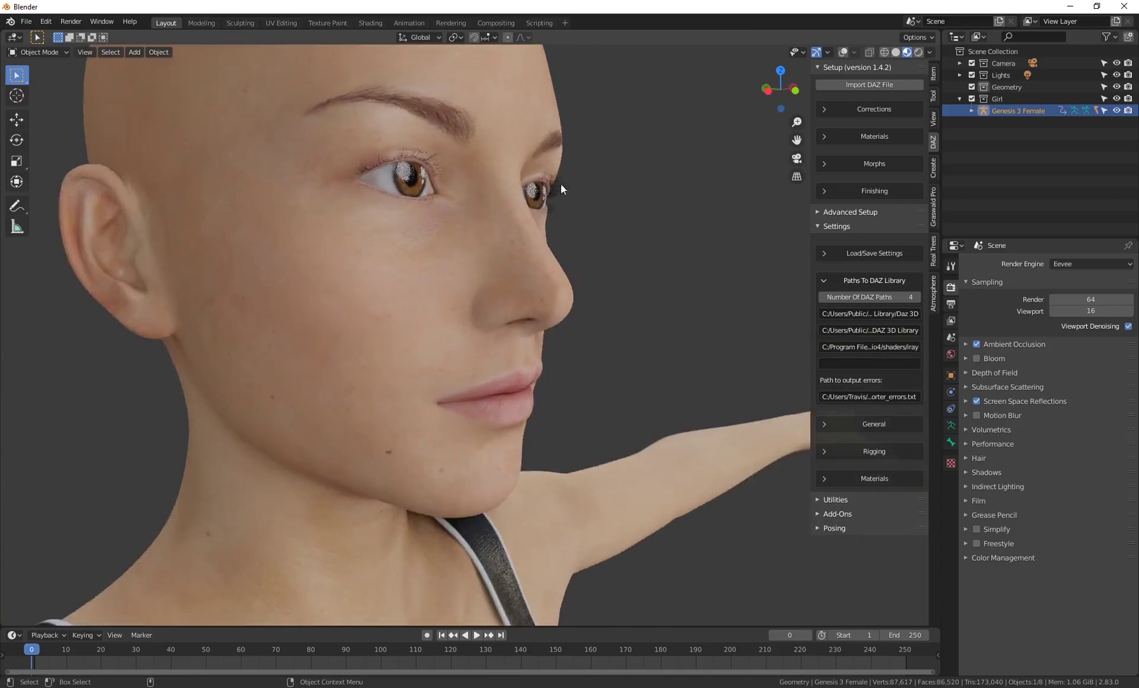
scroll(566, 191, up, 3)
scroll(575, 193, down, 8)
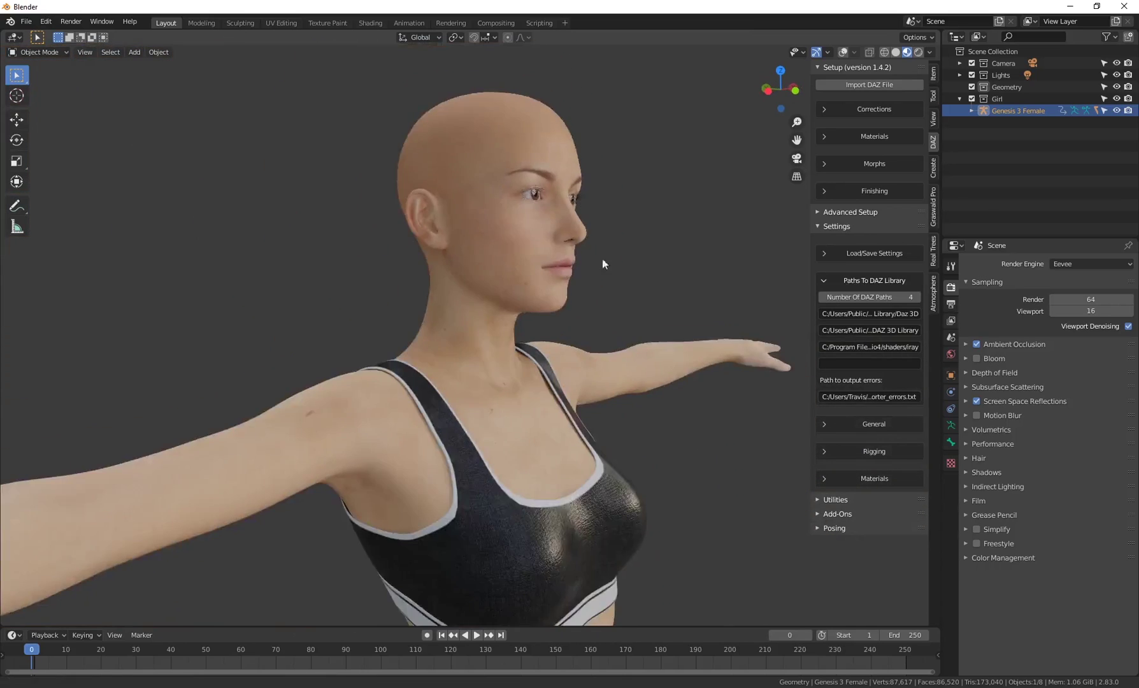
scroll(560, 358, down, 4)
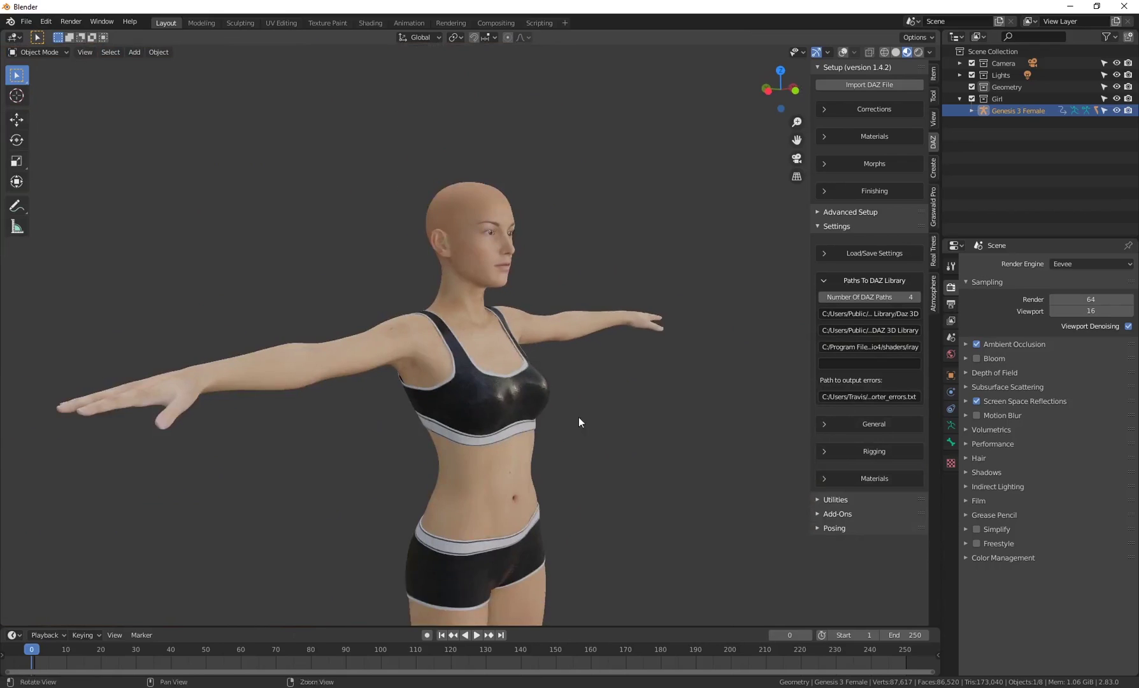
middle_drag(580, 425, 547, 299)
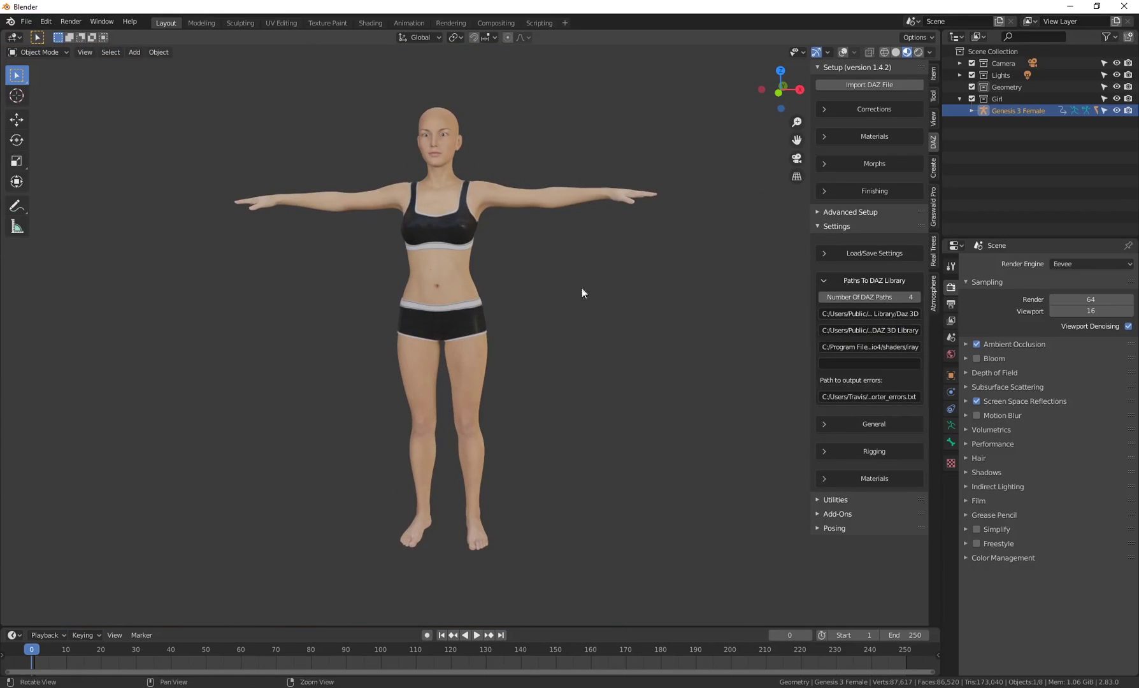
middle_drag(582, 289, 599, 303)
middle_drag(508, 231, 509, 108)
Open the Shading workspace for the imported character
click(361, 21)
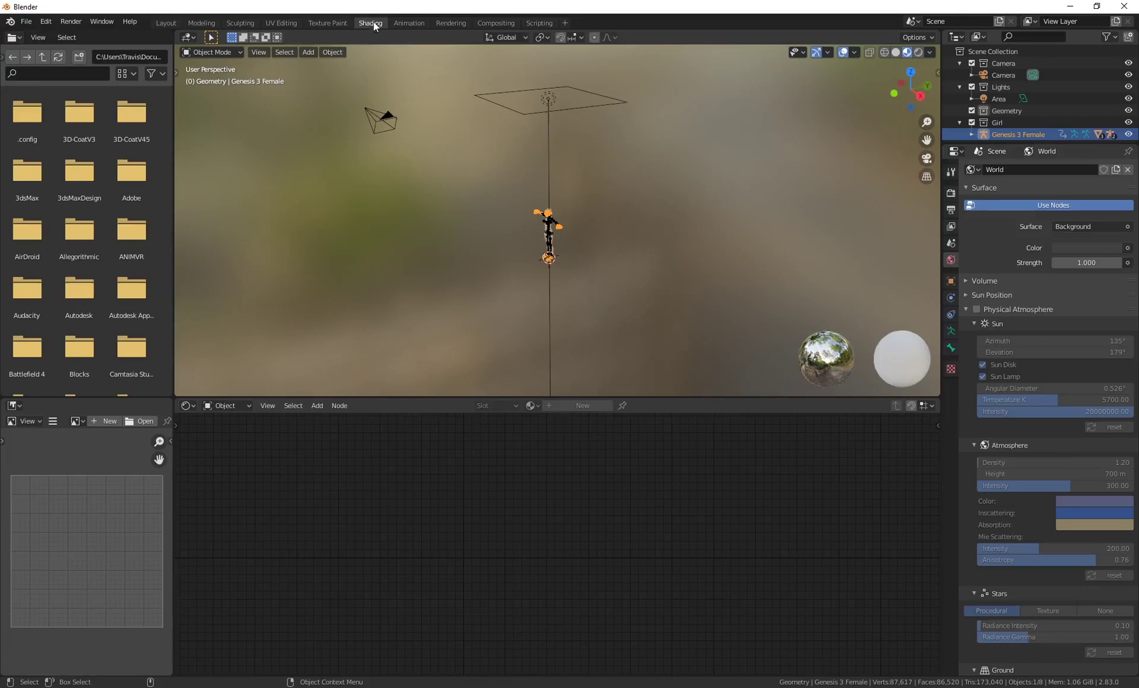
scroll(552, 229, up, 5)
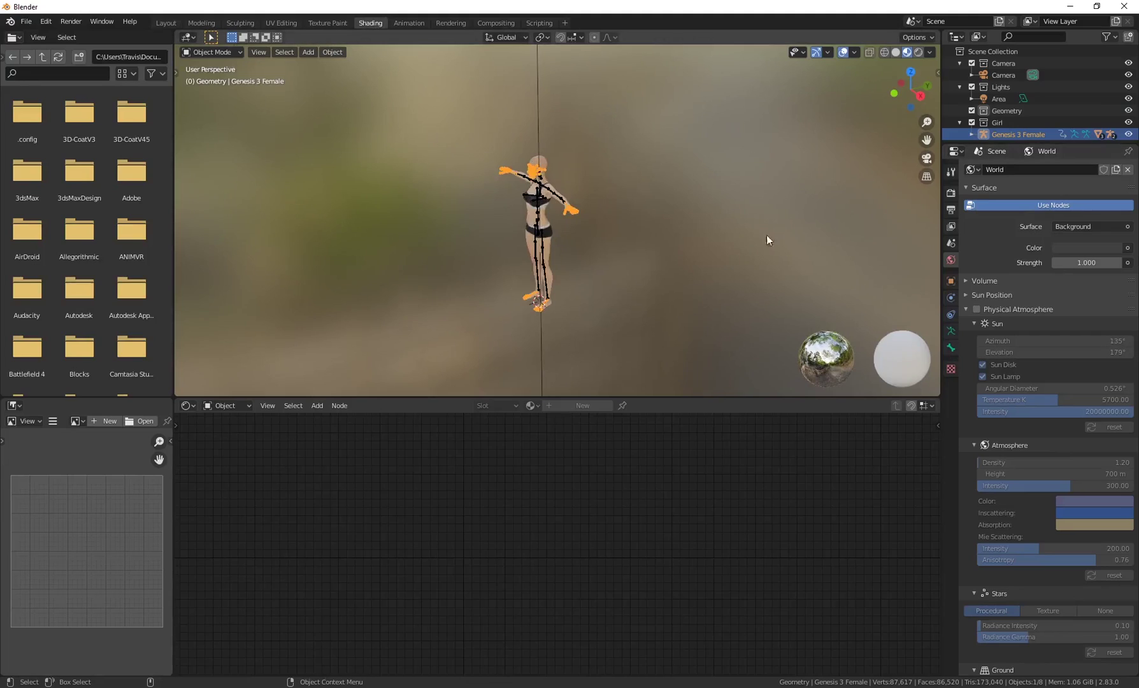
scroll(766, 235, up, 4)
scroll(1017, 124, down, 1)
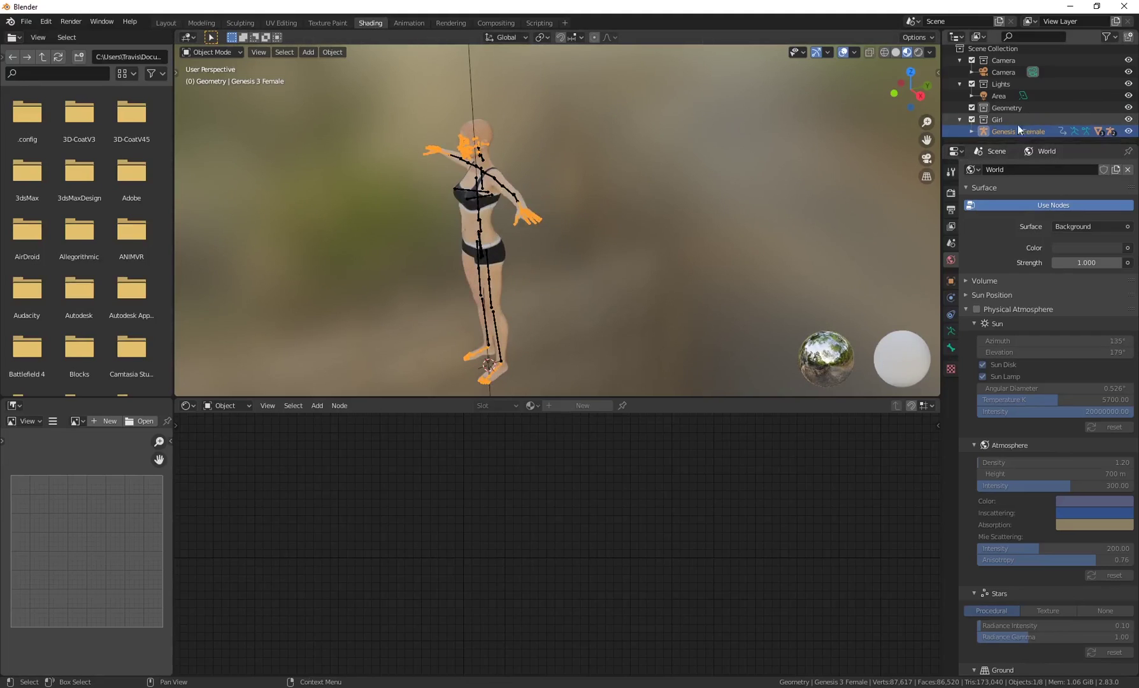
Expand the Genesis 3 Female hierarchy in the outliner down to its body mesh, Shorts and Top objects
click(970, 132)
scroll(1021, 123, down, 2)
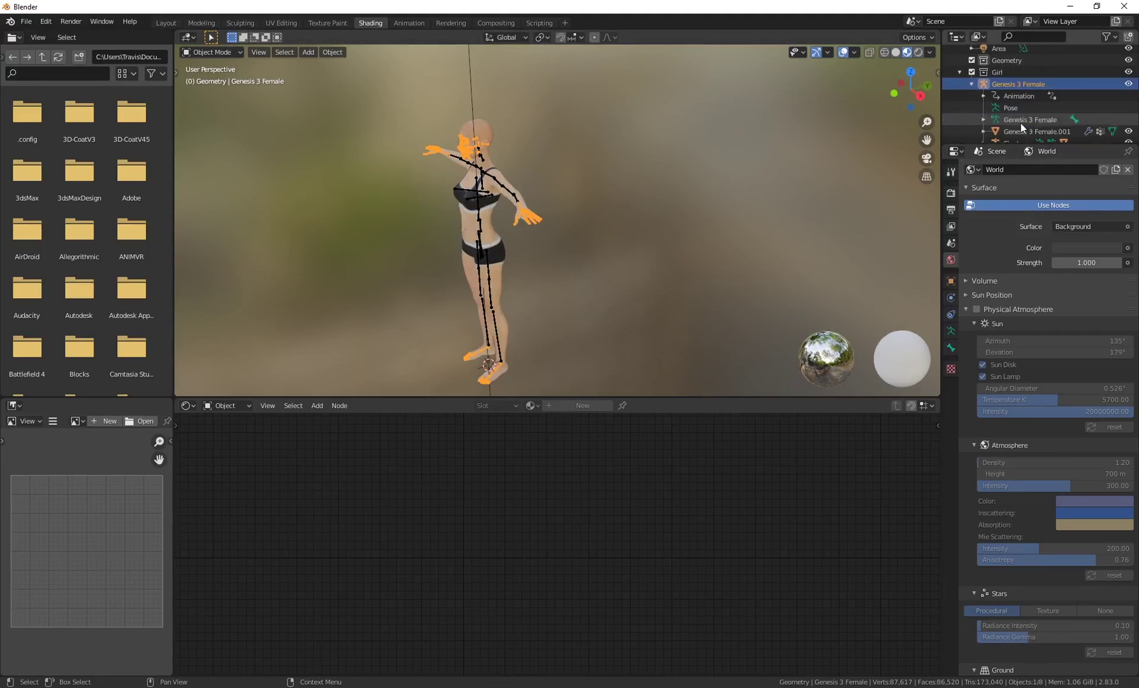
click(971, 85)
scroll(999, 108, up, 2)
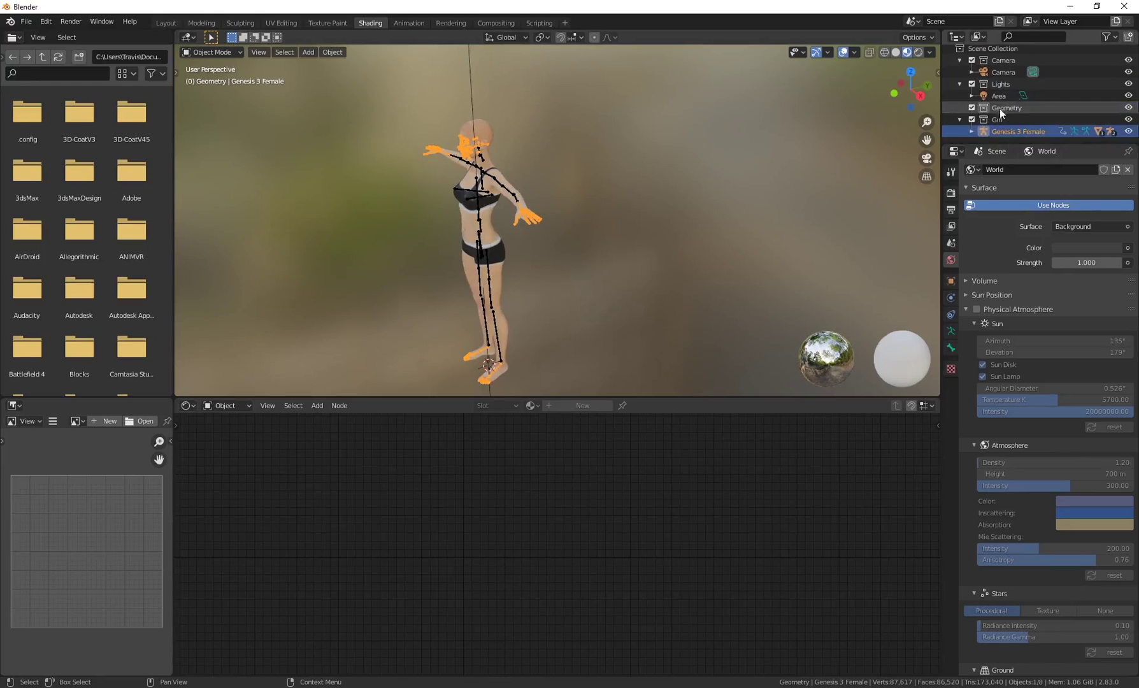
click(971, 132)
scroll(1001, 125, down, 3)
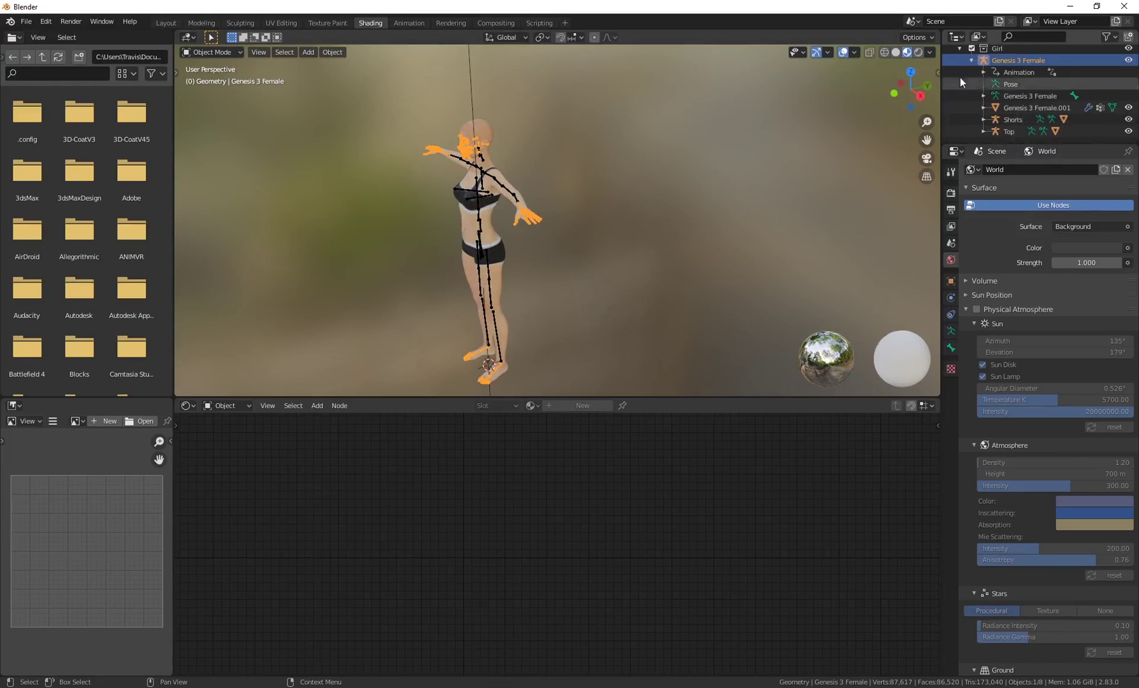
Select the Genesis 3 Female.001 body mesh and inspect the node setups of its Eyelashes-1, Fingernails, Toenails, Cornea-1 and Pupils materials
click(1014, 108)
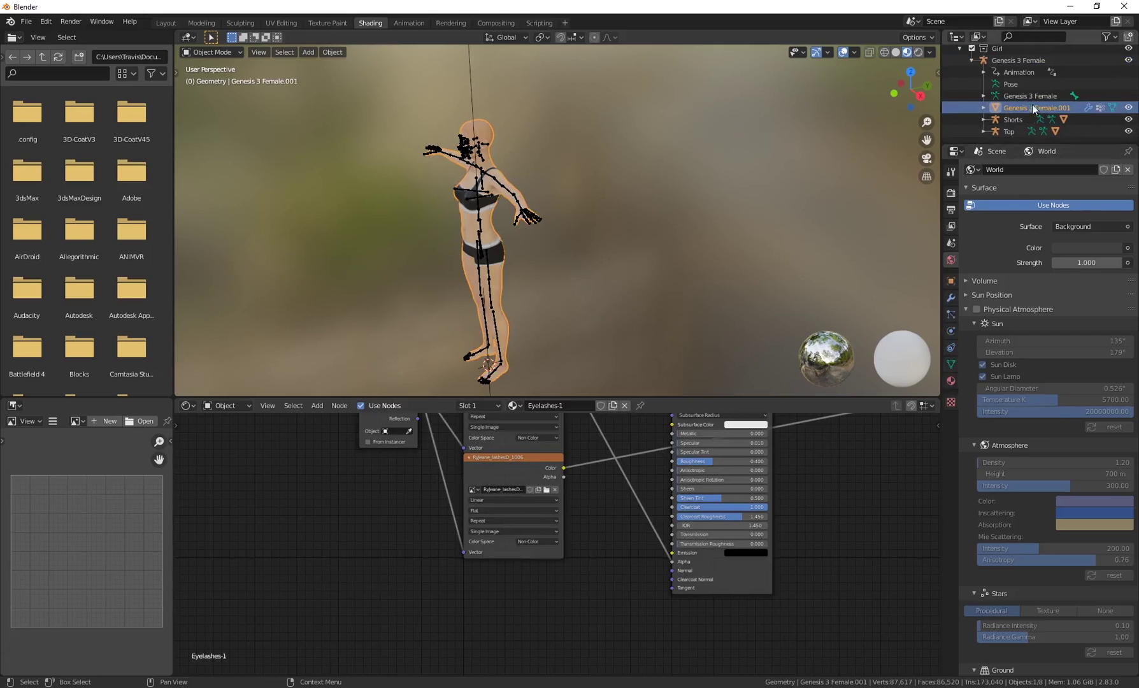
click(951, 380)
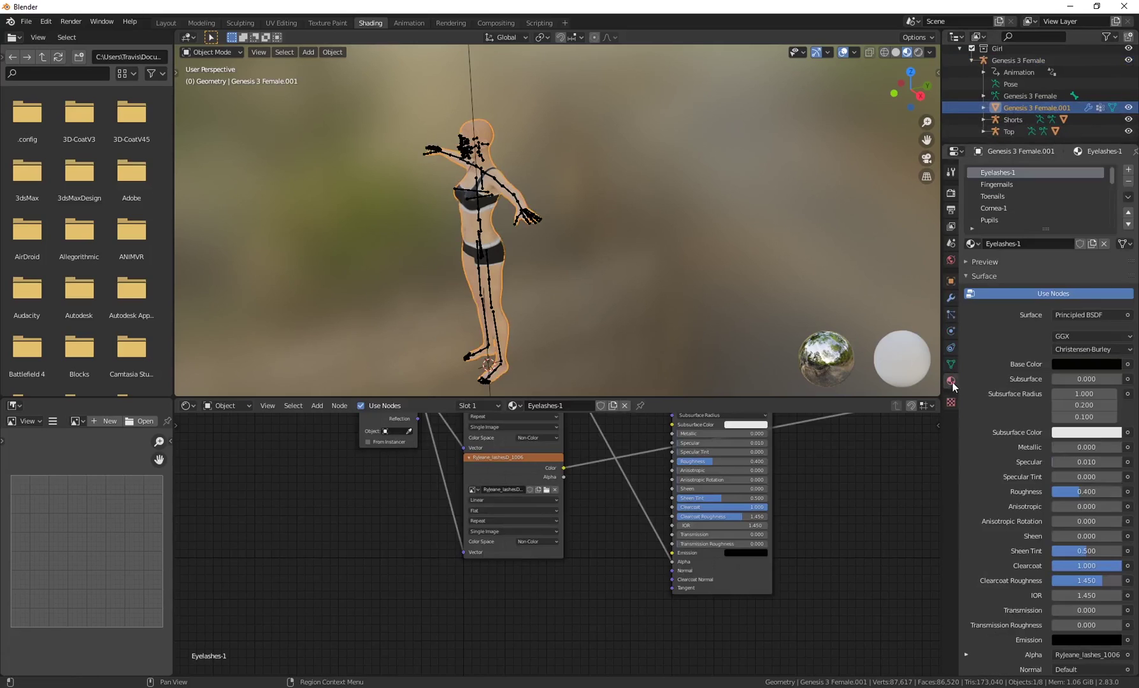
click(998, 184)
click(997, 197)
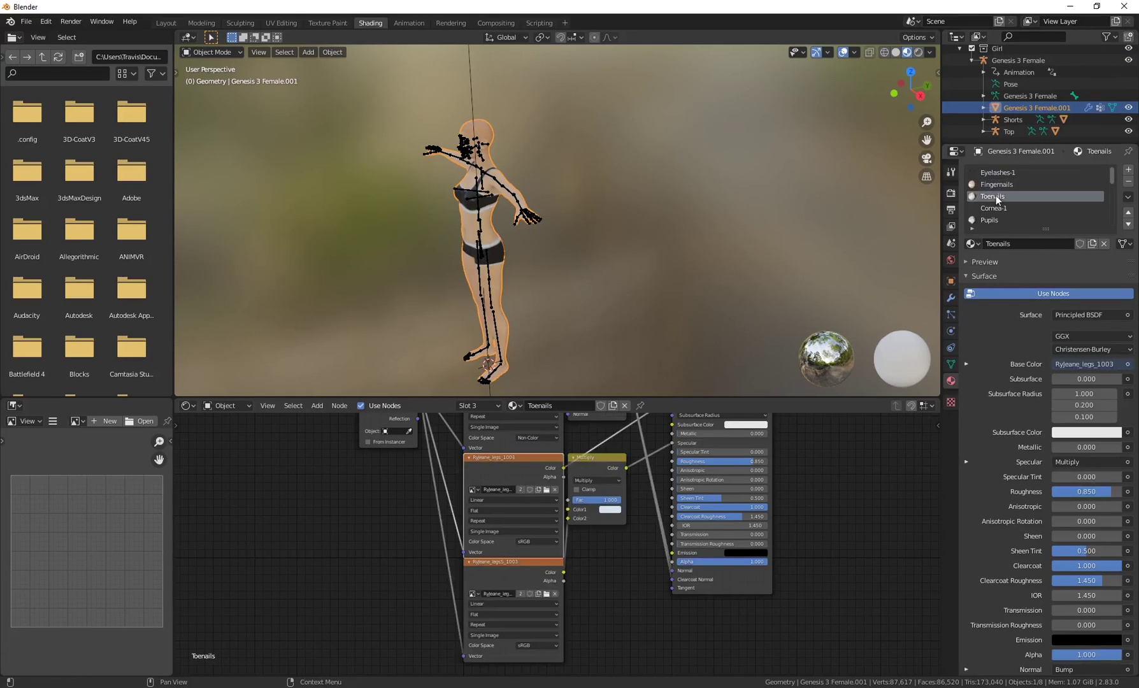
click(996, 209)
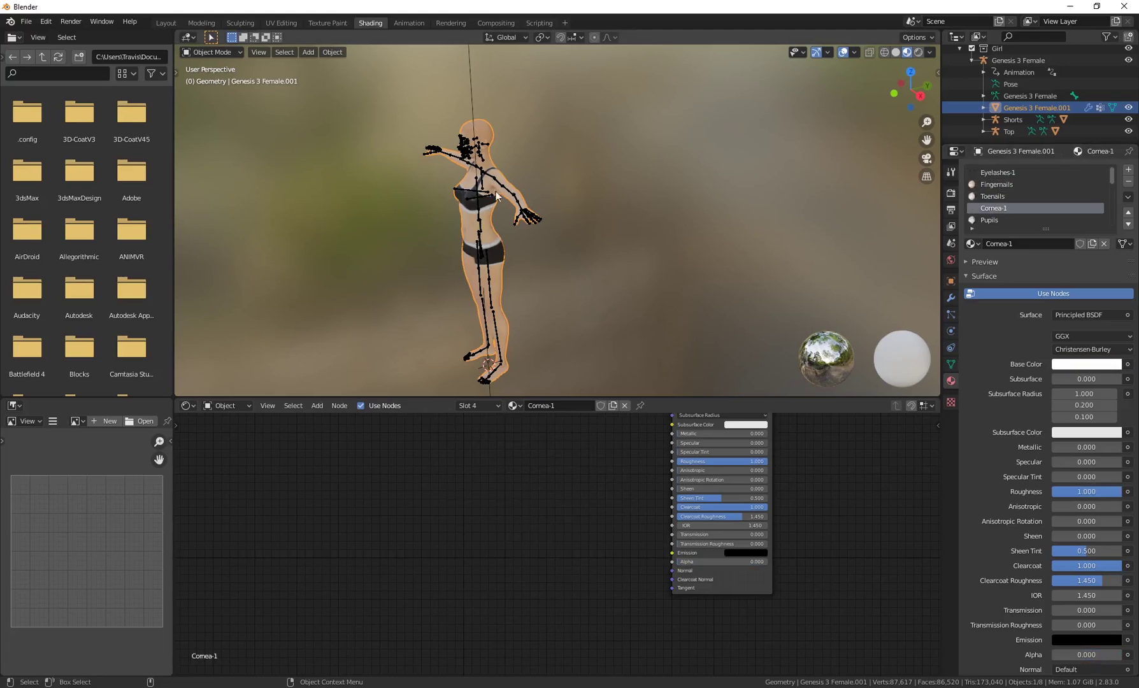
click(991, 220)
Compare the shader node setups of the body mesh's Face, Pupils and Lips materials, including their textures and Principled BSDF
scroll(998, 197, down, 2)
click(993, 210)
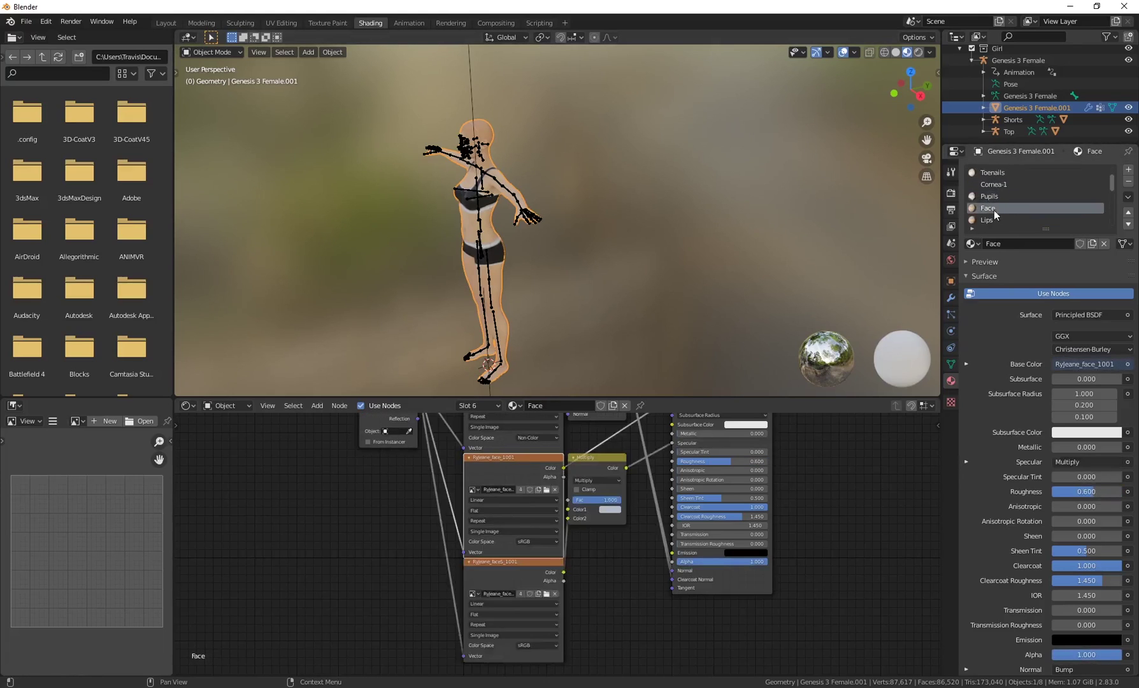
click(993, 196)
click(991, 219)
scroll(633, 537, down, 3)
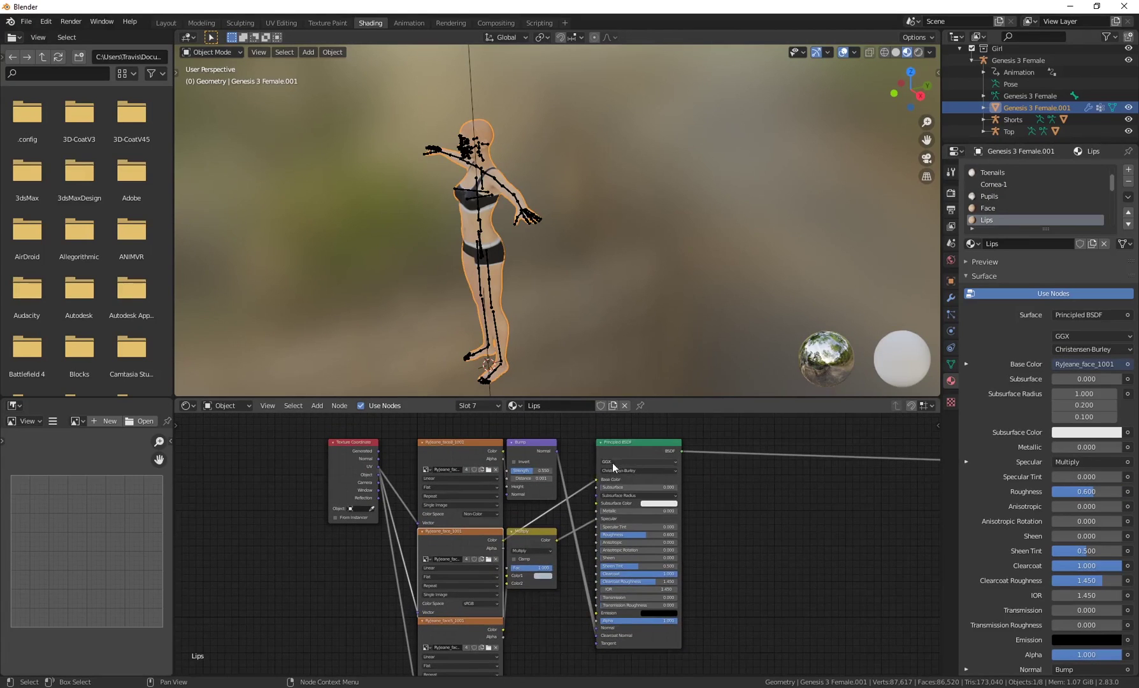
scroll(605, 478, up, 1)
click(988, 209)
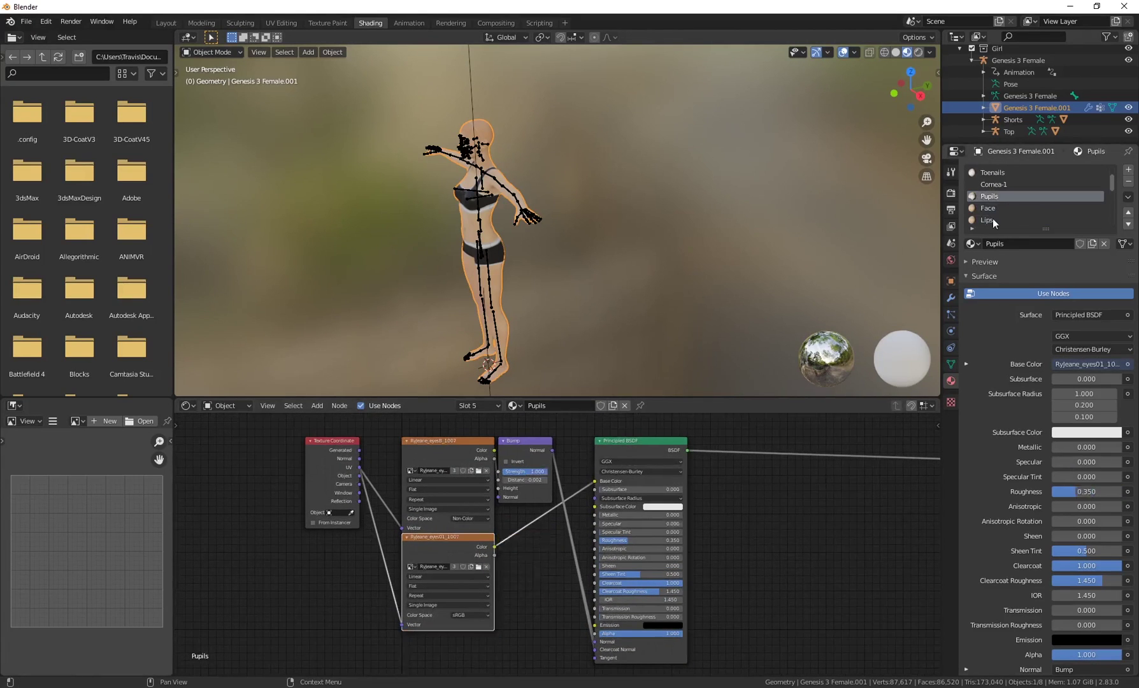
click(992, 220)
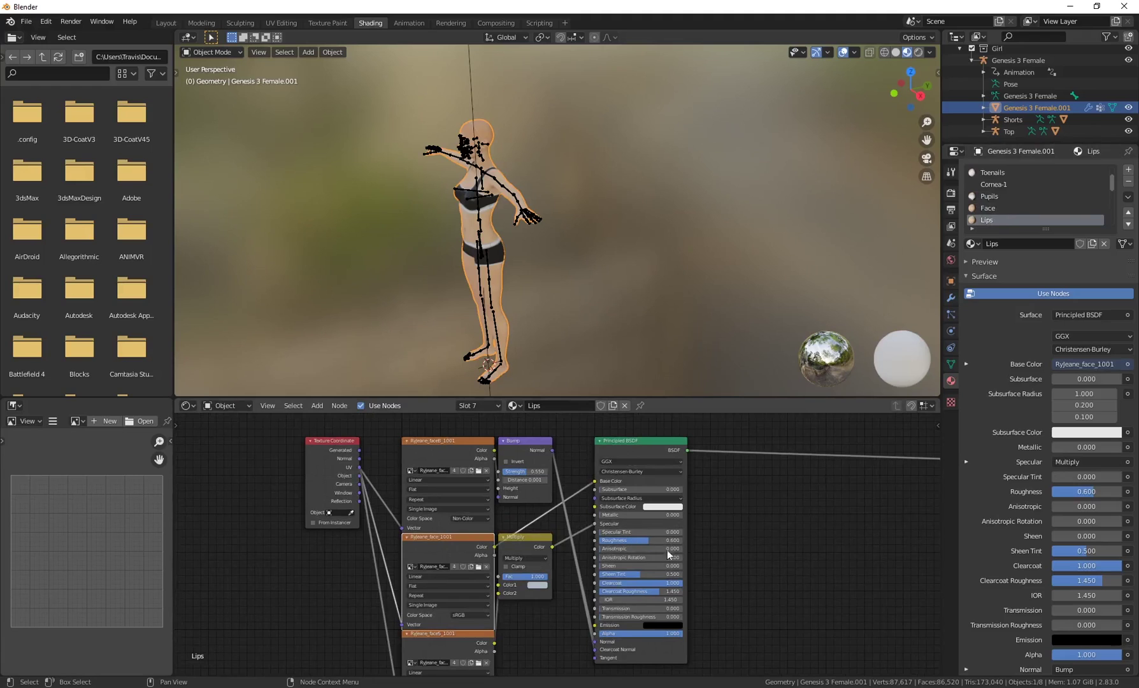
ctrl+scroll(669, 556, right, 1)
shift+scroll(697, 514, up, 1)
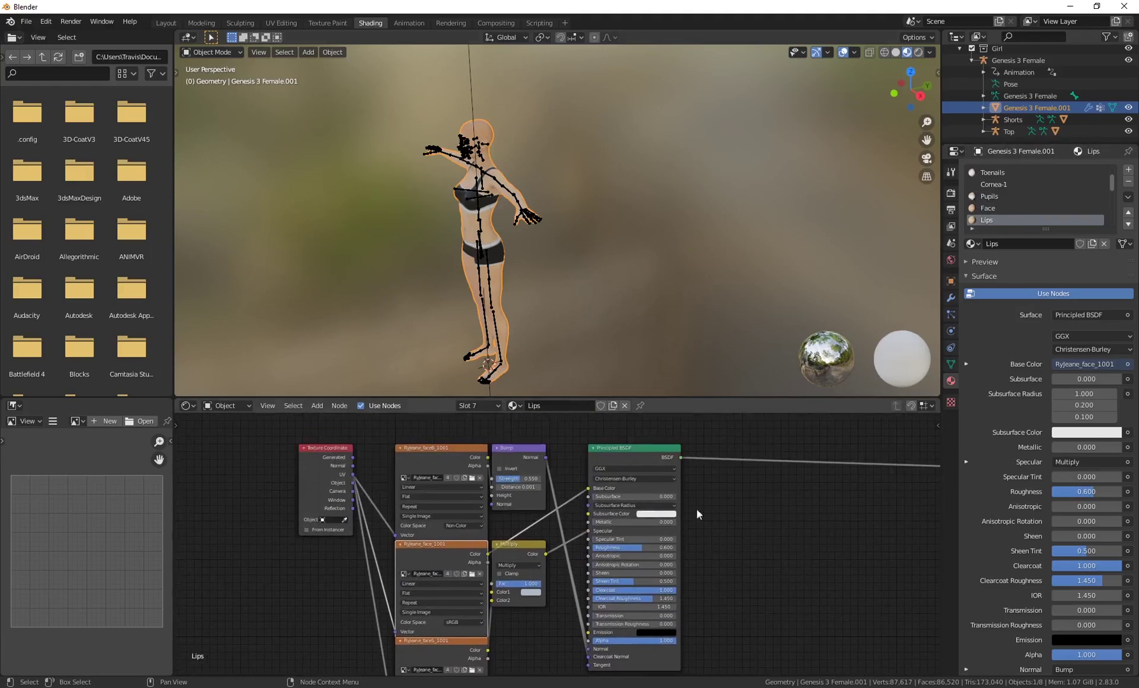
Hide the viewport overlays and check the character's head, upper body and clothing up close and from the front
middle_drag(732, 319, 844, 55)
click(842, 52)
scroll(683, 141, up, 3)
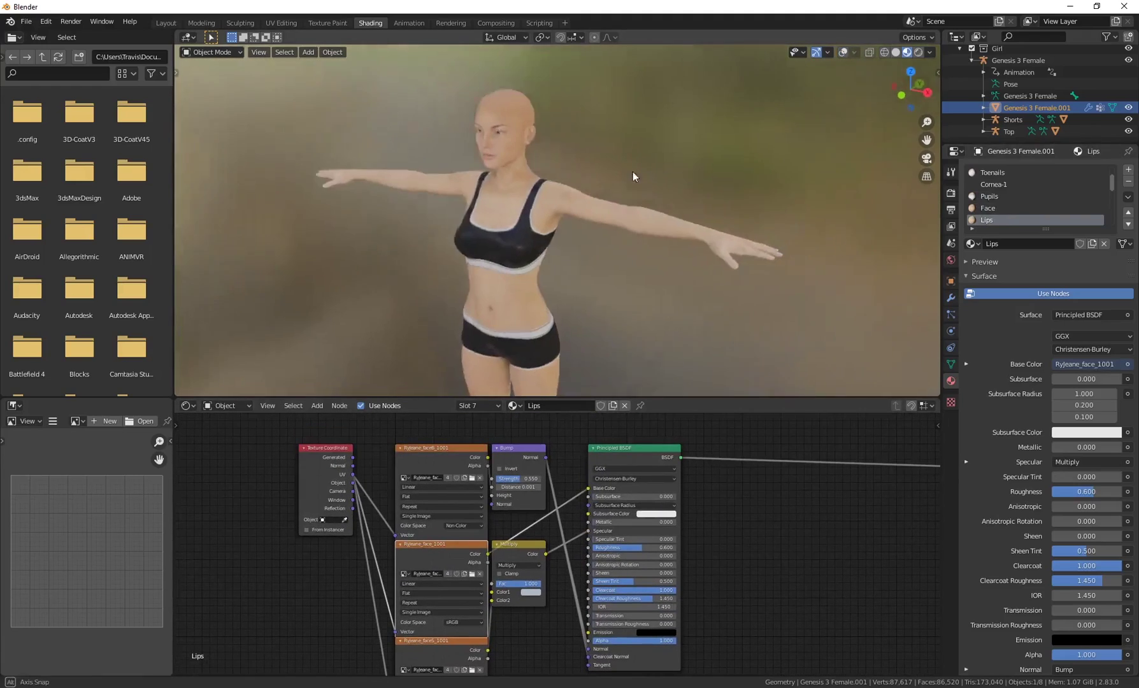
middle_drag(632, 176, 452, 160)
scroll(661, 193, up, 2)
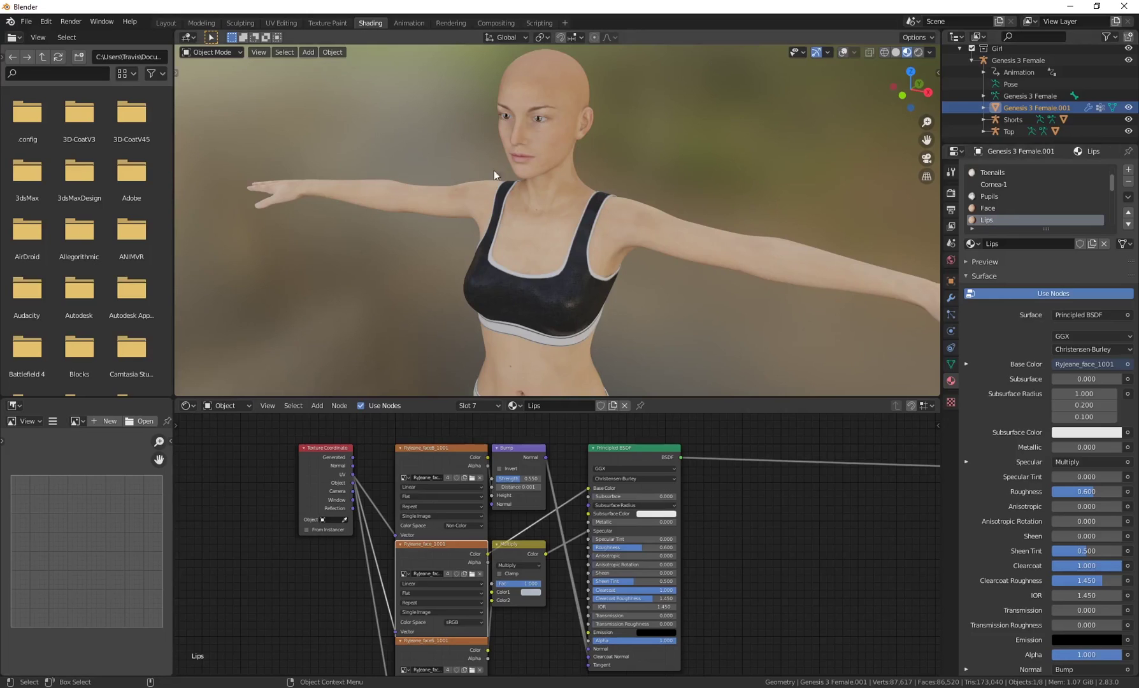
scroll(697, 178, down, 4)
shift+scroll(660, 238, down, 2)
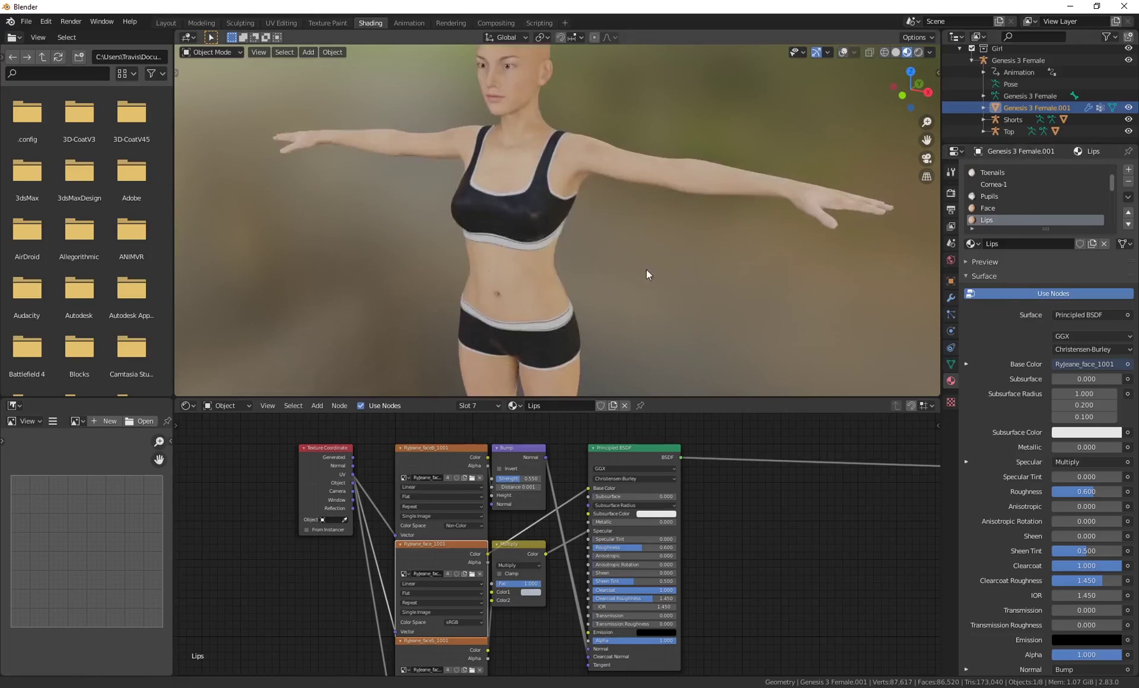
scroll(656, 254, down, 3)
middle_drag(659, 269, 690, 271)
Expand the Shorts object in the outliner and select its Shorts.001 mesh to show its materials
click(1014, 120)
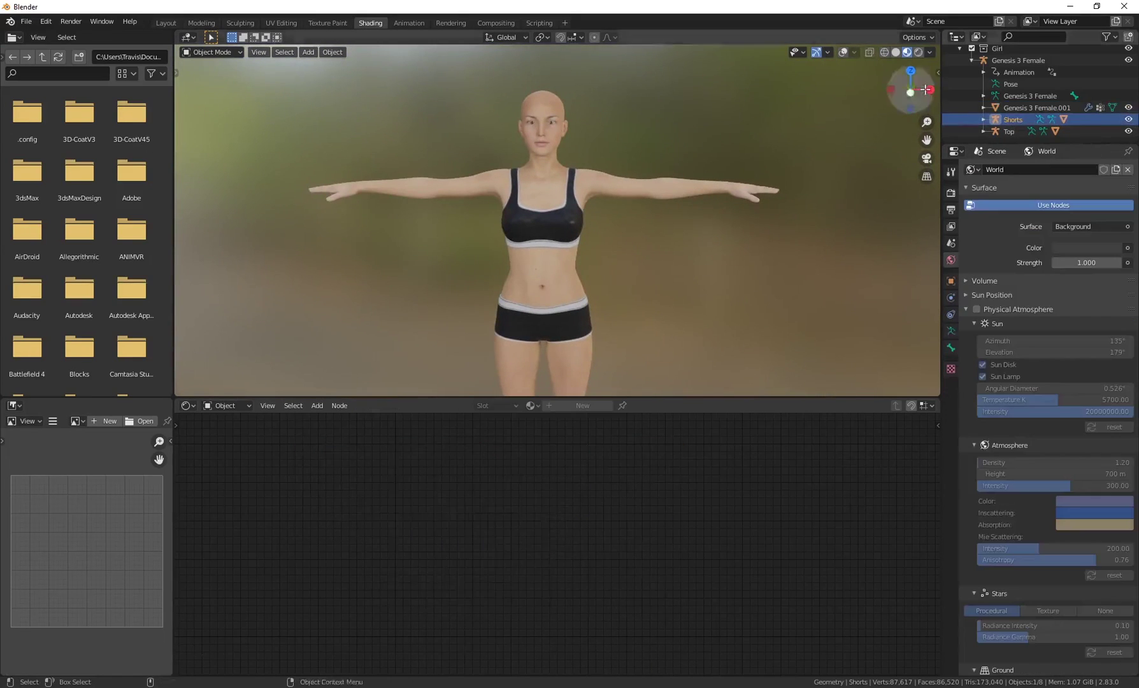
click(983, 120)
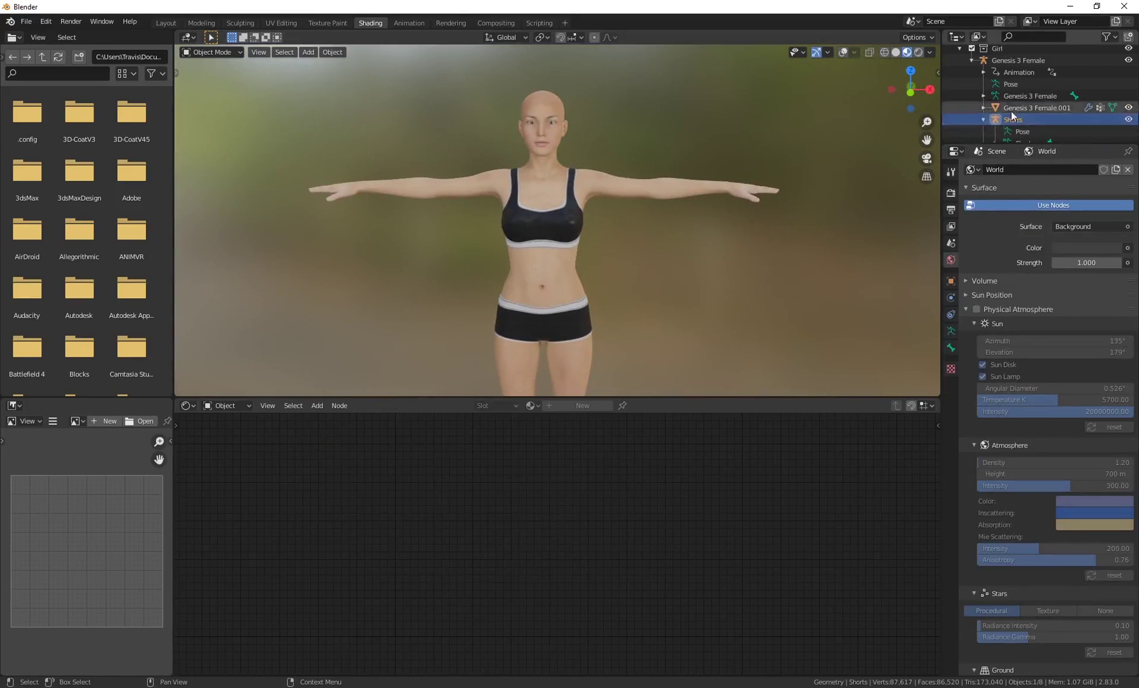
scroll(1010, 112, down, 2)
click(1026, 121)
scroll(985, 191, down, 1)
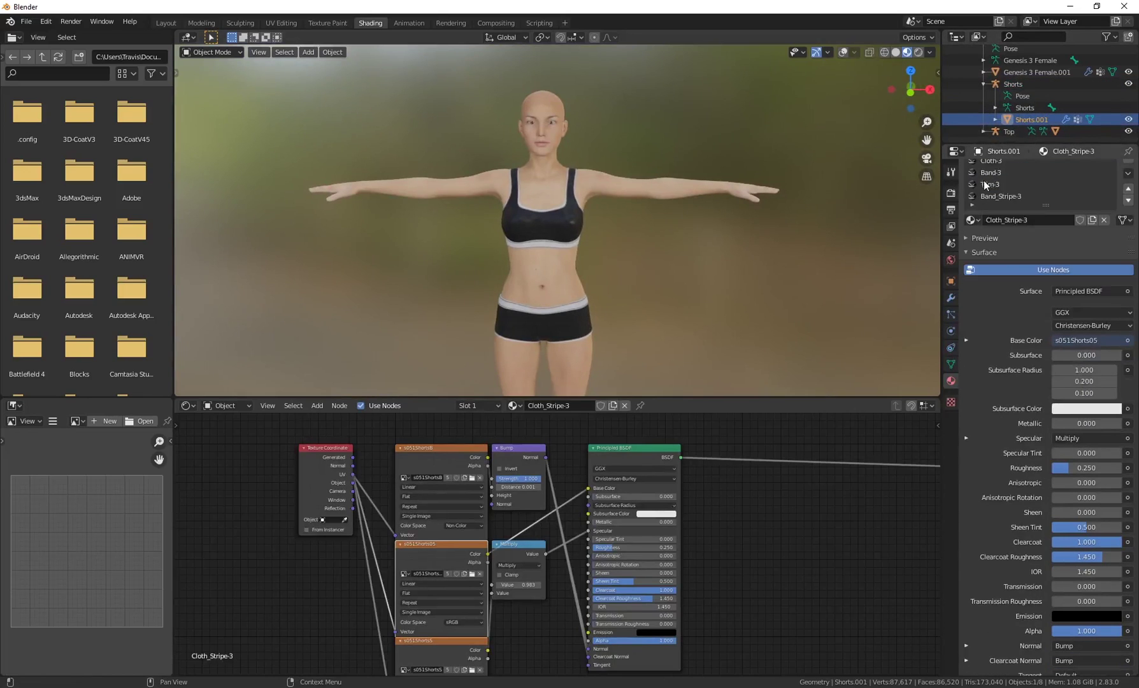
Inspect the node setups of the shorts' Band-3, Trim-3, Band_Stripe-3 and Cloth_Stripe-3 materials
click(992, 173)
click(993, 185)
click(993, 196)
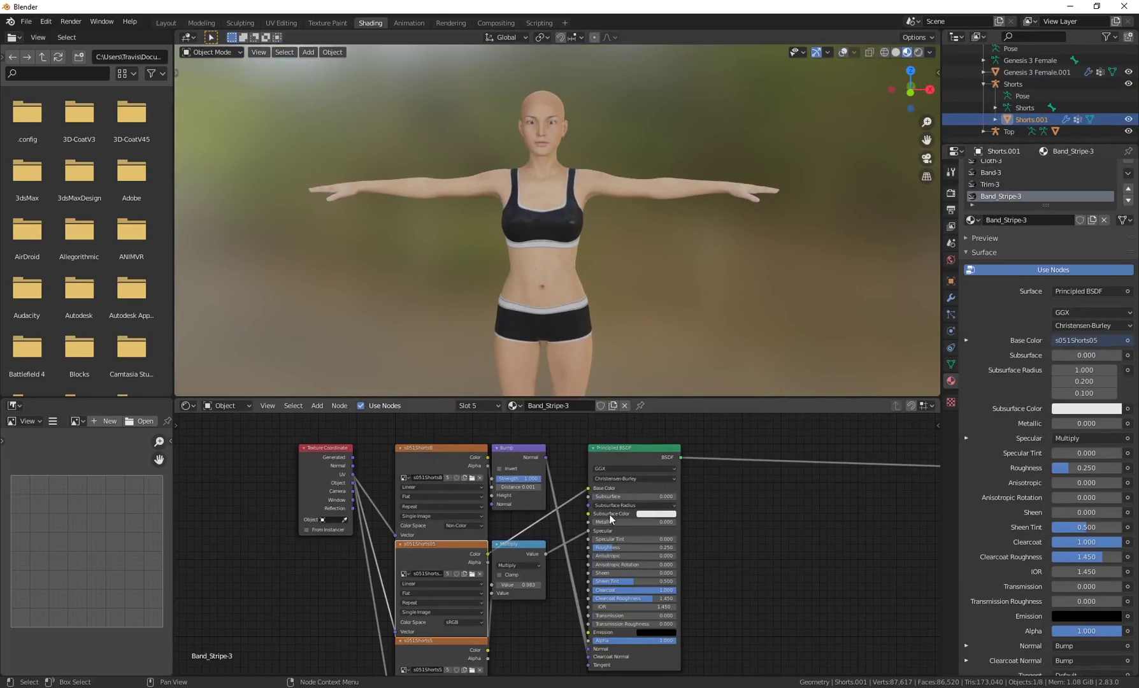
scroll(1003, 184, up, 1)
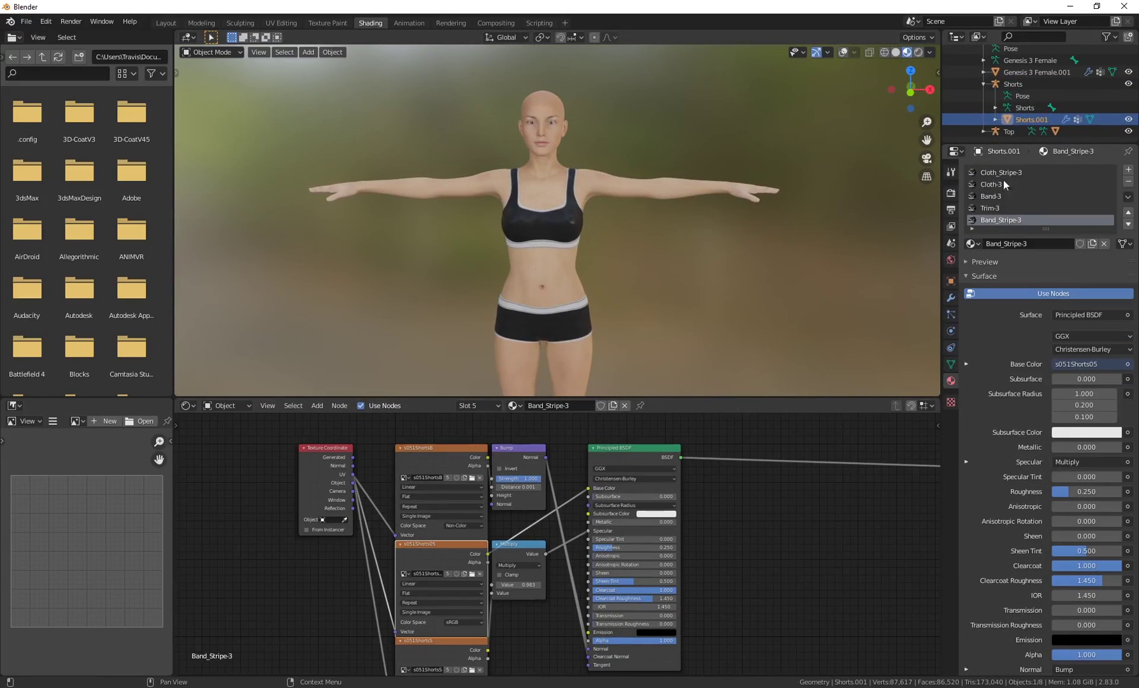
click(1001, 172)
Disconnect the texture from the Base Color of the shorts' Trim-3 material, set the colour to blue, and check the trim on the model
click(998, 207)
drag(588, 488, 665, 489)
click(658, 493)
click(670, 433)
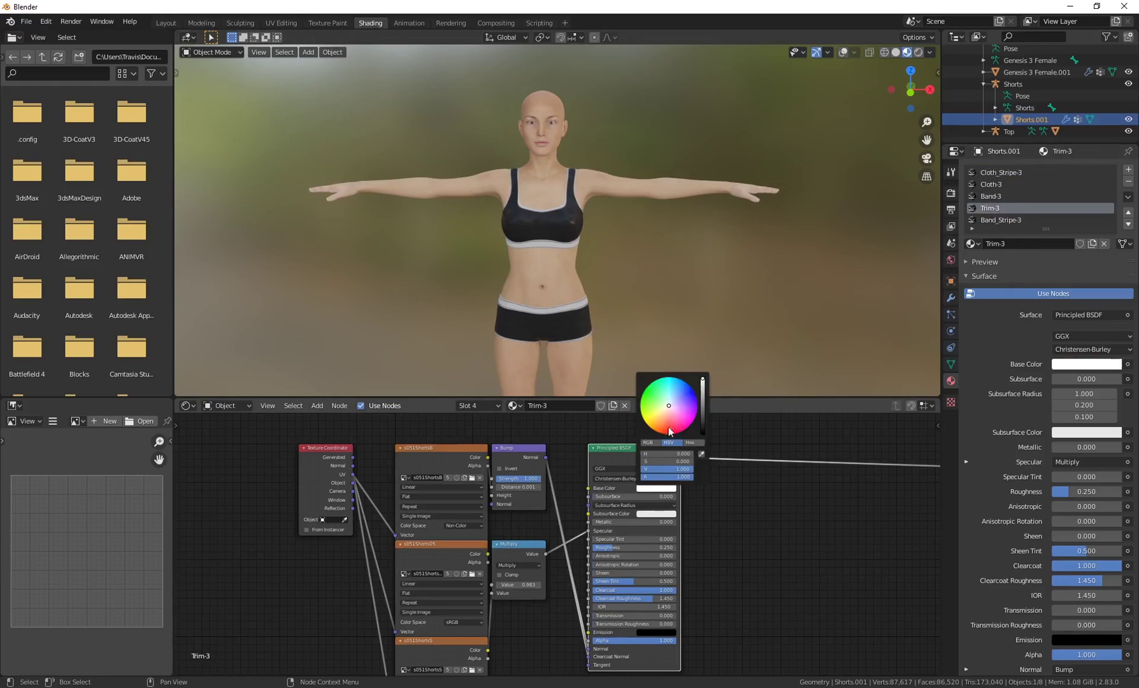
scroll(554, 354, up, 5)
scroll(554, 354, down, 1)
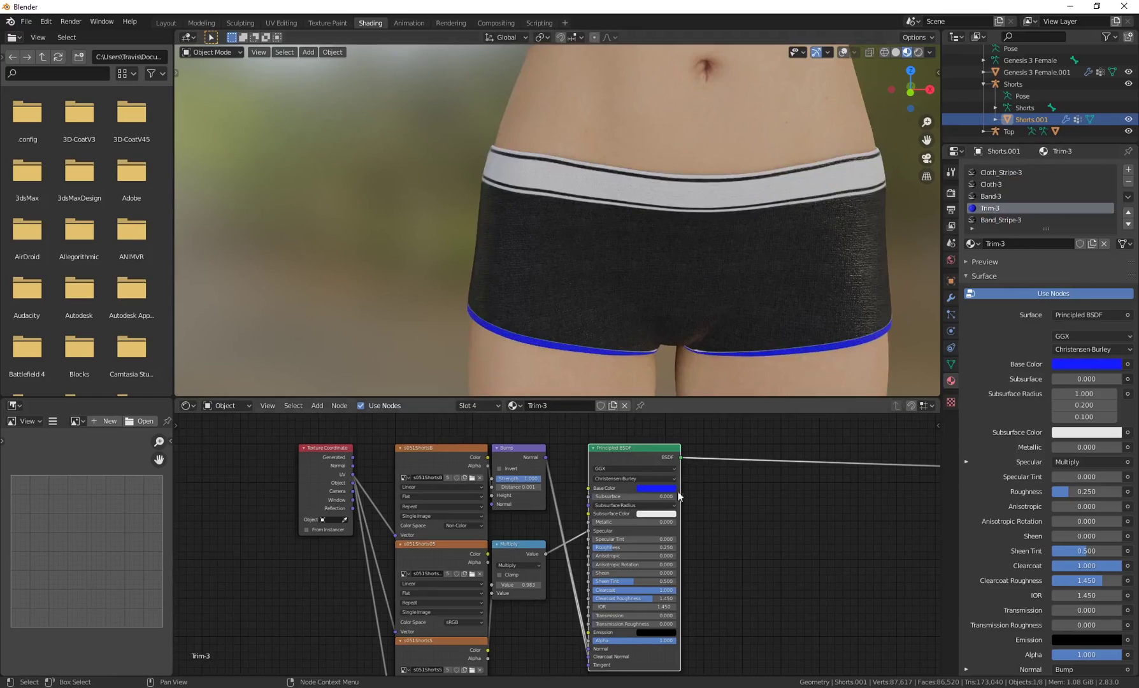
scroll(661, 268, down, 2)
scroll(620, 252, down, 4)
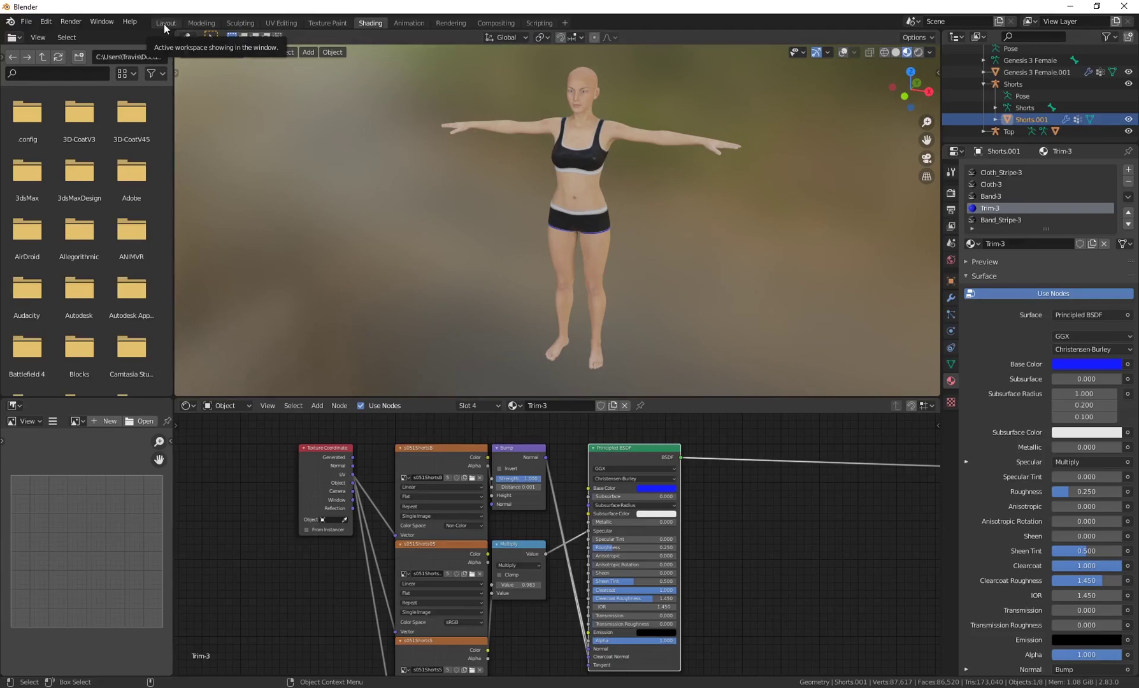
Return to the Layout workspace and view the full character with the blue shorts trim
click(164, 23)
scroll(614, 281, up, 4)
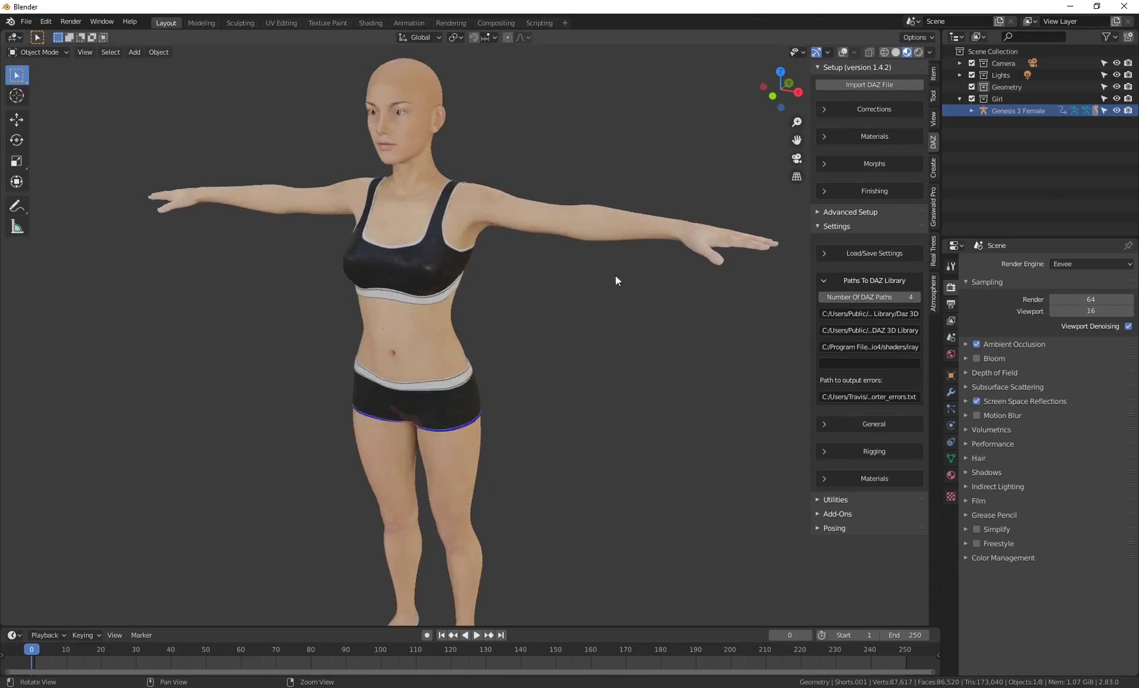
scroll(613, 293, down, 4)
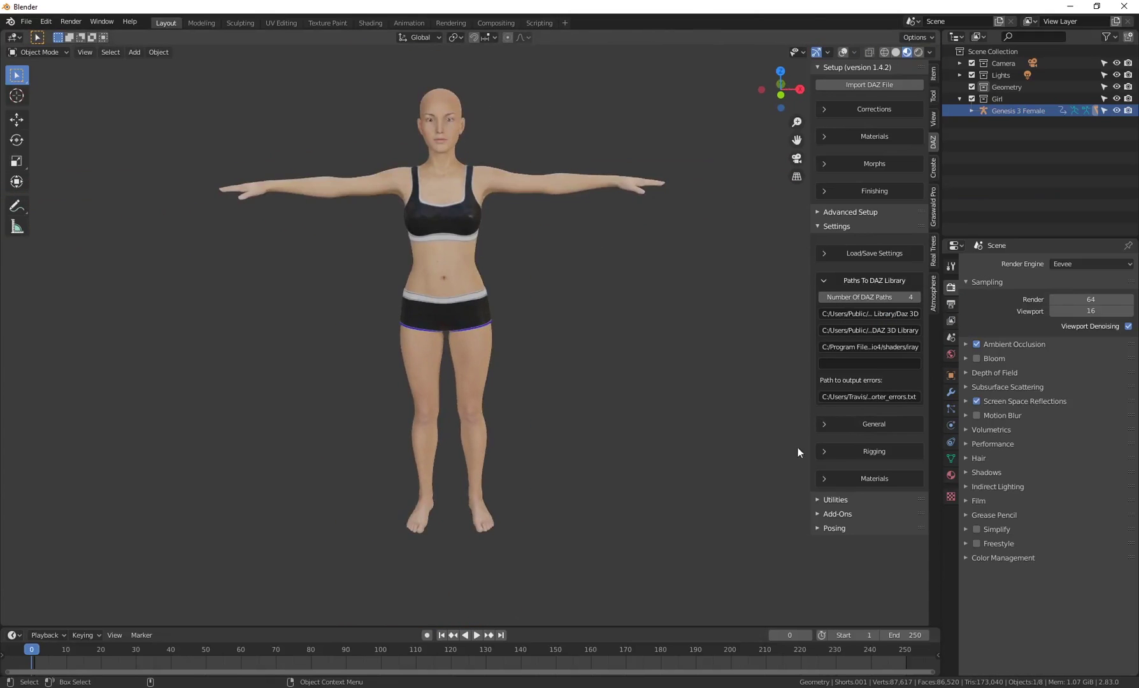
middle_drag(509, 280, 616, 288)
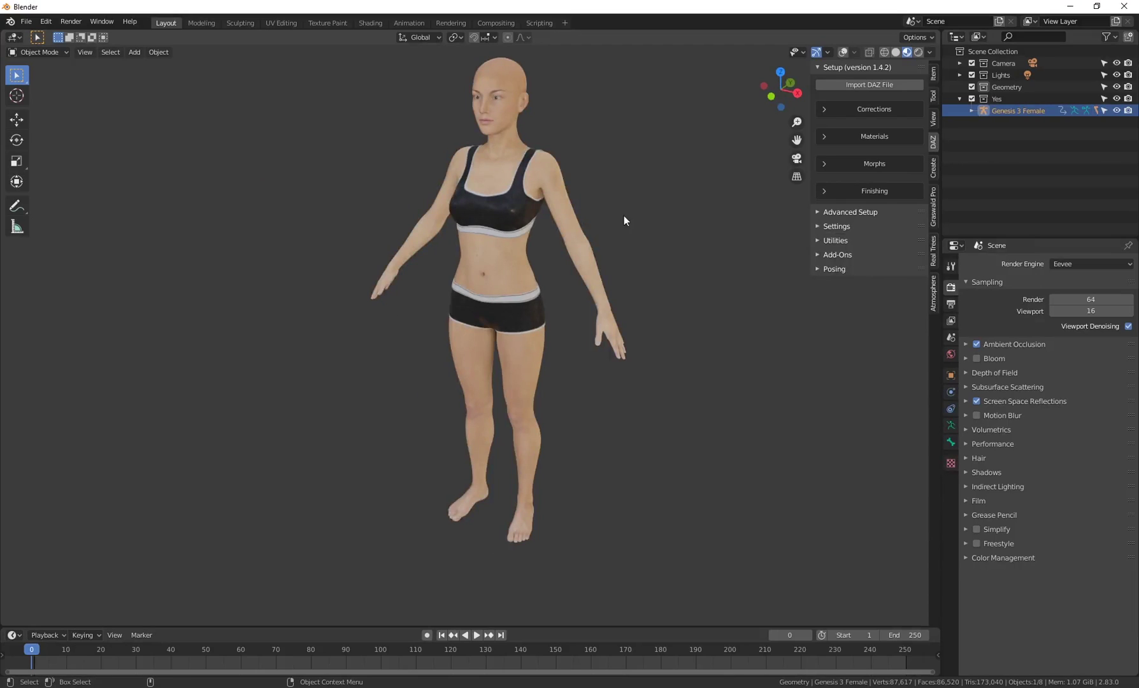
Examine the Genesis 3 Female with lowered arms from the front and side, including the face, torso and clothing up close
middle_drag(624, 216, 594, 192)
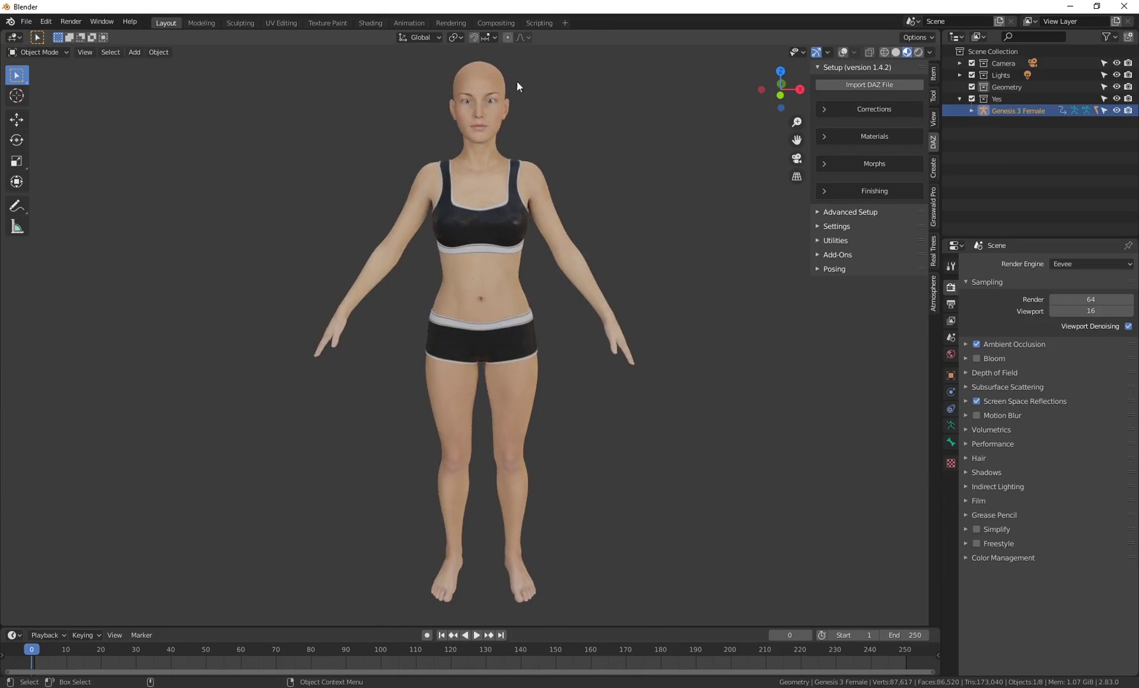
scroll(619, 167, up, 3)
middle_drag(618, 167, 578, 214)
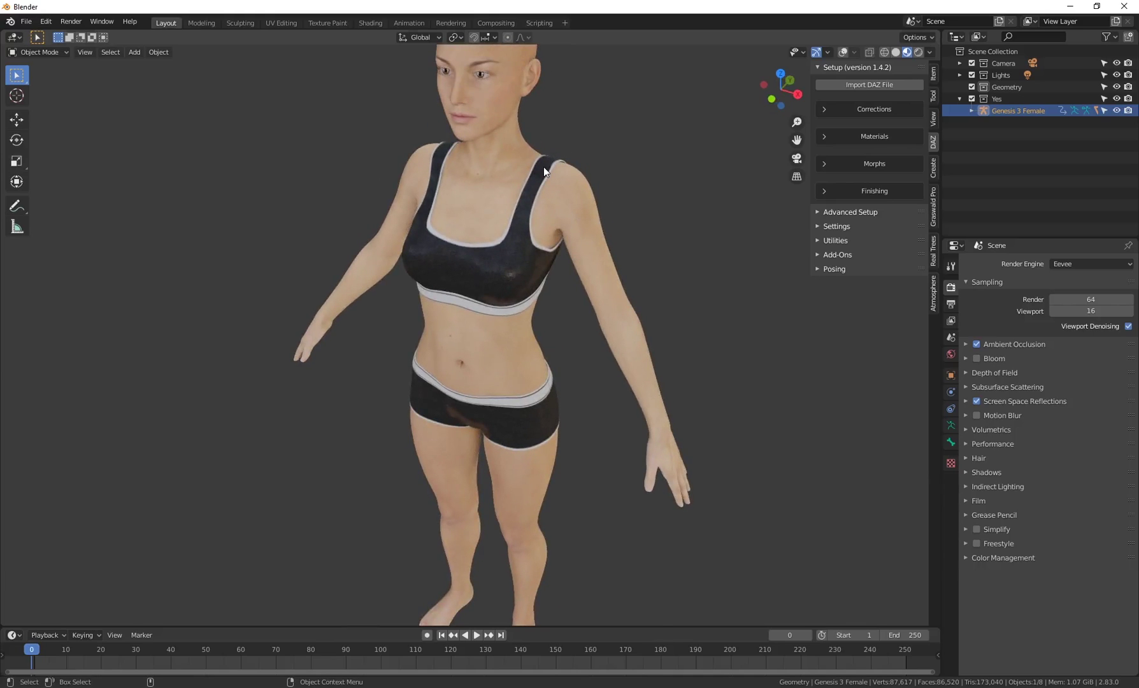
middle_drag(677, 198, 657, 206)
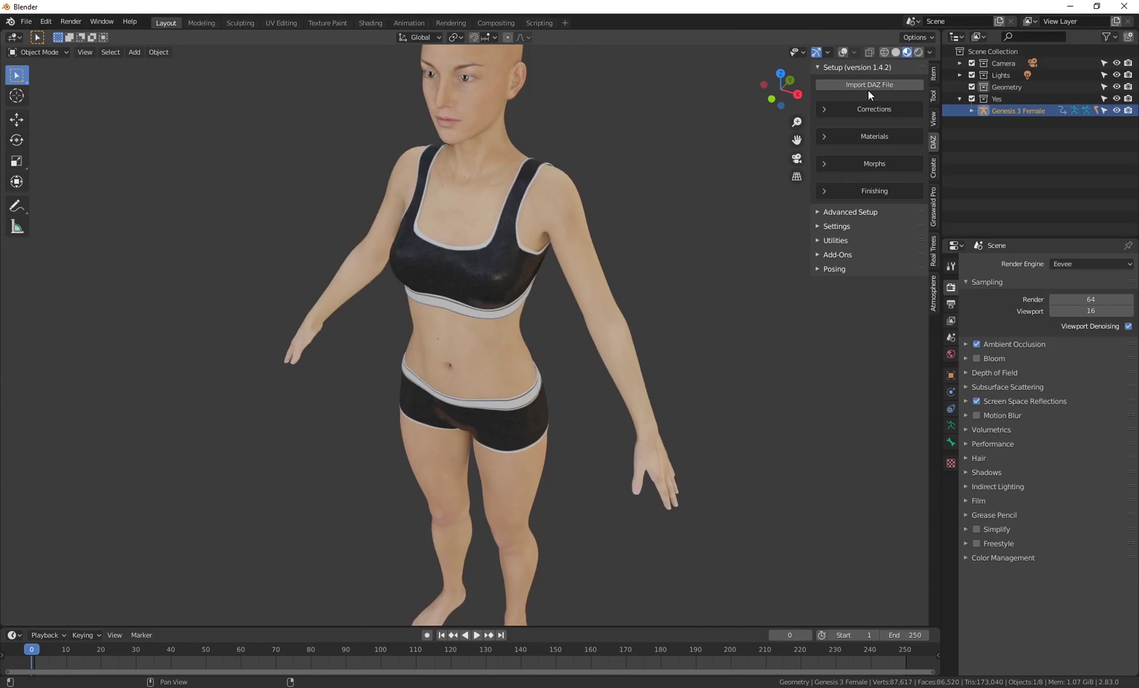
scroll(563, 158, down, 2)
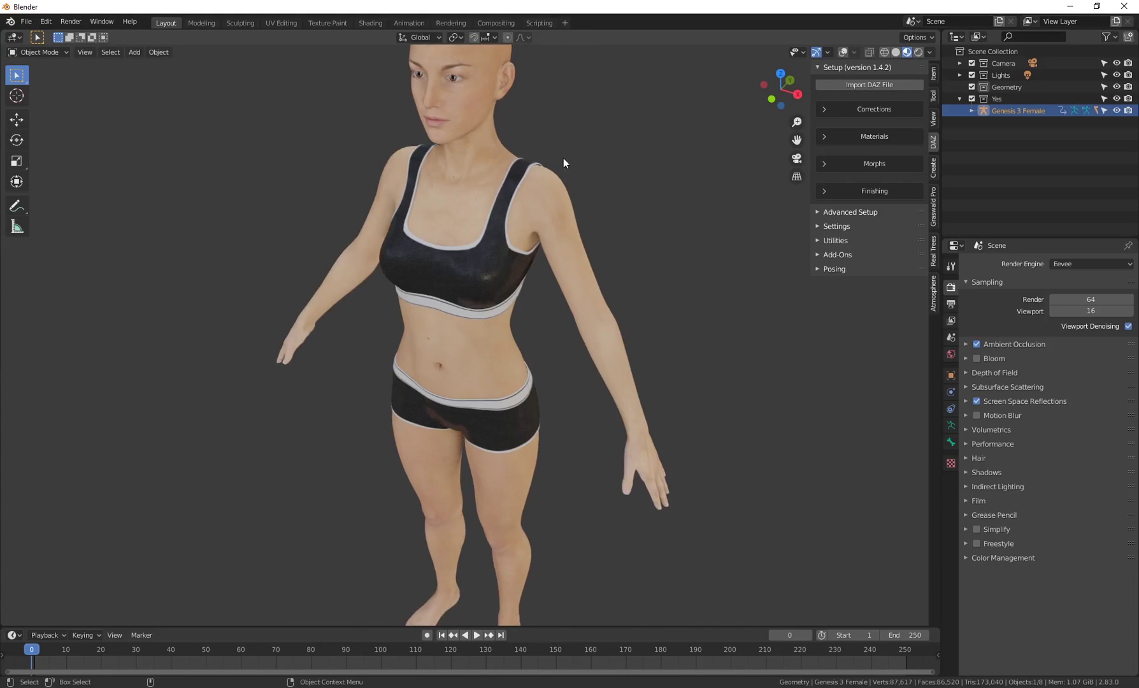
middle_drag(639, 167, 637, 218)
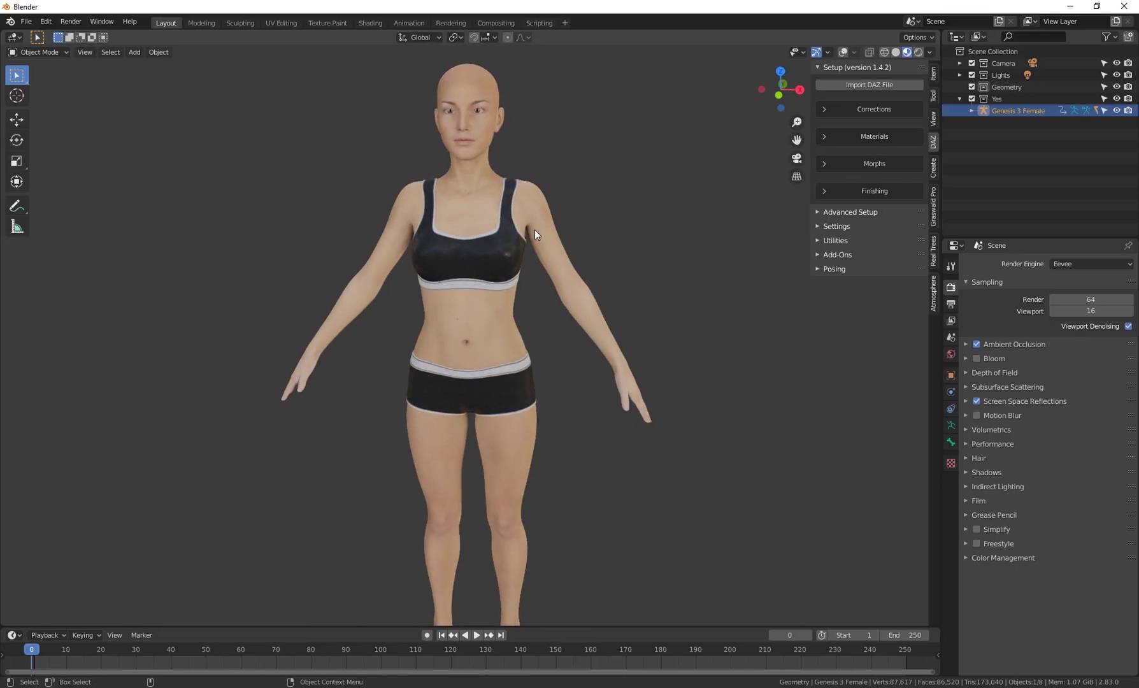
scroll(539, 220, down, 2)
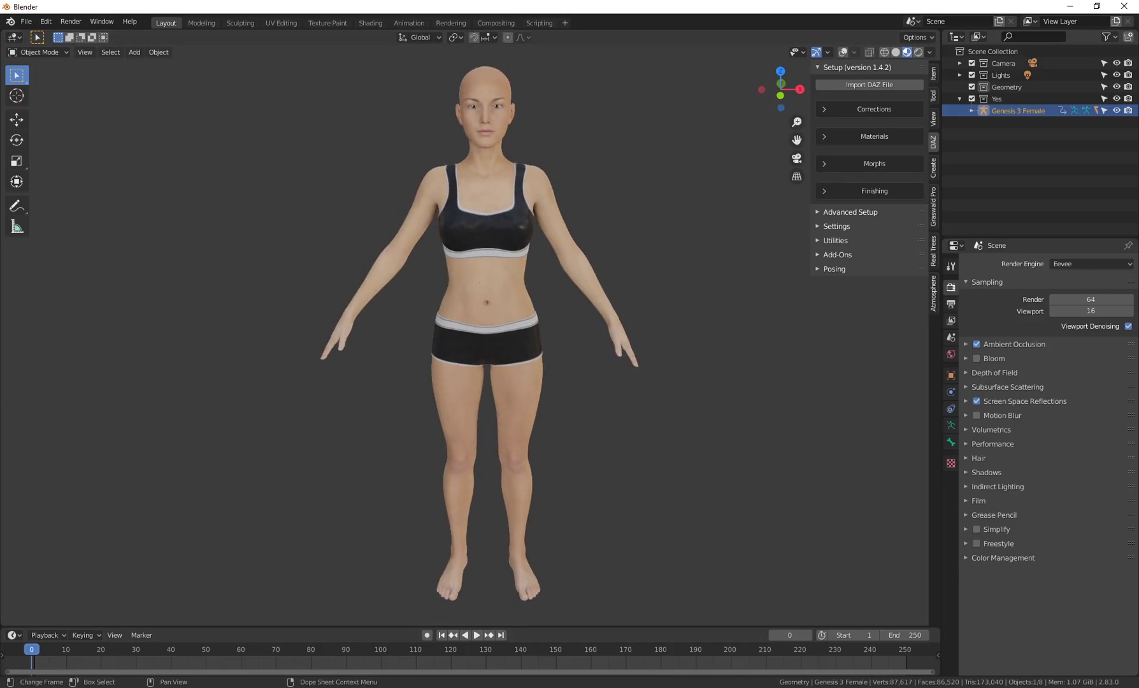
Switch to Chrome, open the Daz Importer version 1.4 page of the Diffeomorphic blog, and review its instructions and documentation links
mouse_move(809, 681)
click(876, 640)
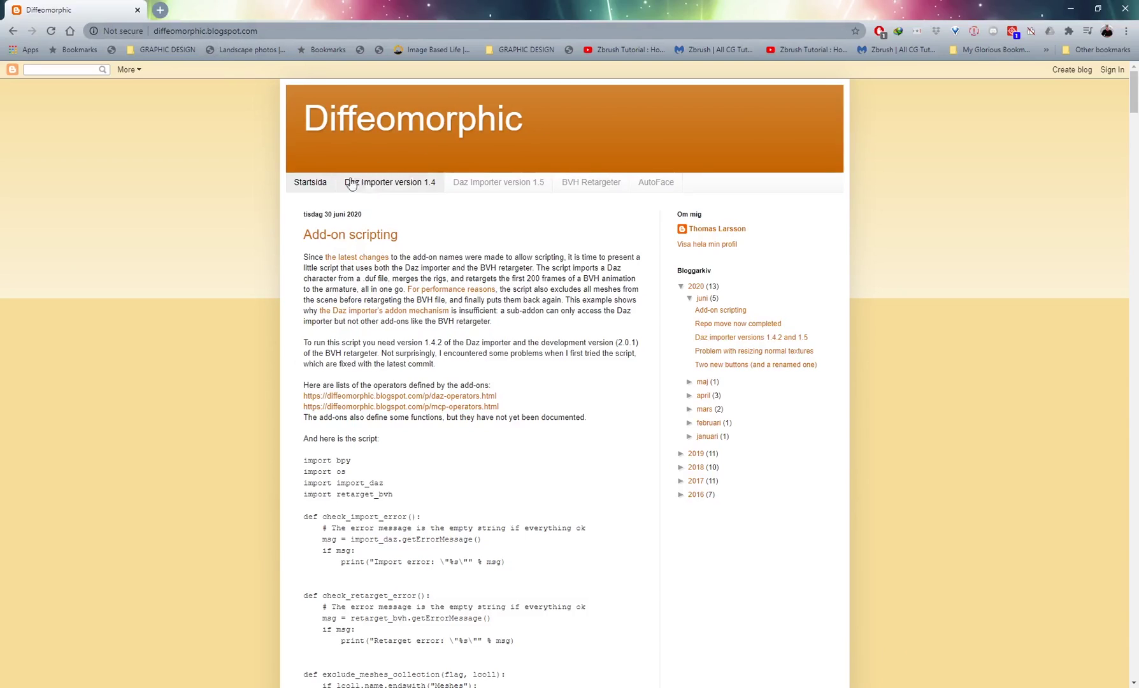
click(375, 187)
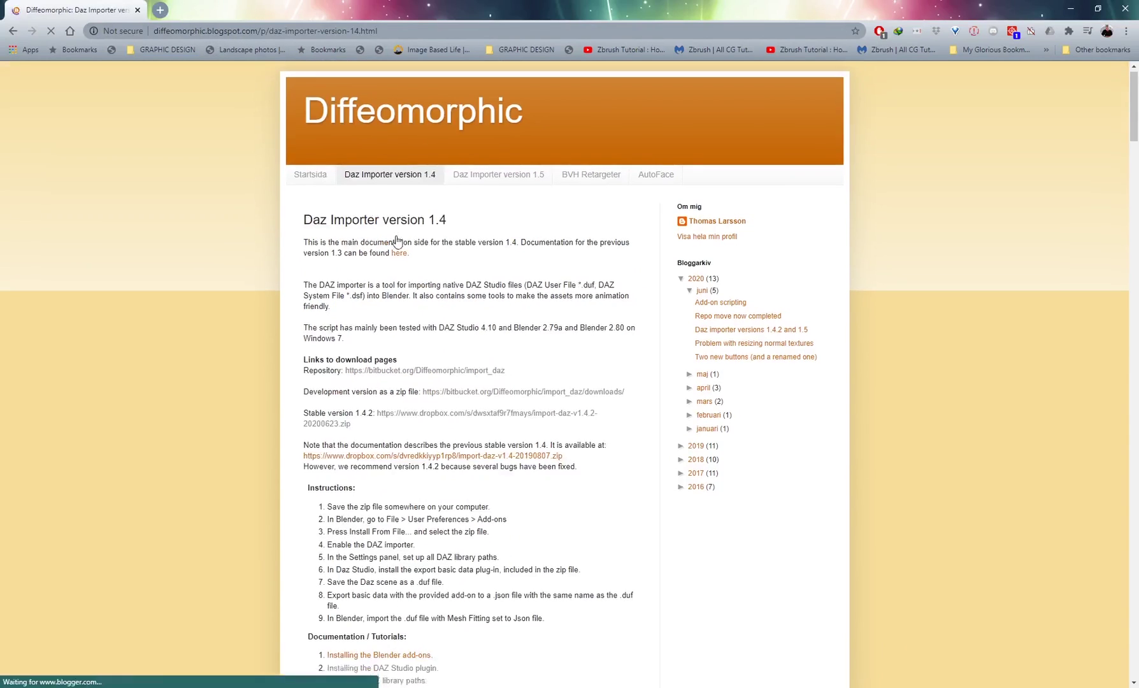
scroll(338, 255, down, 5)
scroll(330, 283, down, 2)
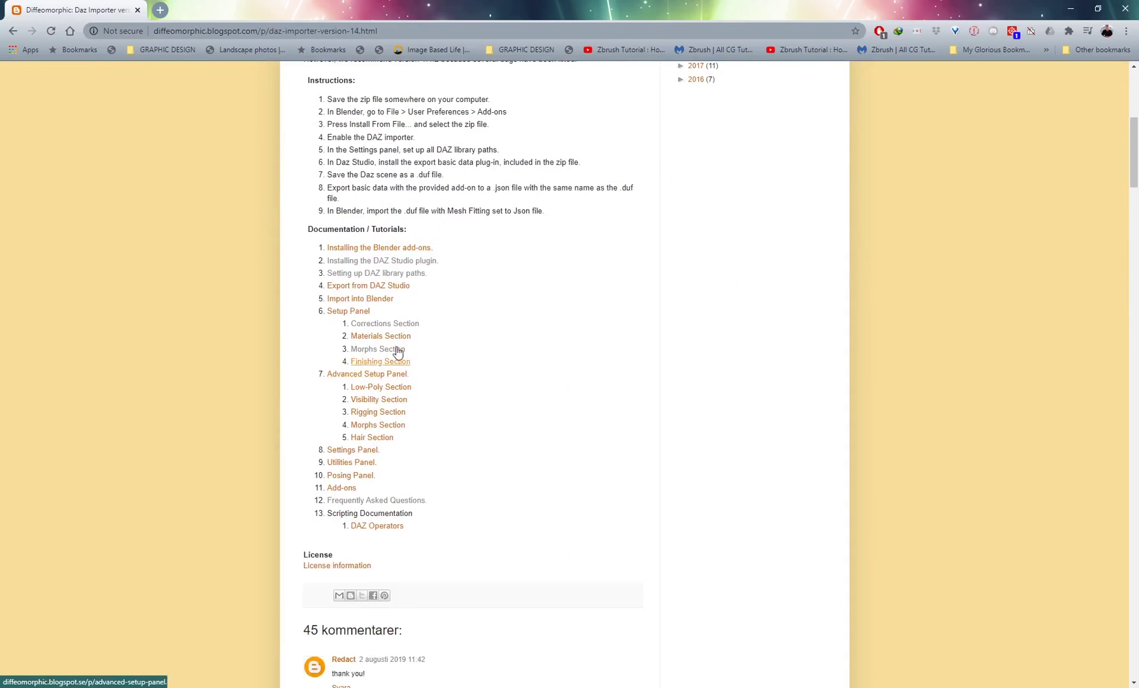
Switch back to Blender and examine the whole character from the front and at an angle
key(alt+Tab)
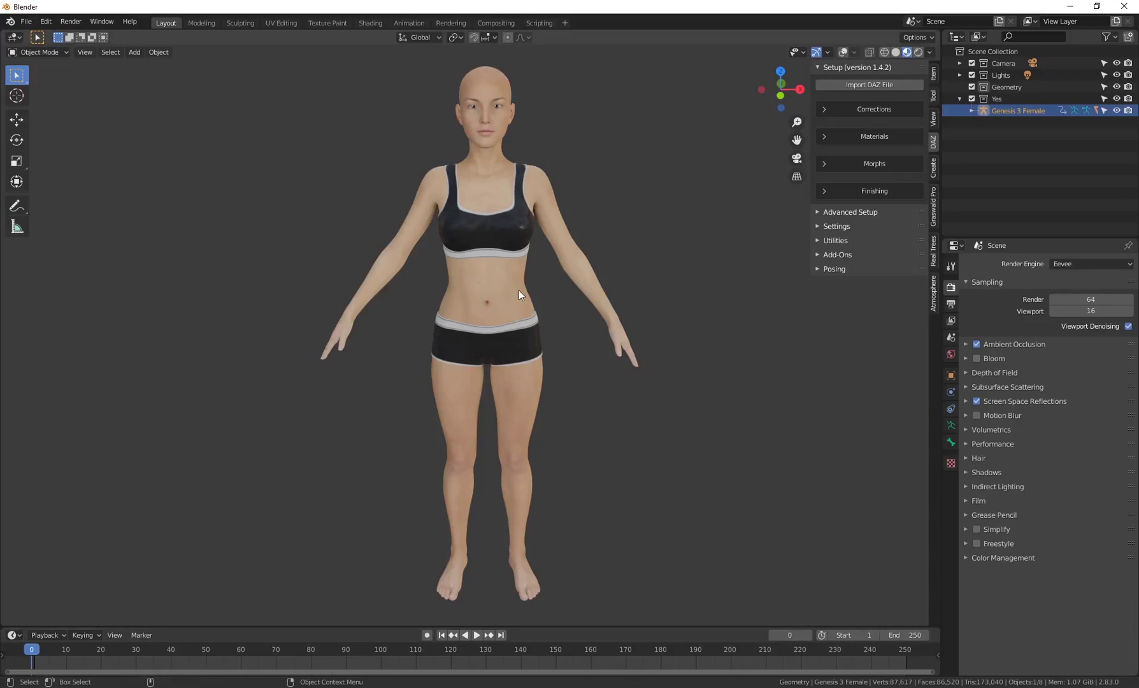
middle_drag(660, 396, 582, 449)
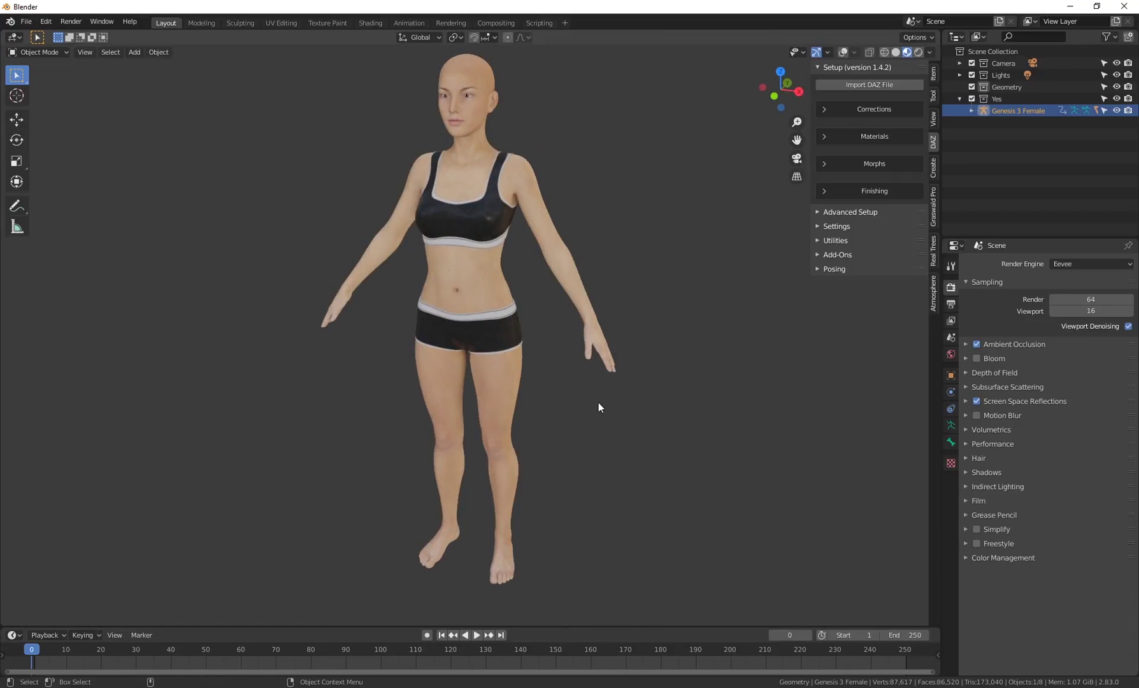
middle_drag(631, 167, 613, 160)
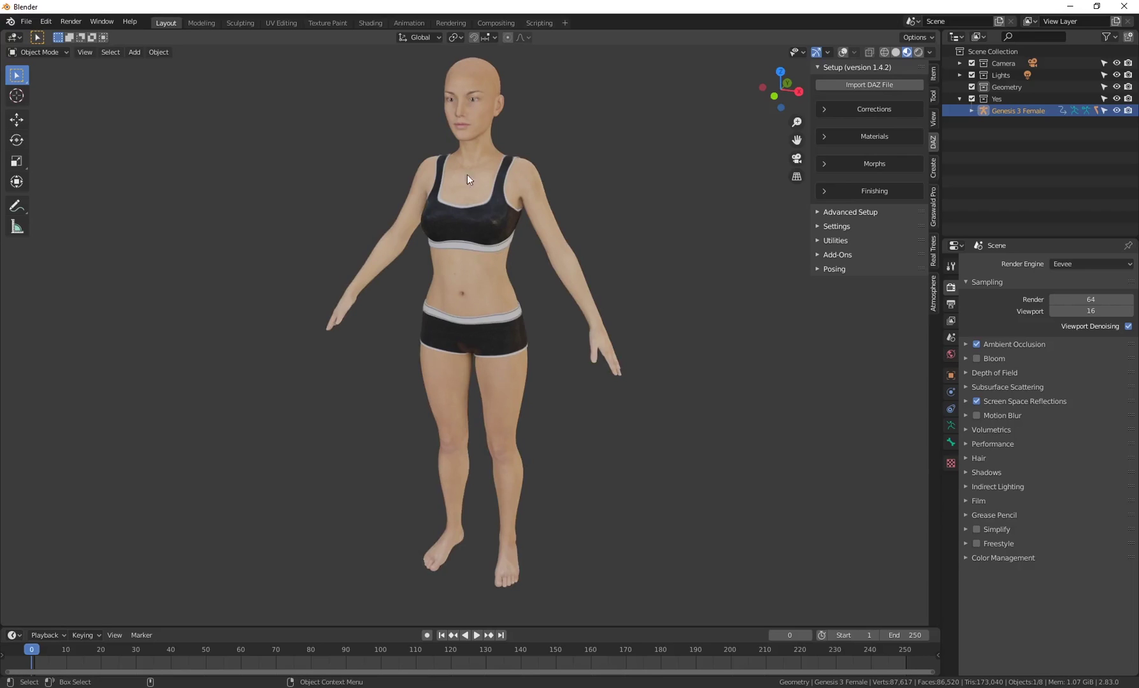
middle_drag(642, 400, 659, 470)
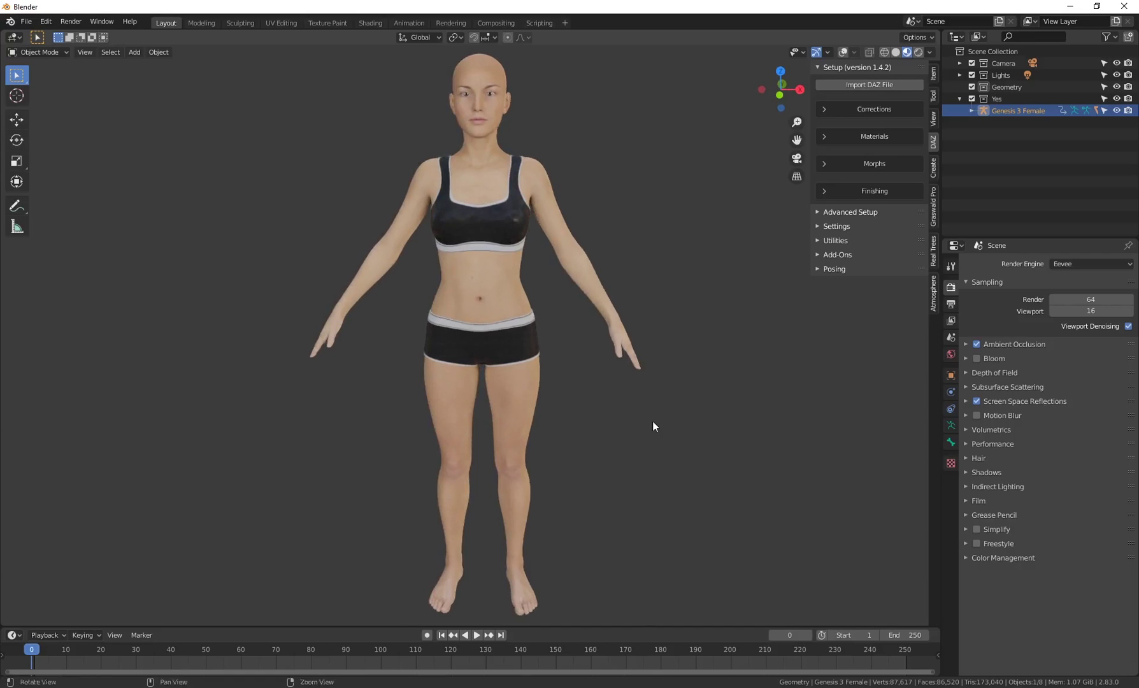
shift+middle_drag(654, 427, 607, 402)
scroll(605, 405, down, 2)
shift+middle_drag(585, 441, 598, 398)
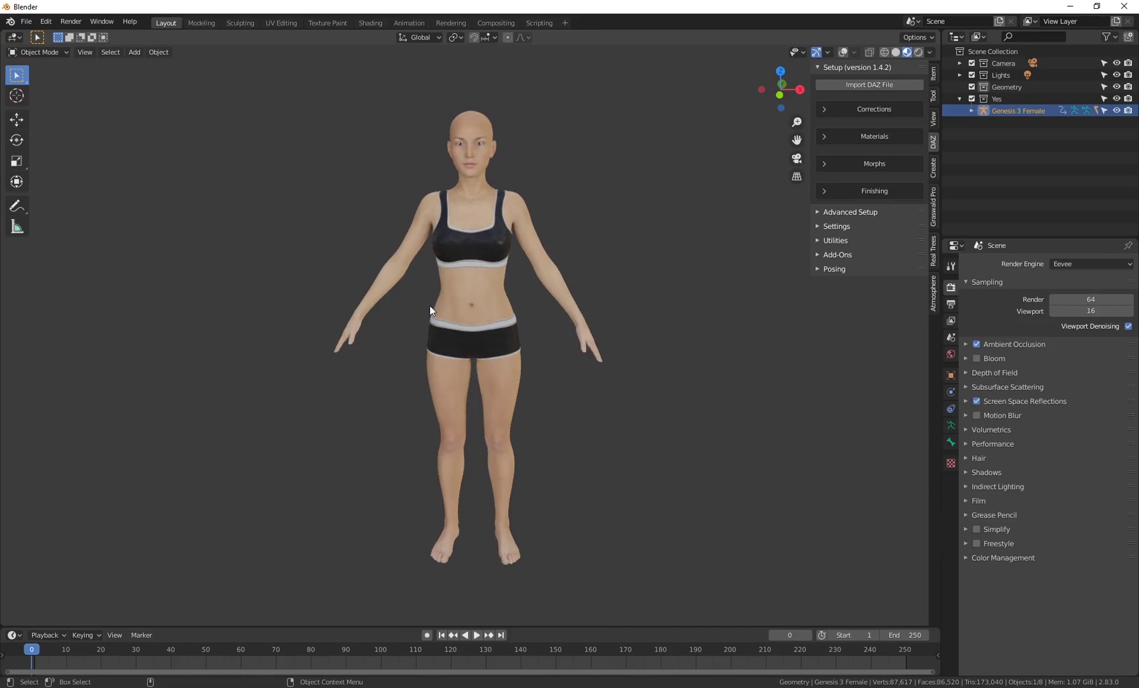
scroll(439, 324, up, 1)
scroll(453, 328, down, 1)
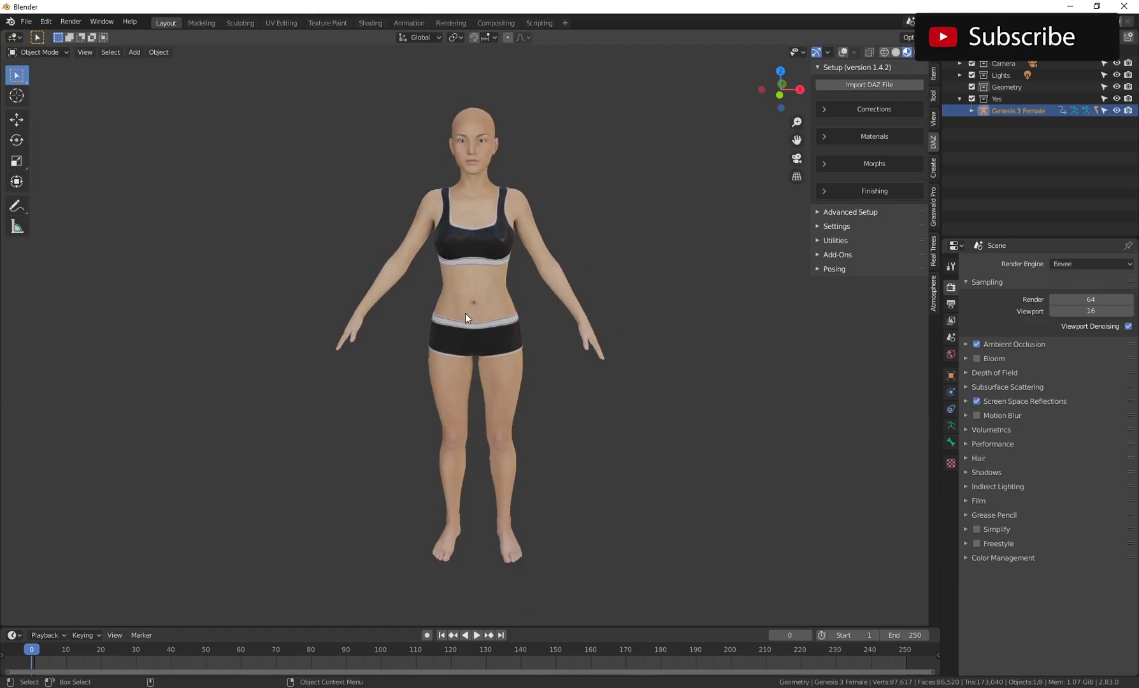
middle_drag(465, 312, 561, 377)
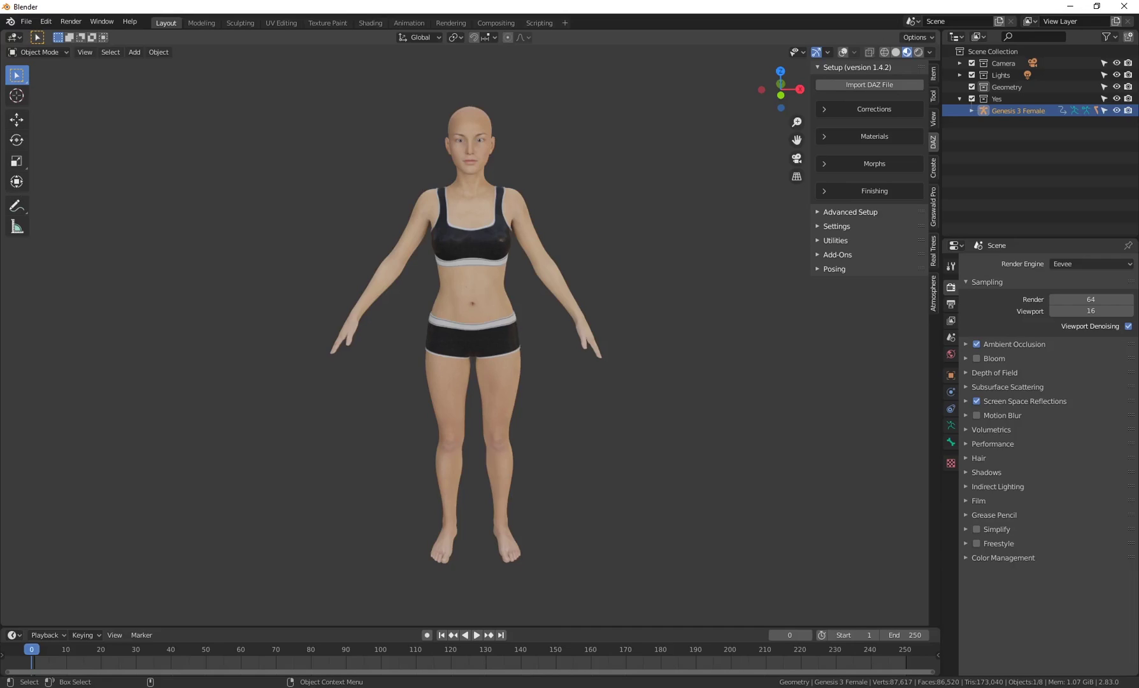
middle_drag(622, 358, 616, 372)
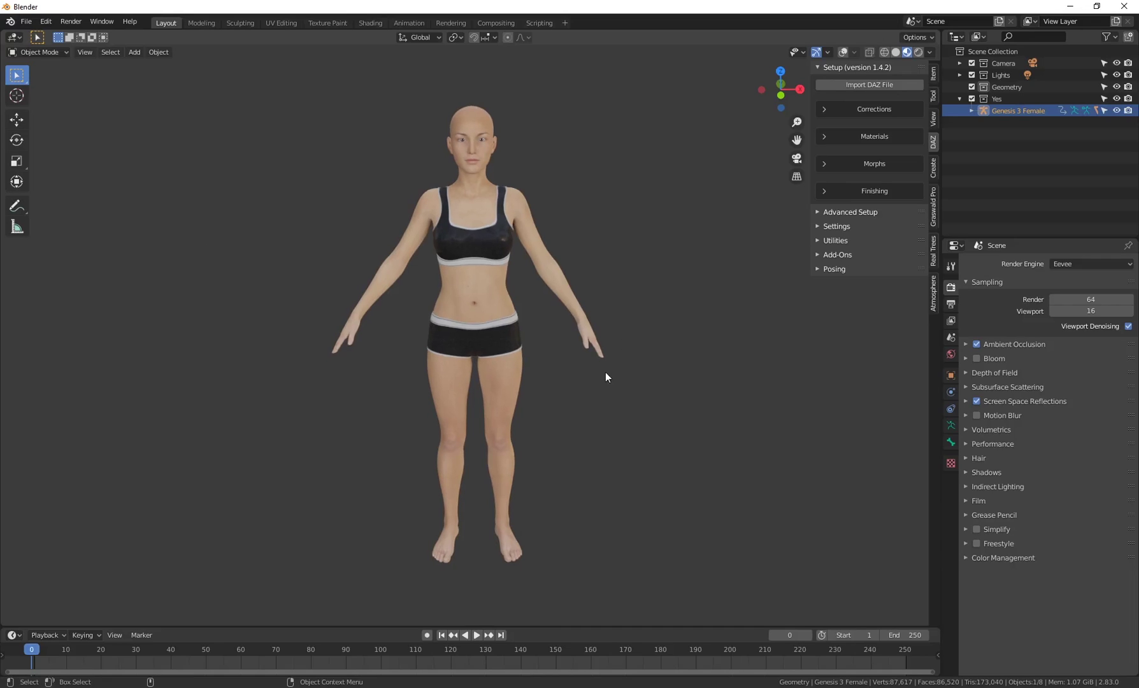